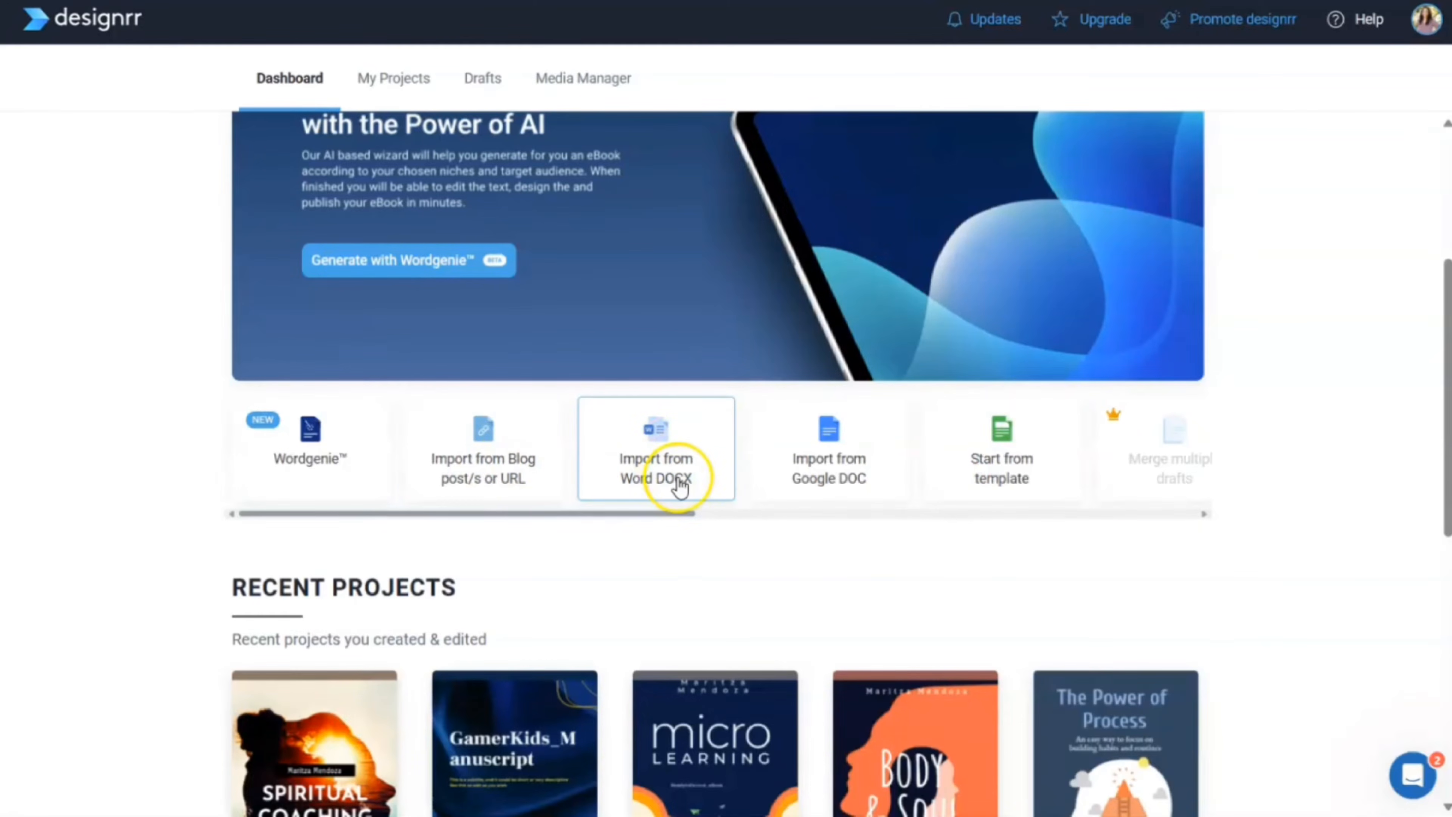
Start a blog/URL ebook import, dismiss its help message, and go to the My Ebooks list
{"action": "left_click", "coordinate": [496, 470]}
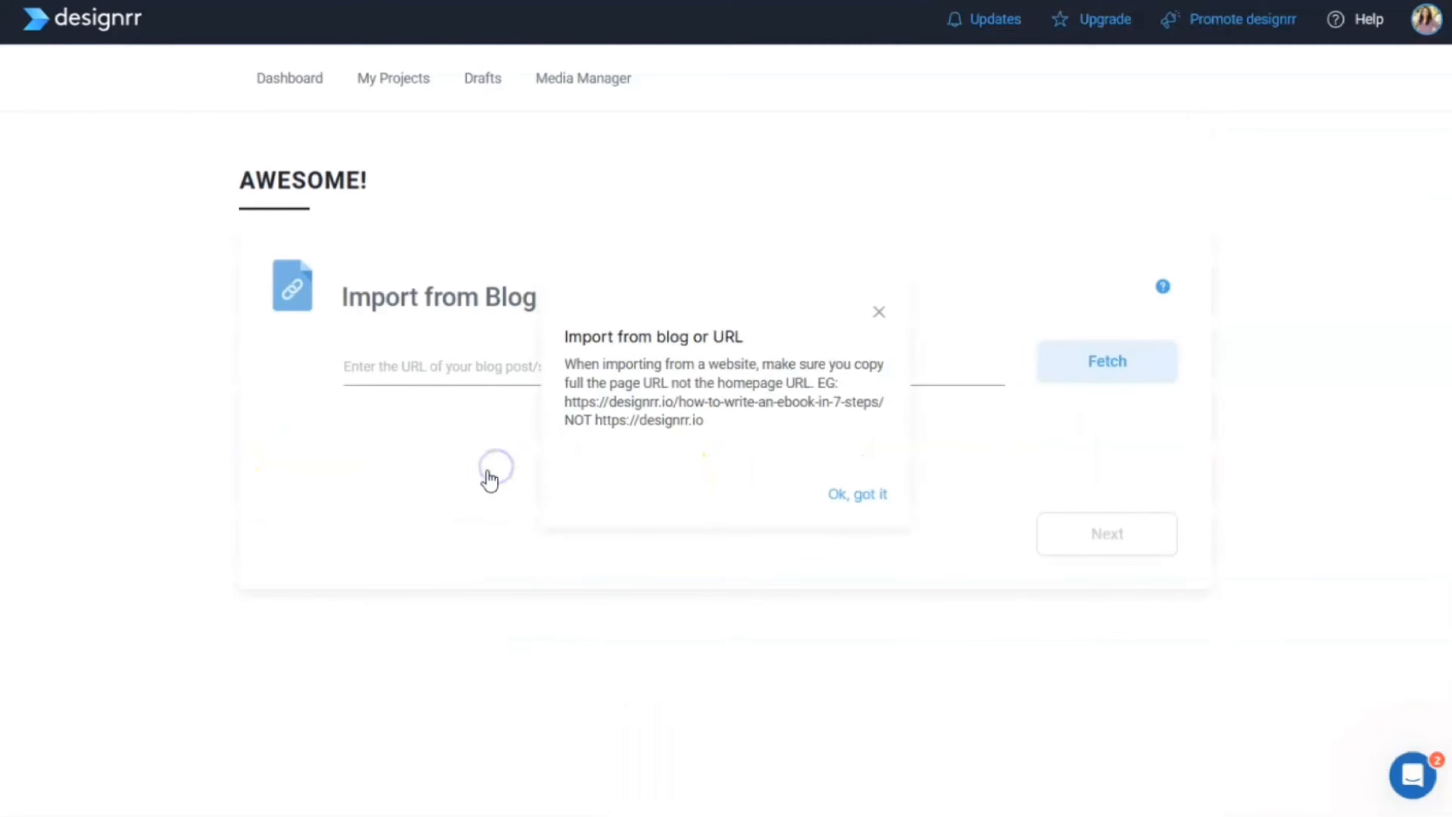
{"action": "left_click", "coordinate": [878, 316]}
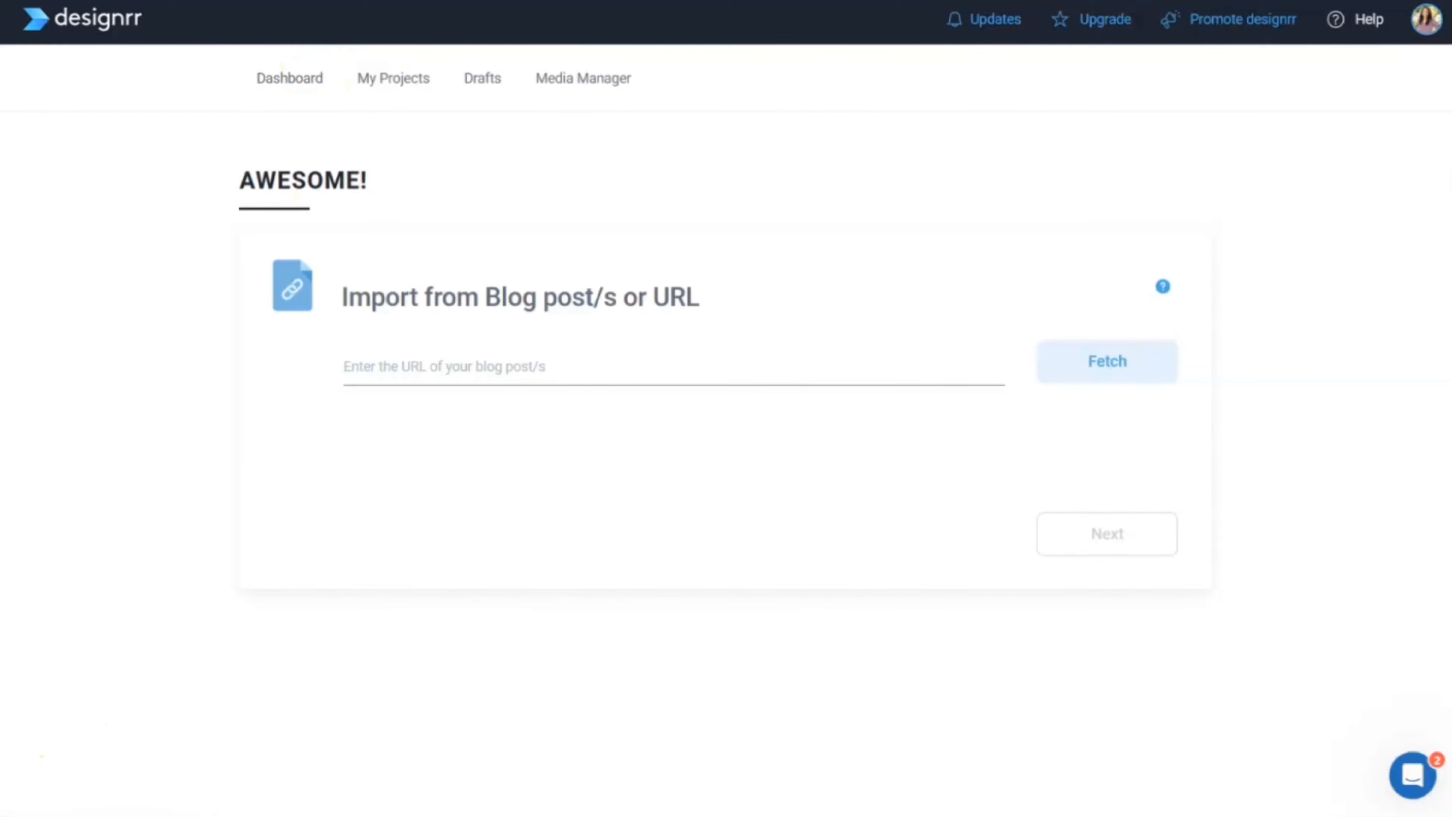
{"action": "left_click", "coordinate": [410, 77]}
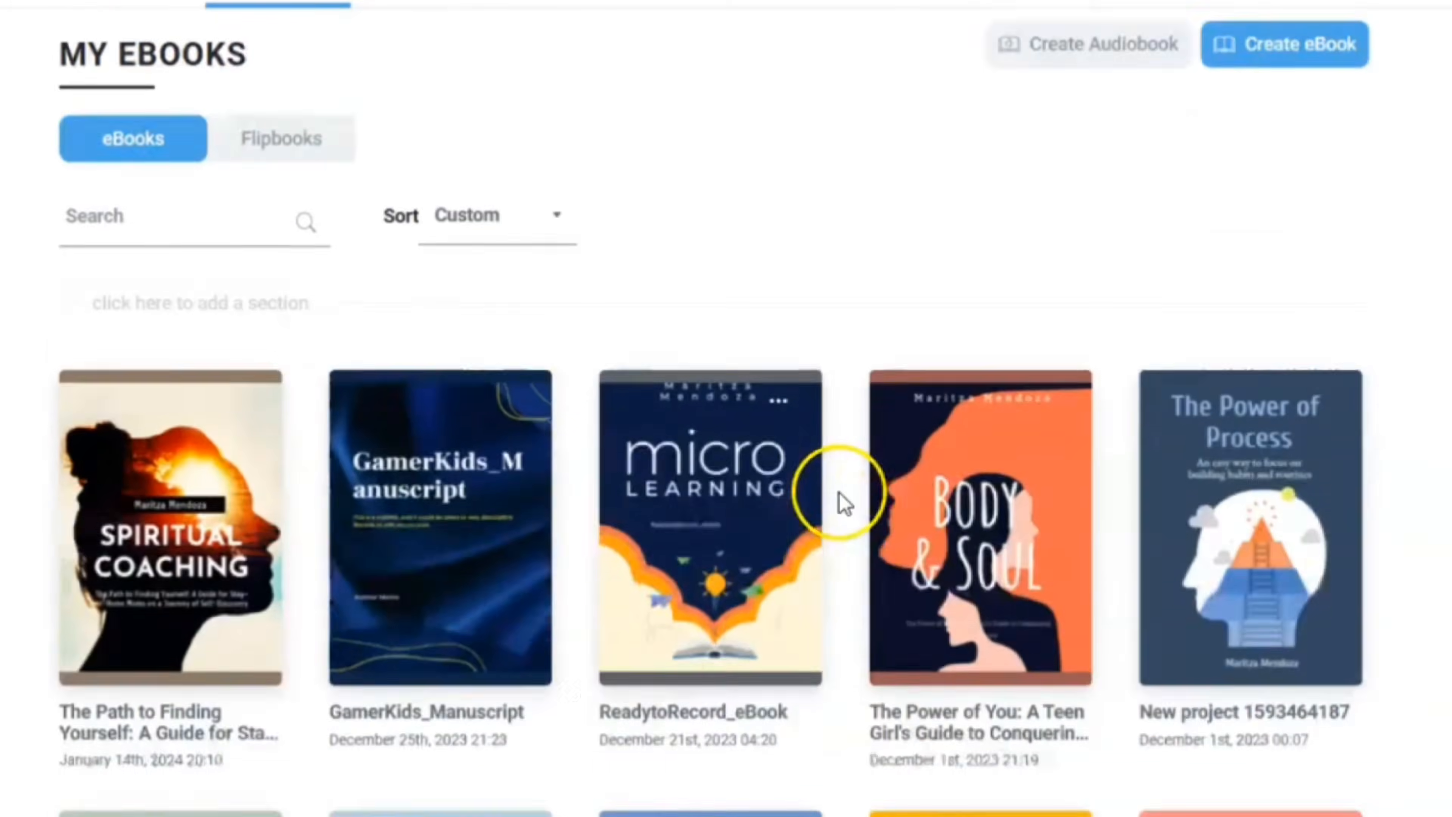
Open the Spiritual Coaching ebook preview and scroll through its contents page and chapters
{"action": "scroll", "coordinate": [836, 502], "scroll_direction": "down", "scroll_amount": 4}
{"action": "mouse_move", "coordinate": [674, 352]}
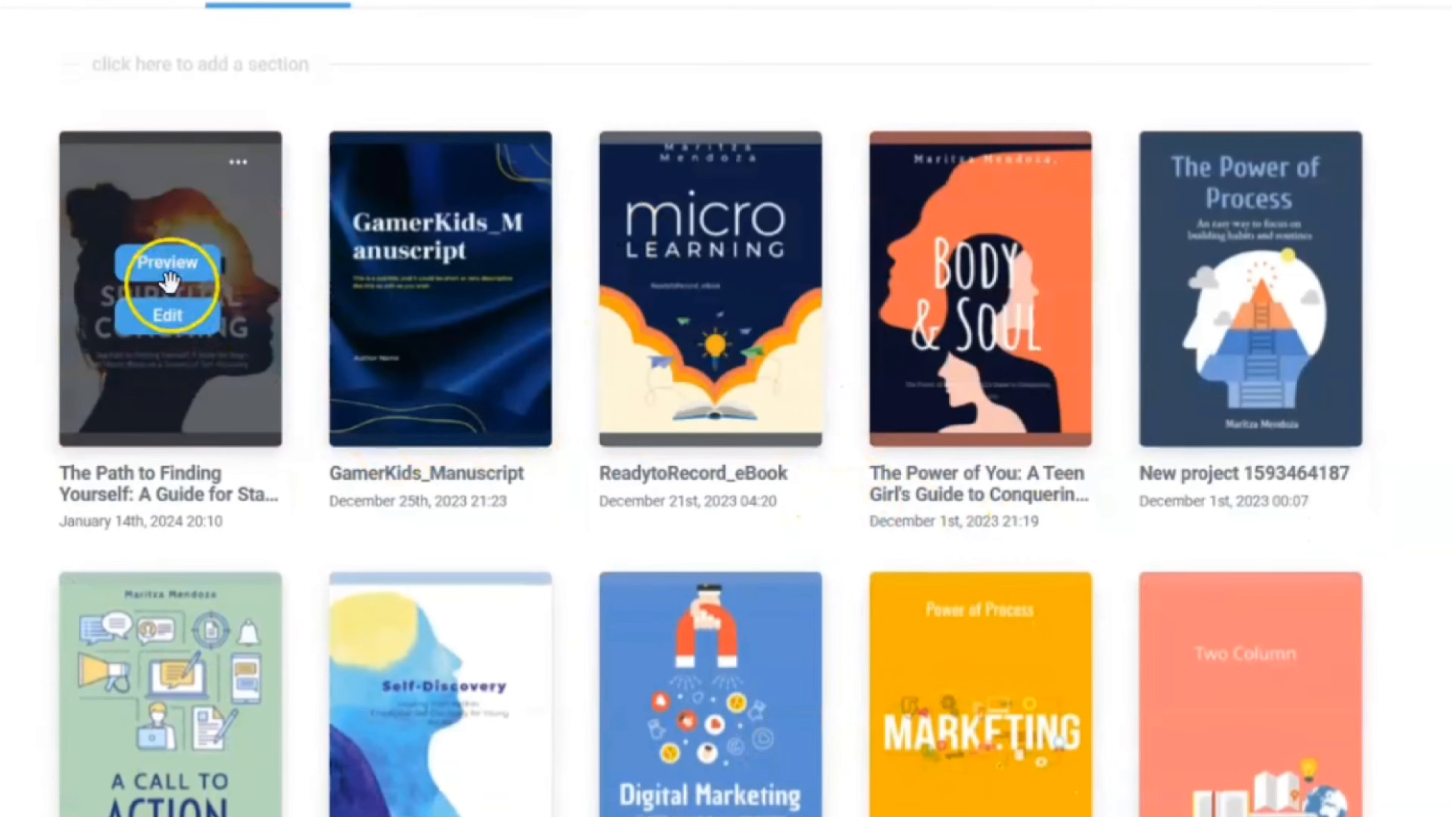
{"action": "left_click", "coordinate": [164, 273]}
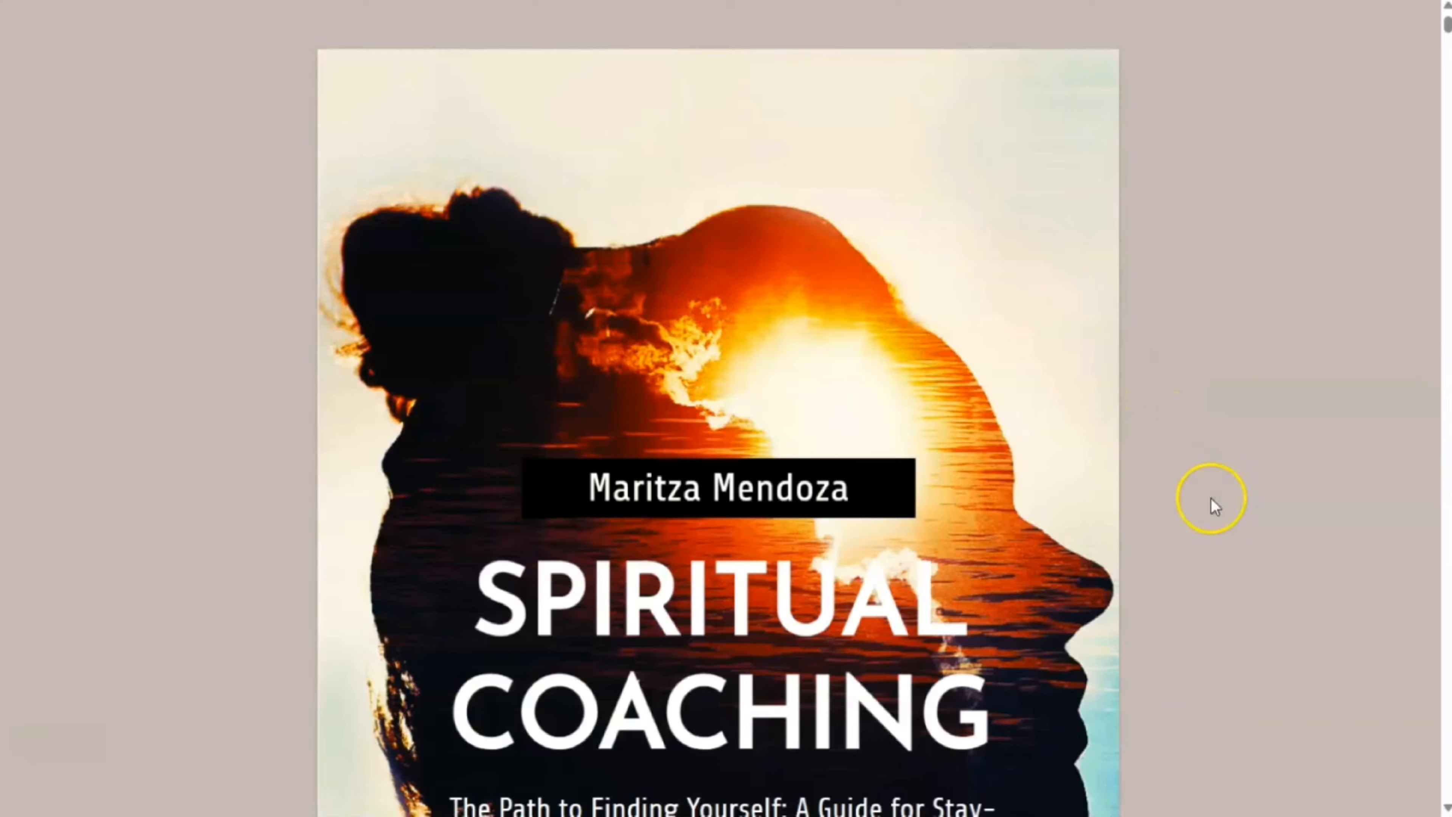
{"action": "scroll", "coordinate": [1247, 497], "scroll_direction": "down", "scroll_amount": 10}
{"action": "scroll", "coordinate": [1252, 498], "scroll_direction": "down", "scroll_amount": 2}
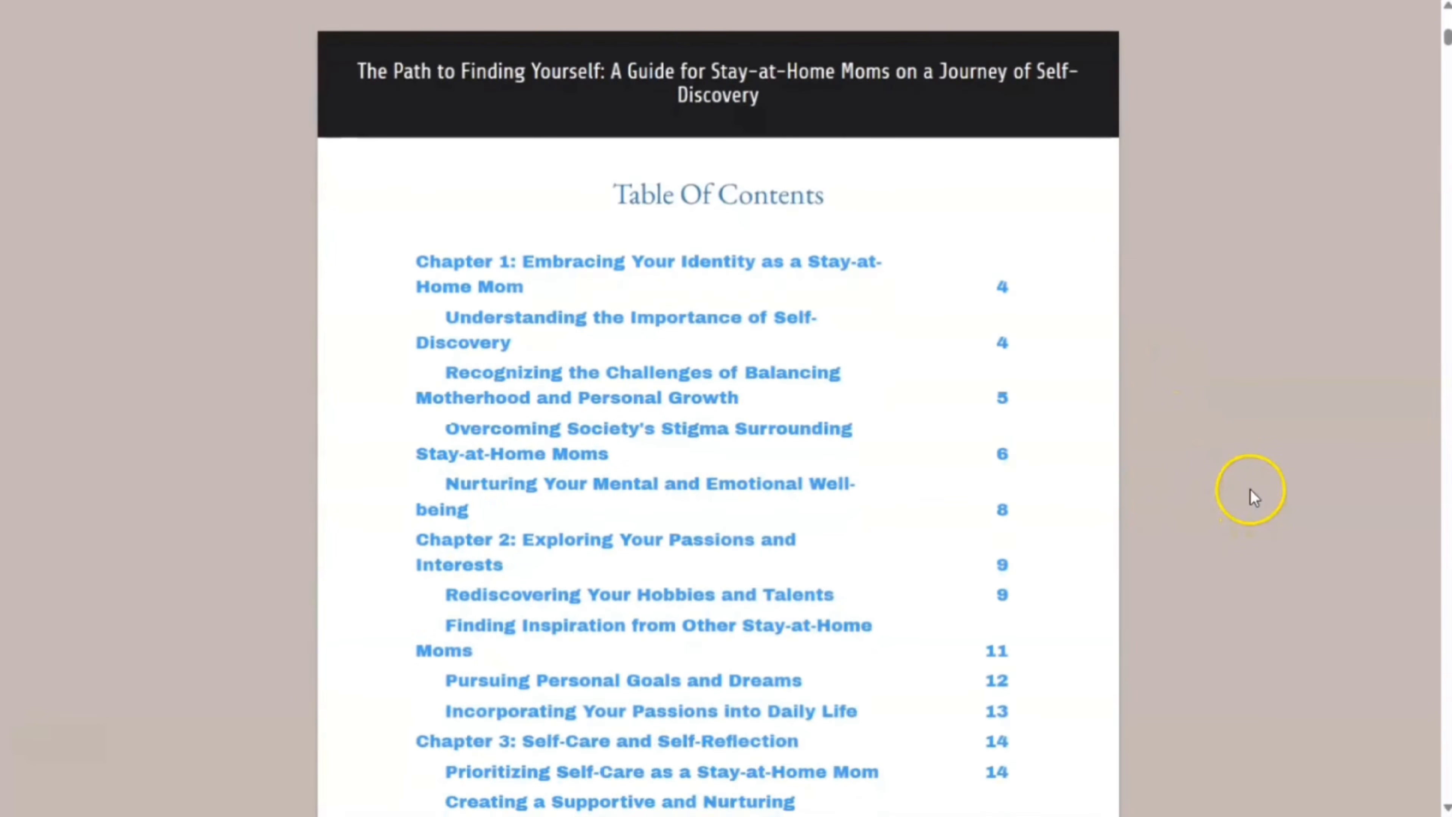
{"action": "scroll", "coordinate": [1250, 490], "scroll_direction": "down", "scroll_amount": 4}
{"action": "scroll", "coordinate": [1251, 480], "scroll_direction": "up", "scroll_amount": 3}
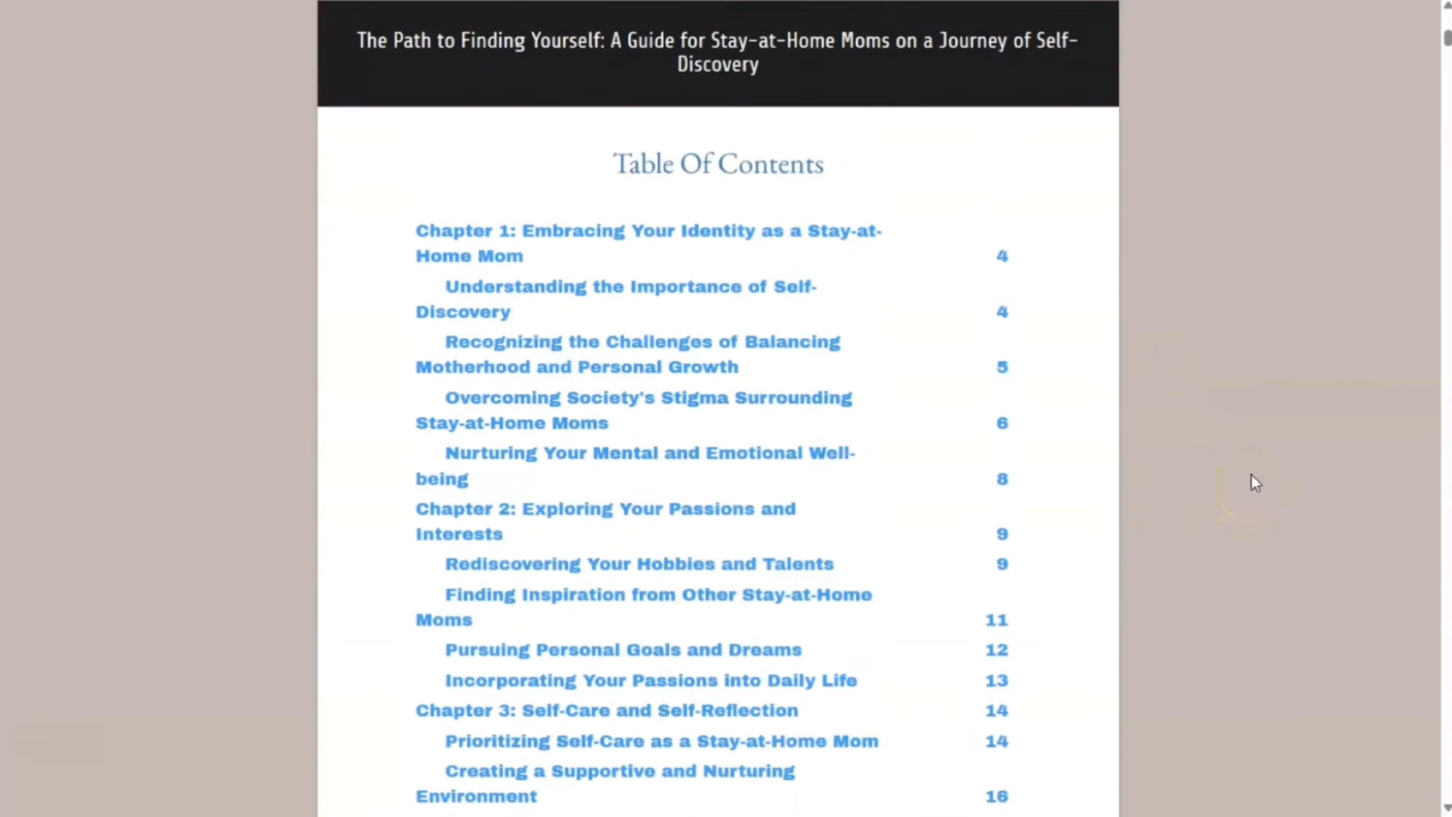
{"action": "scroll", "coordinate": [1235, 480], "scroll_direction": "down", "scroll_amount": 5}
{"action": "scroll", "coordinate": [841, 431], "scroll_direction": "down", "scroll_amount": 20}
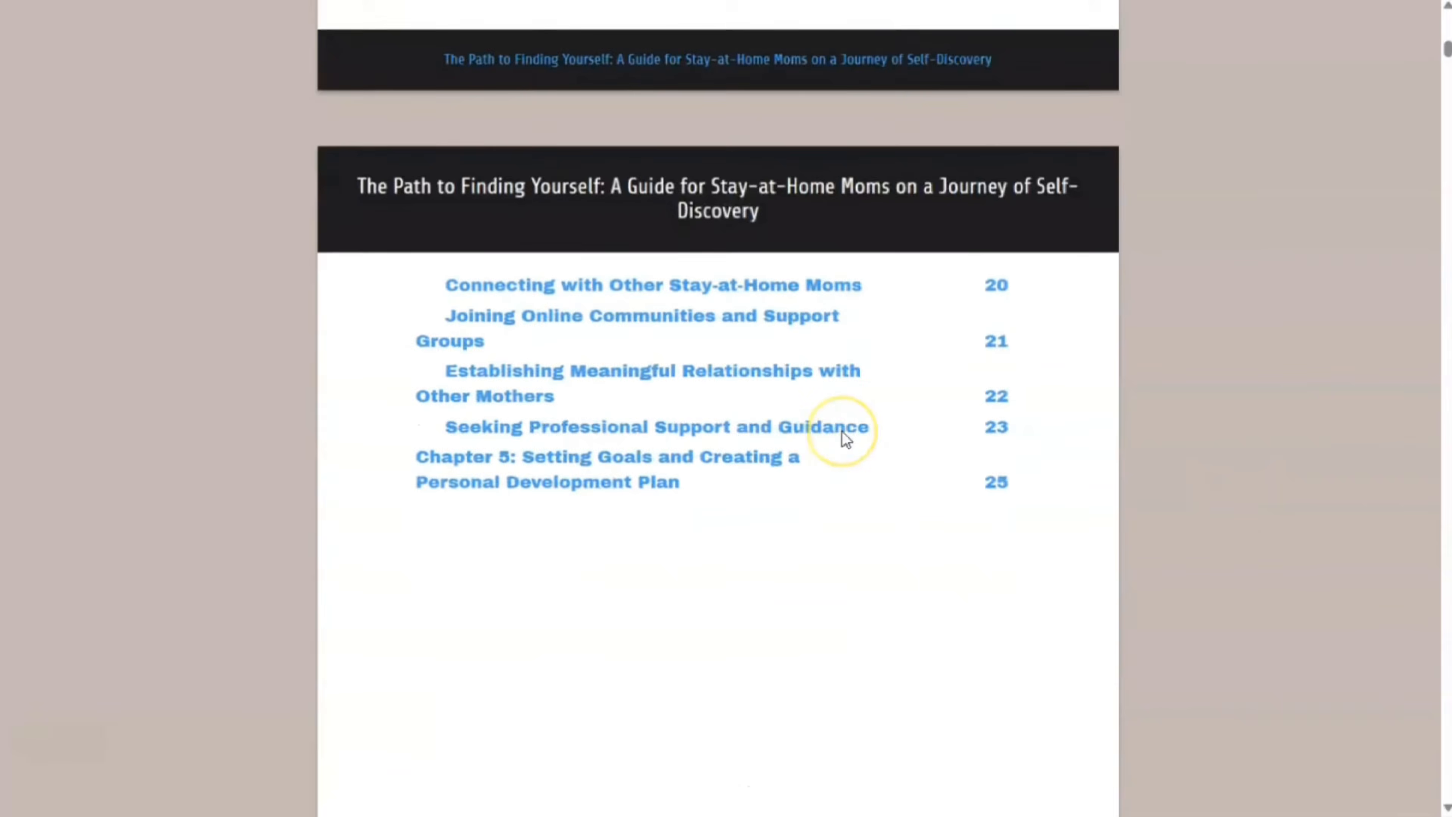
{"action": "scroll", "coordinate": [841, 431], "scroll_direction": "down", "scroll_amount": 20}
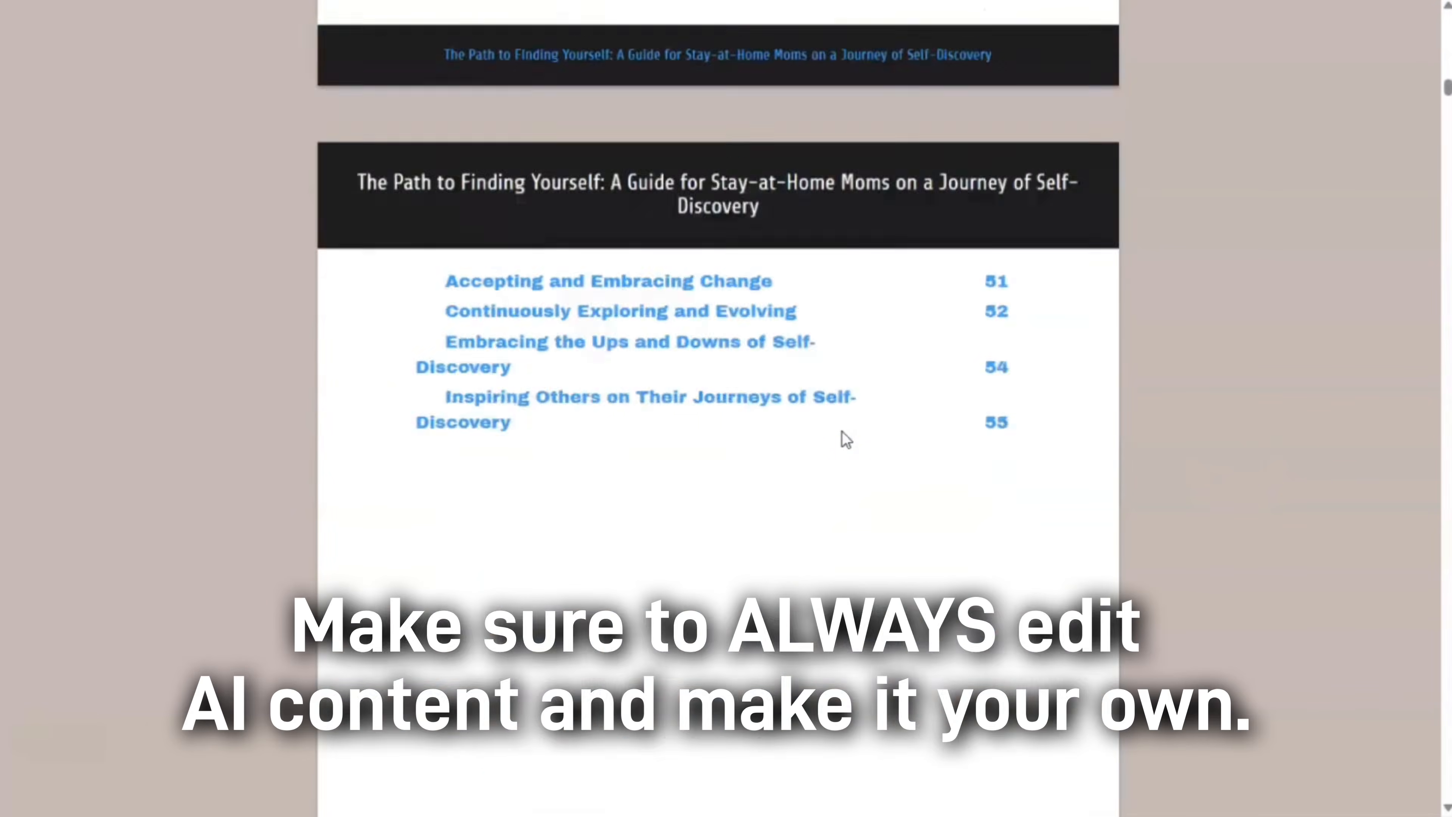
{"action": "scroll", "coordinate": [842, 439], "scroll_direction": "down", "scroll_amount": 20}
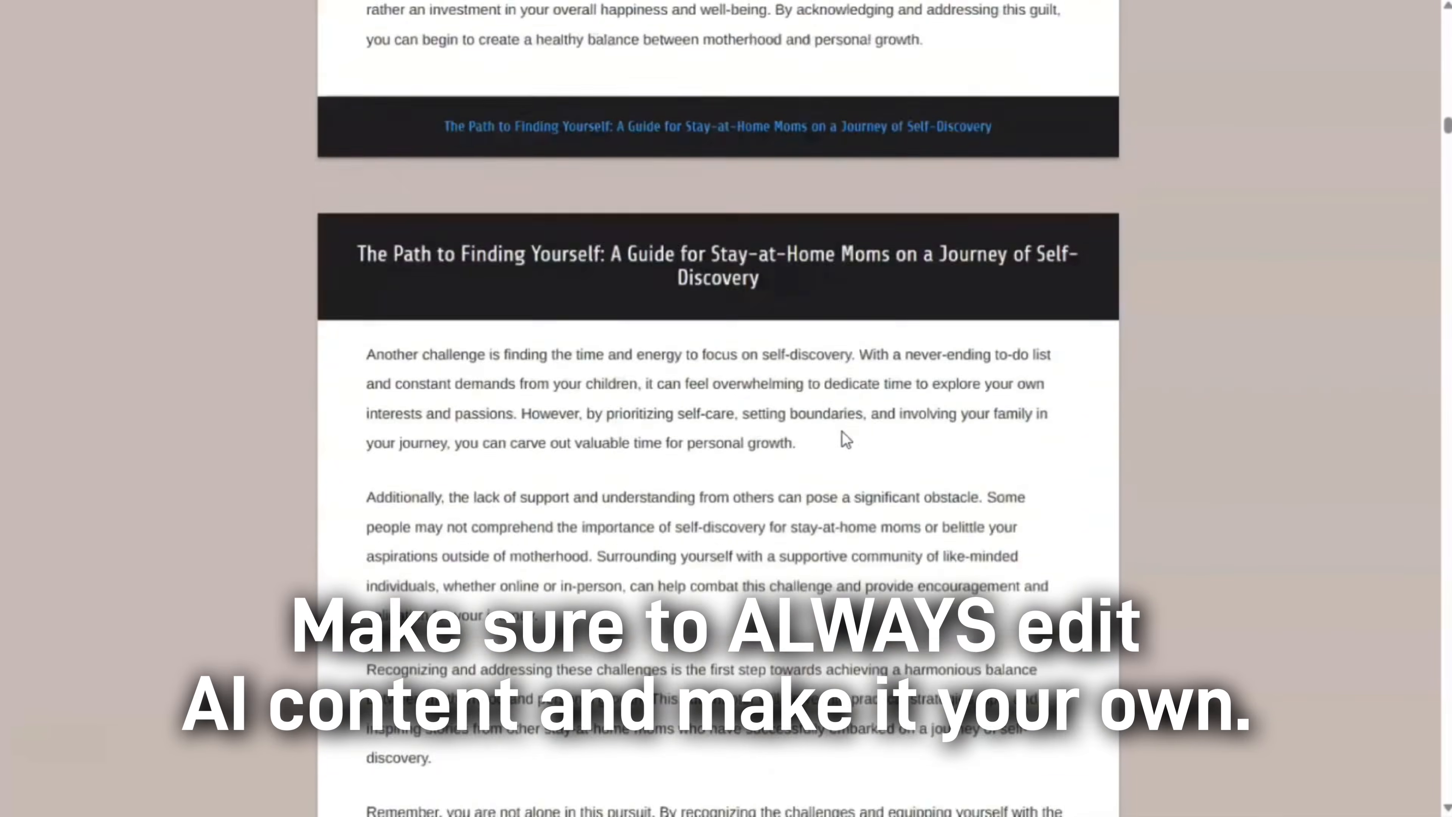
{"action": "scroll", "coordinate": [842, 438], "scroll_direction": "down", "scroll_amount": 20}
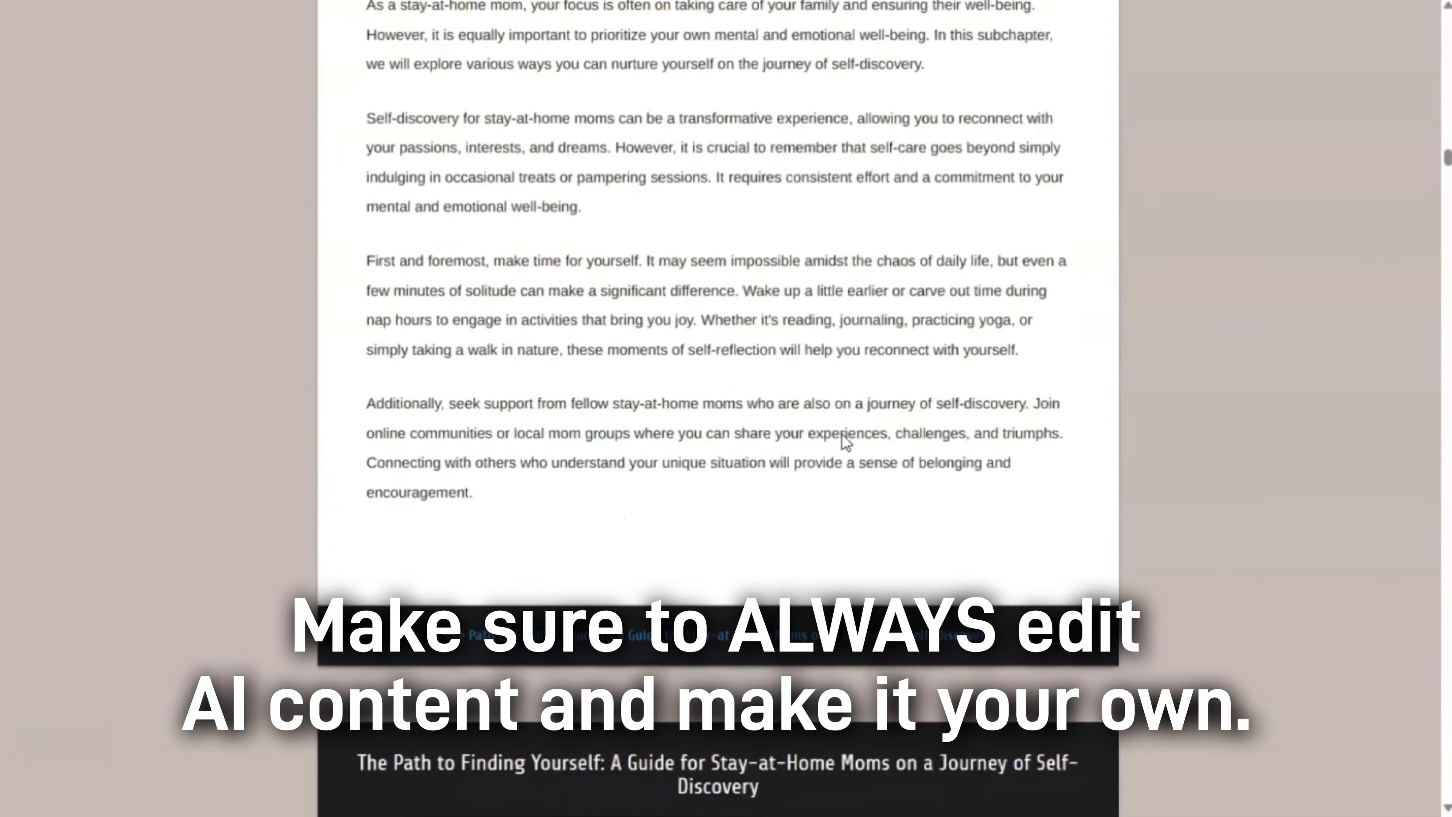
{"action": "scroll", "coordinate": [843, 445], "scroll_direction": "down", "scroll_amount": 8}
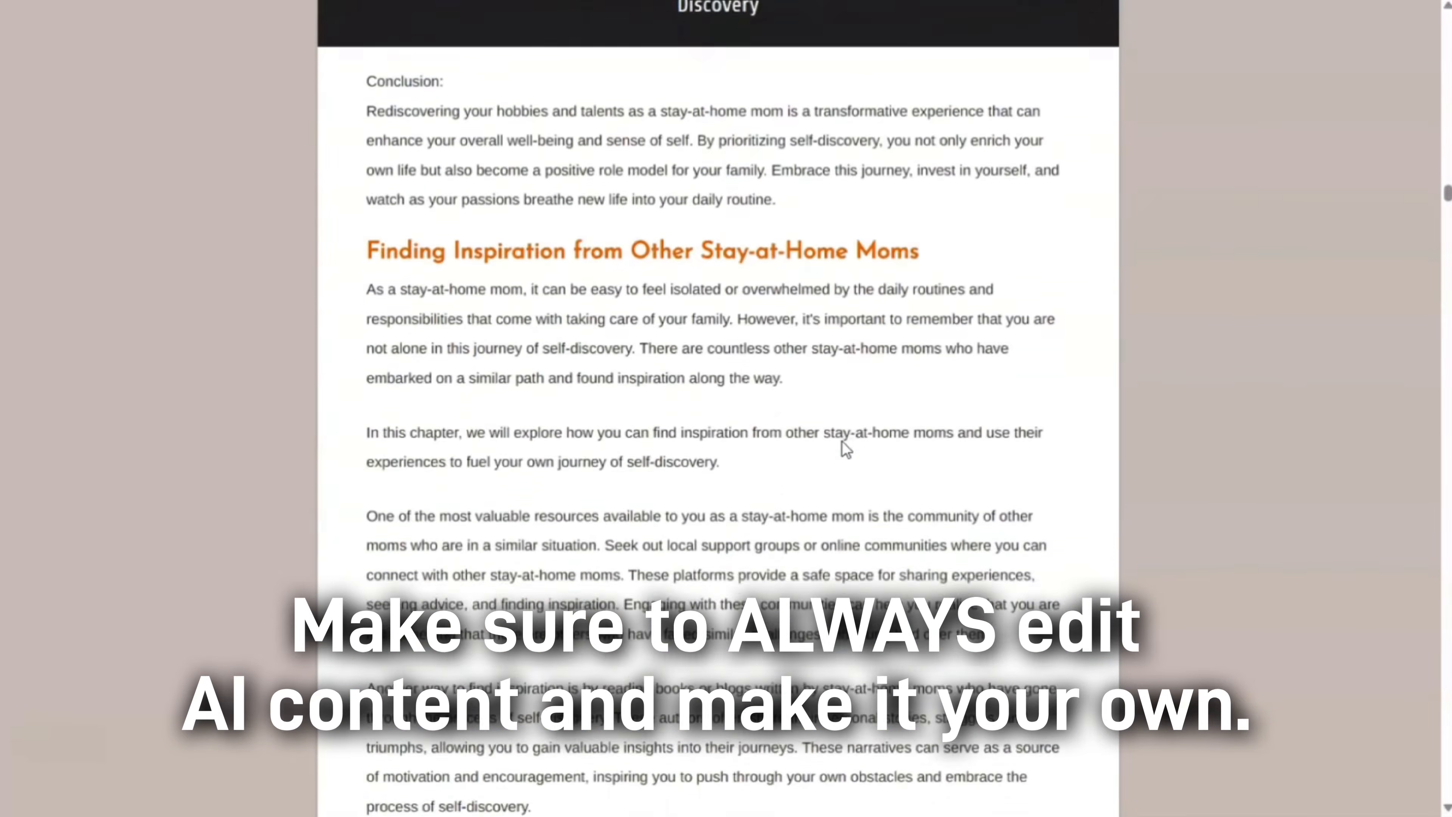
{"action": "scroll", "coordinate": [845, 443], "scroll_direction": "up", "scroll_amount": 4}
{"action": "scroll", "coordinate": [940, 403], "scroll_direction": "down", "scroll_amount": 20}
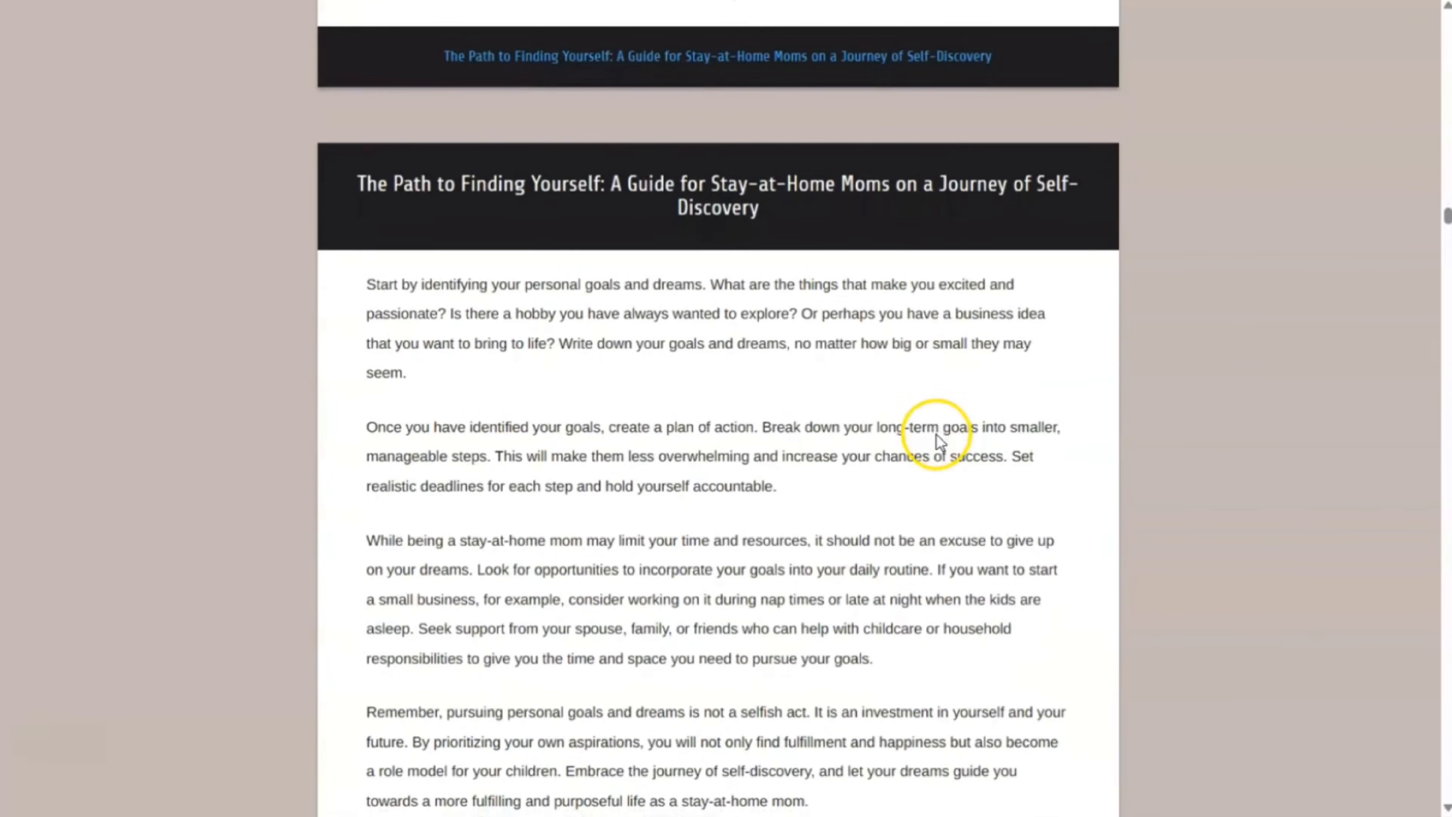
{"action": "scroll", "coordinate": [966, 475], "scroll_direction": "down", "scroll_amount": 10}
{"action": "scroll", "coordinate": [978, 504], "scroll_direction": "down", "scroll_amount": 2}
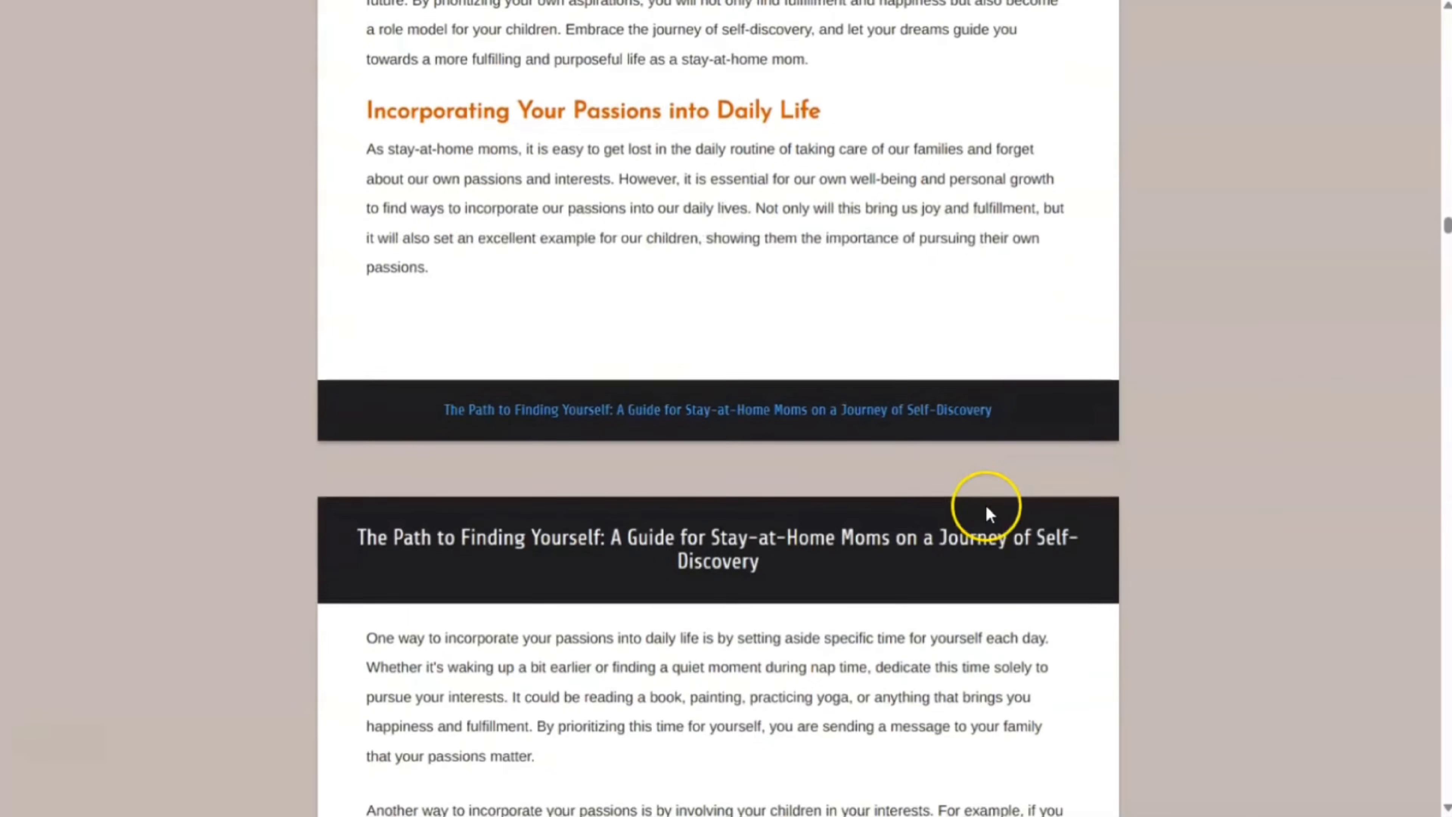
{"action": "scroll", "coordinate": [993, 503], "scroll_direction": "down", "scroll_amount": 10}
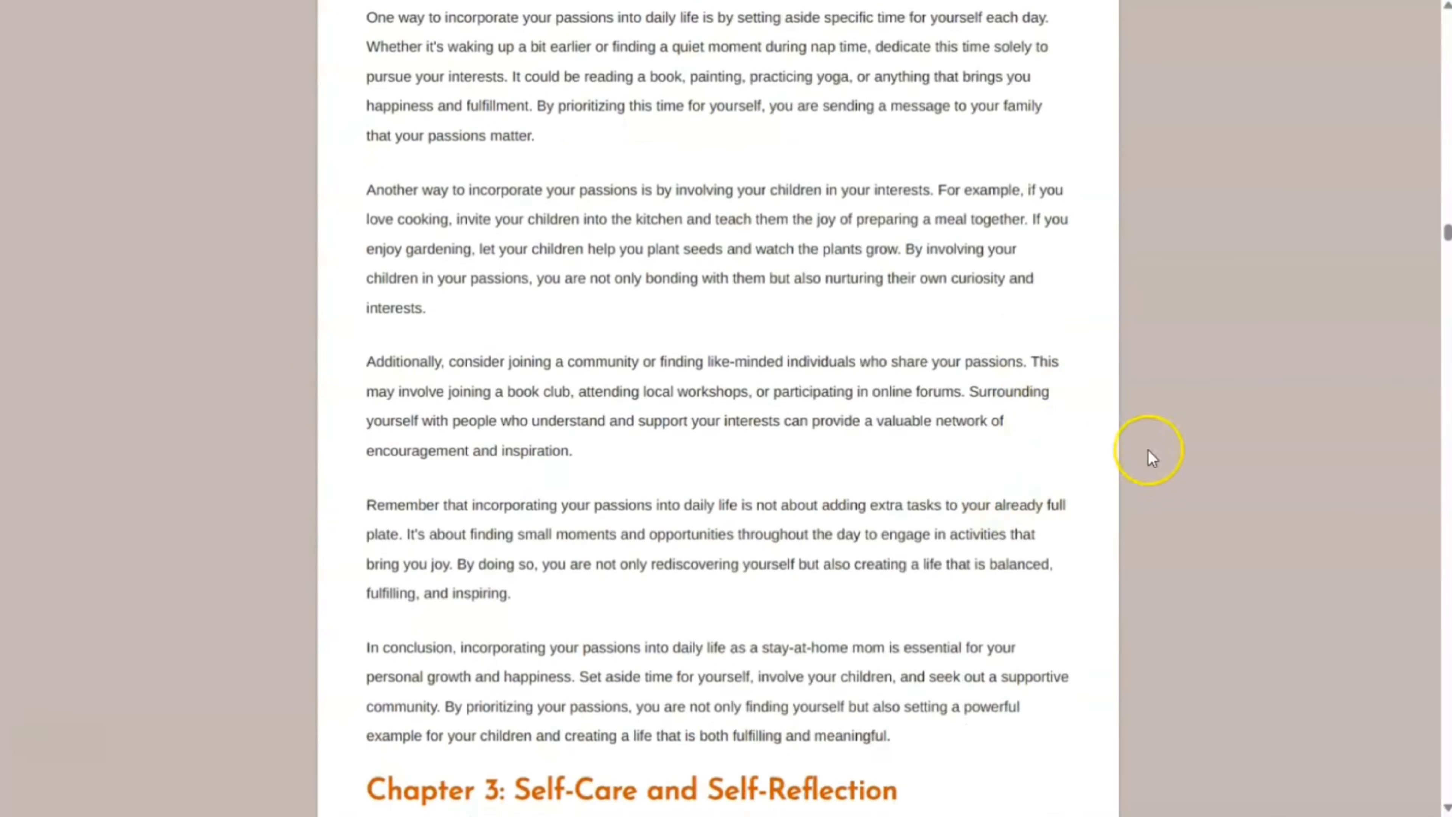
{"action": "scroll", "coordinate": [1079, 513], "scroll_direction": "down", "scroll_amount": 20}
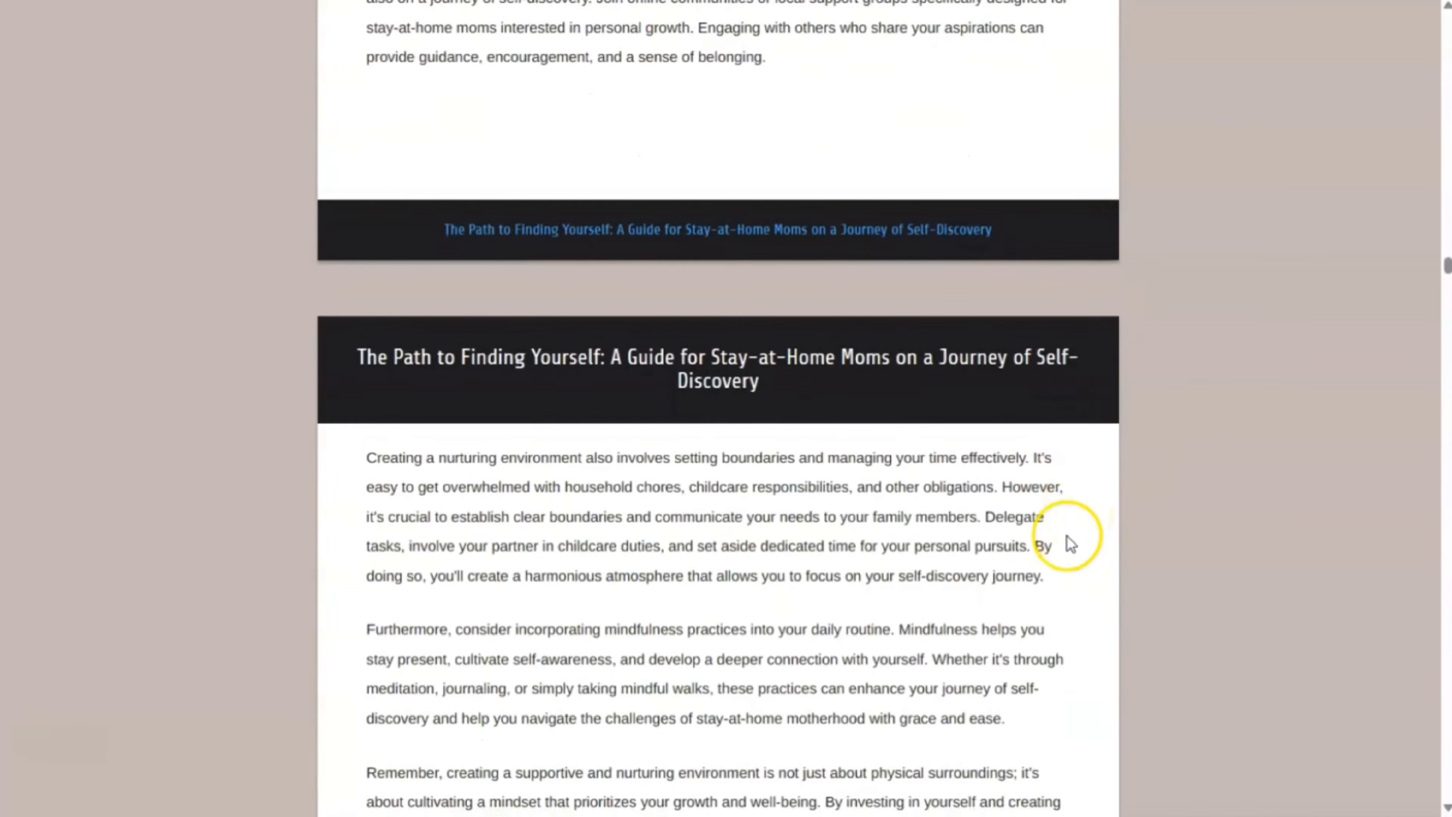
{"action": "scroll", "coordinate": [1069, 507], "scroll_direction": "down", "scroll_amount": 20}
{"action": "scroll", "coordinate": [1067, 508], "scroll_direction": "down", "scroll_amount": 15}
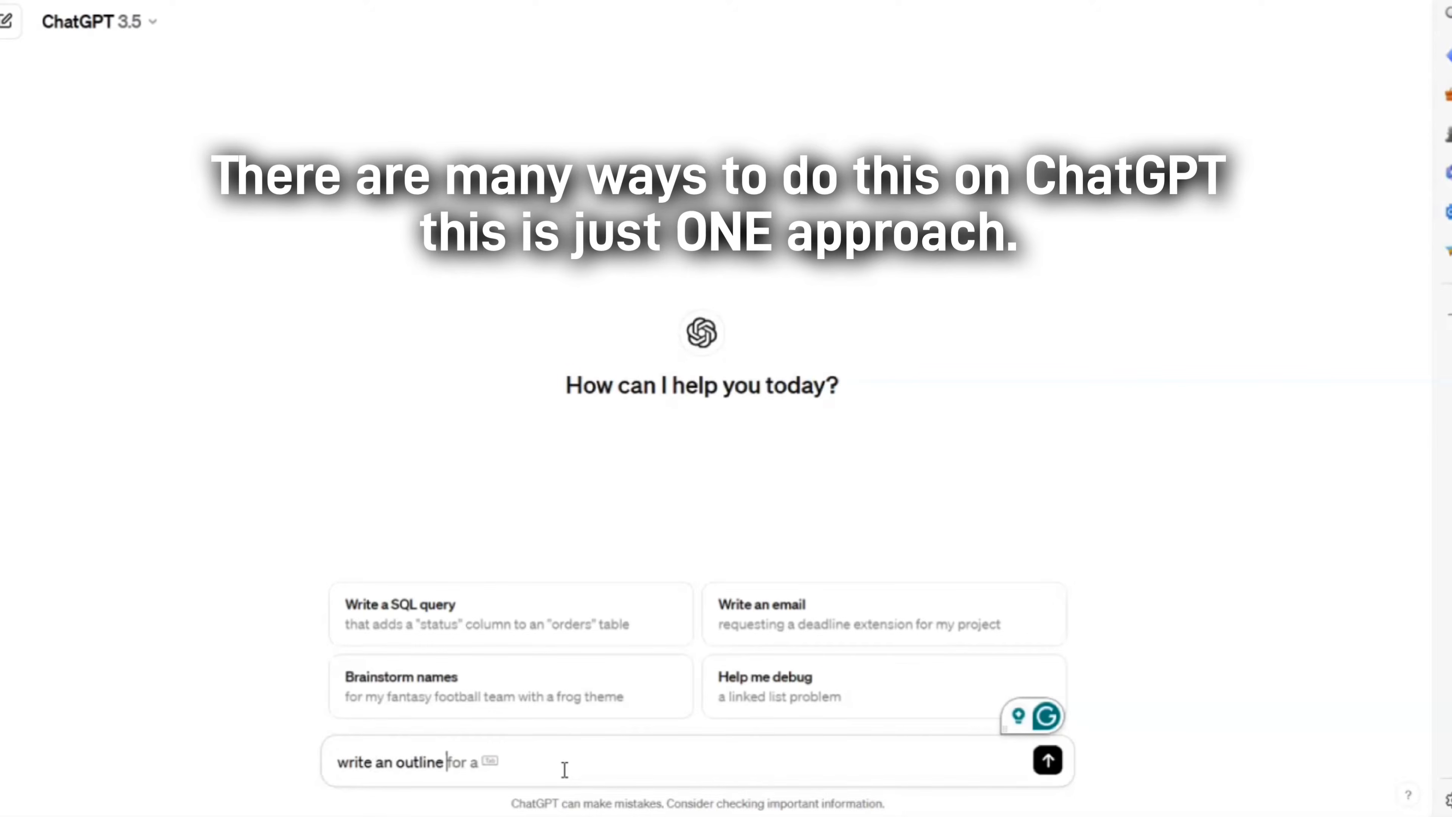
Finish and send the prompt for a five-chapter homeschooling-kids-in-2024 ebook outline, then review the reply
{"action": "type", "text": "for"}
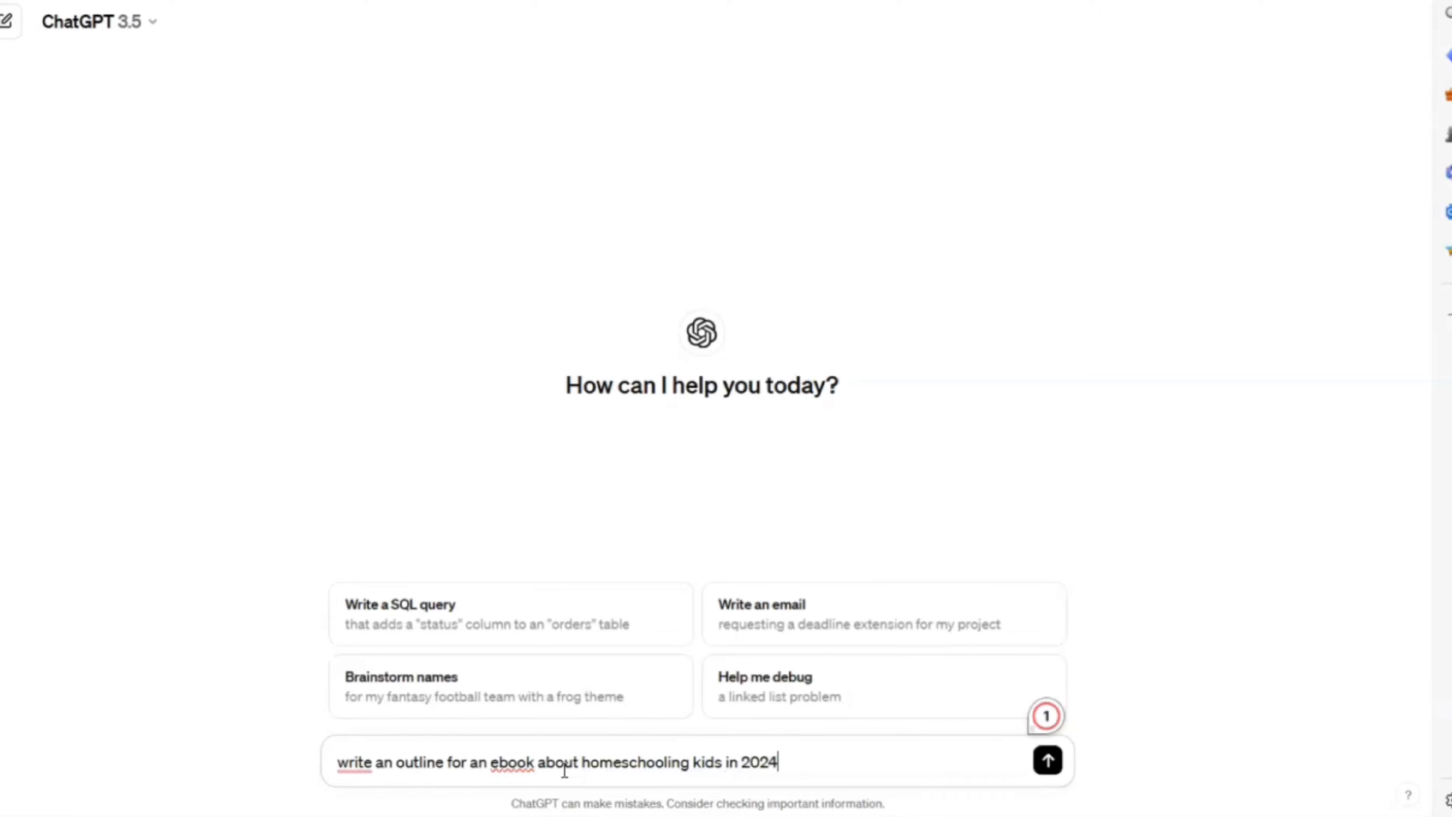
{"action": "left_click", "coordinate": [494, 766]}
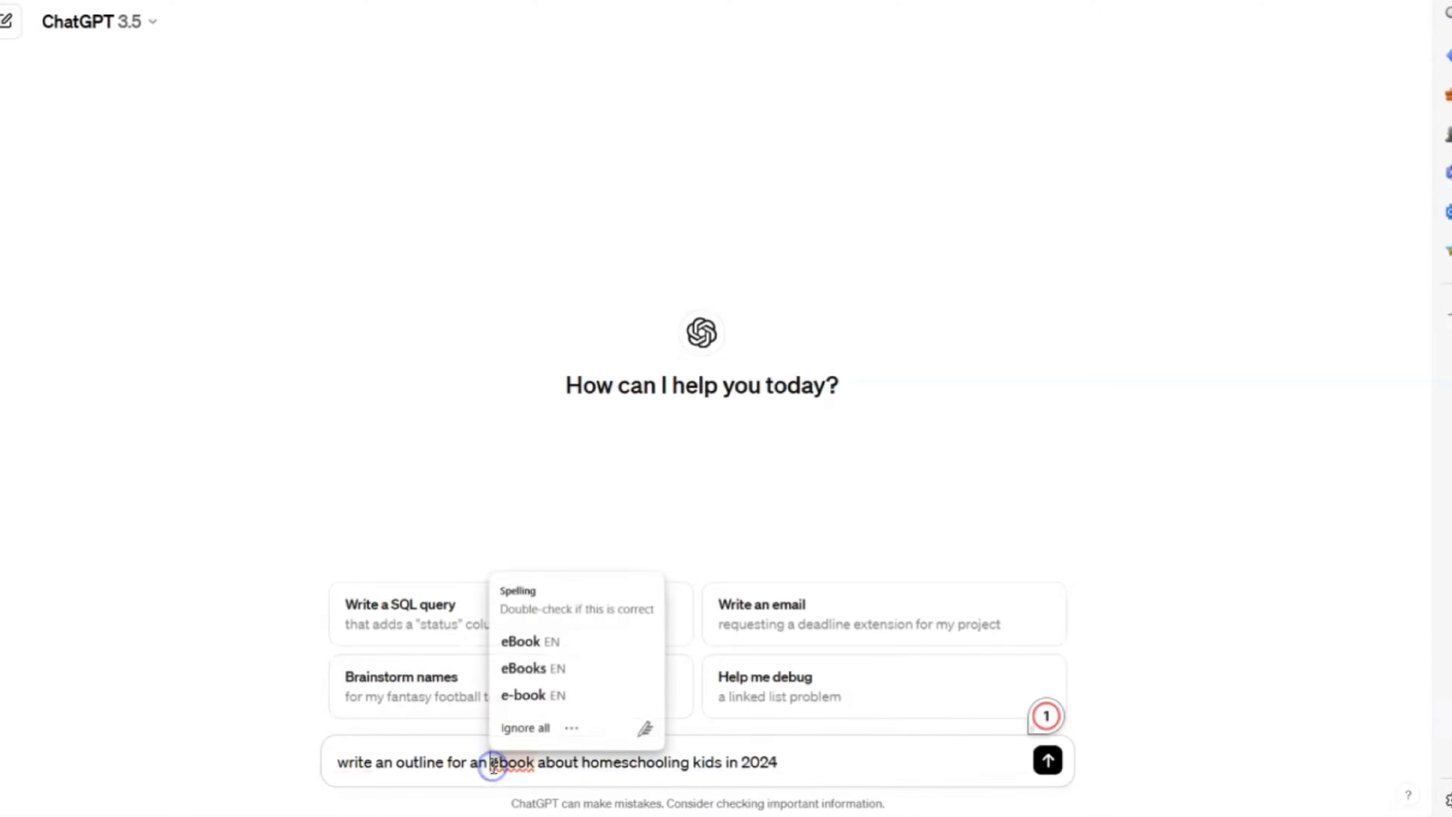
{"action": "type", "text": "shor"}
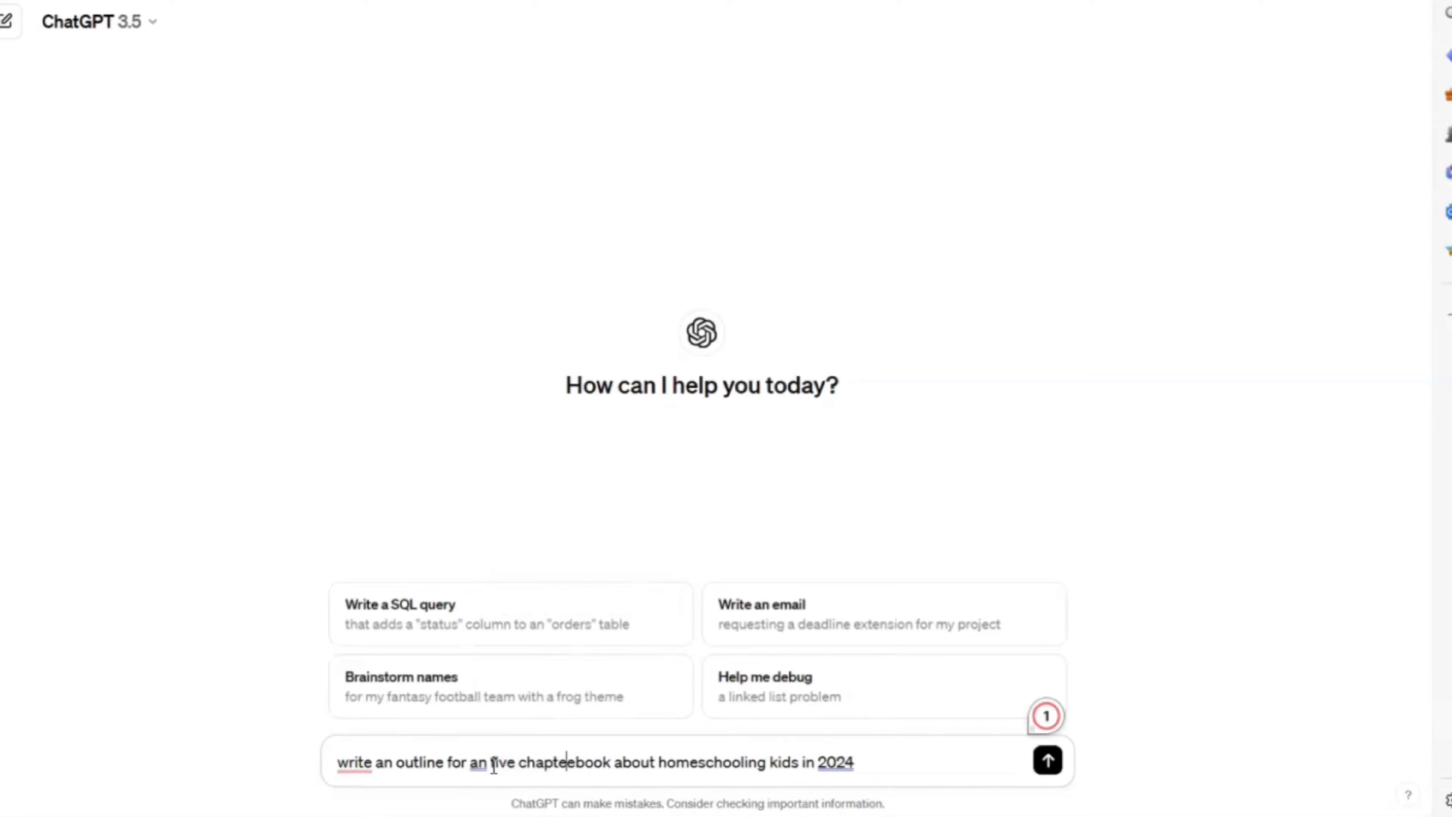
{"action": "left_click", "coordinate": [918, 761]}
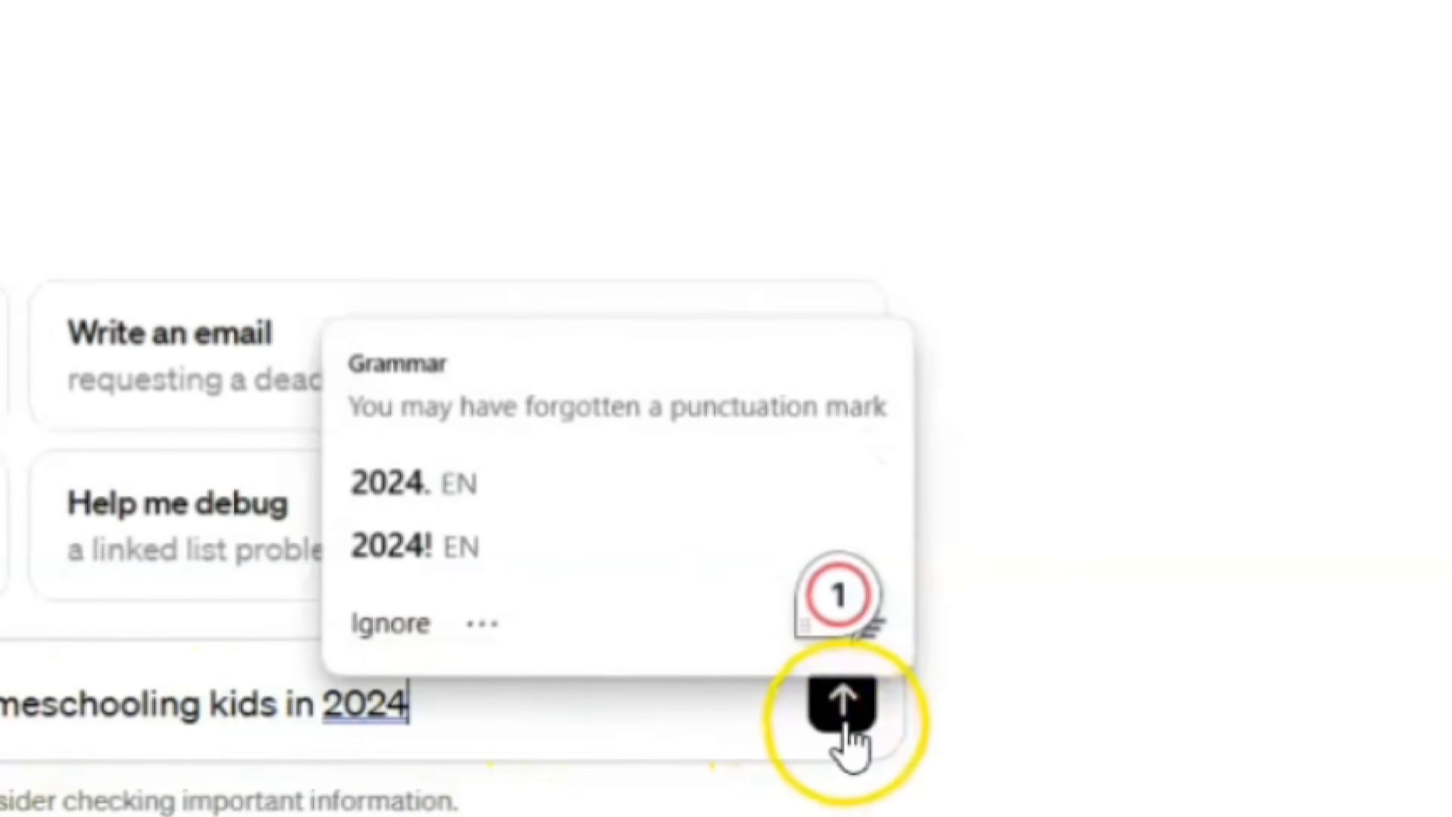
{"action": "left_click", "coordinate": [844, 728]}
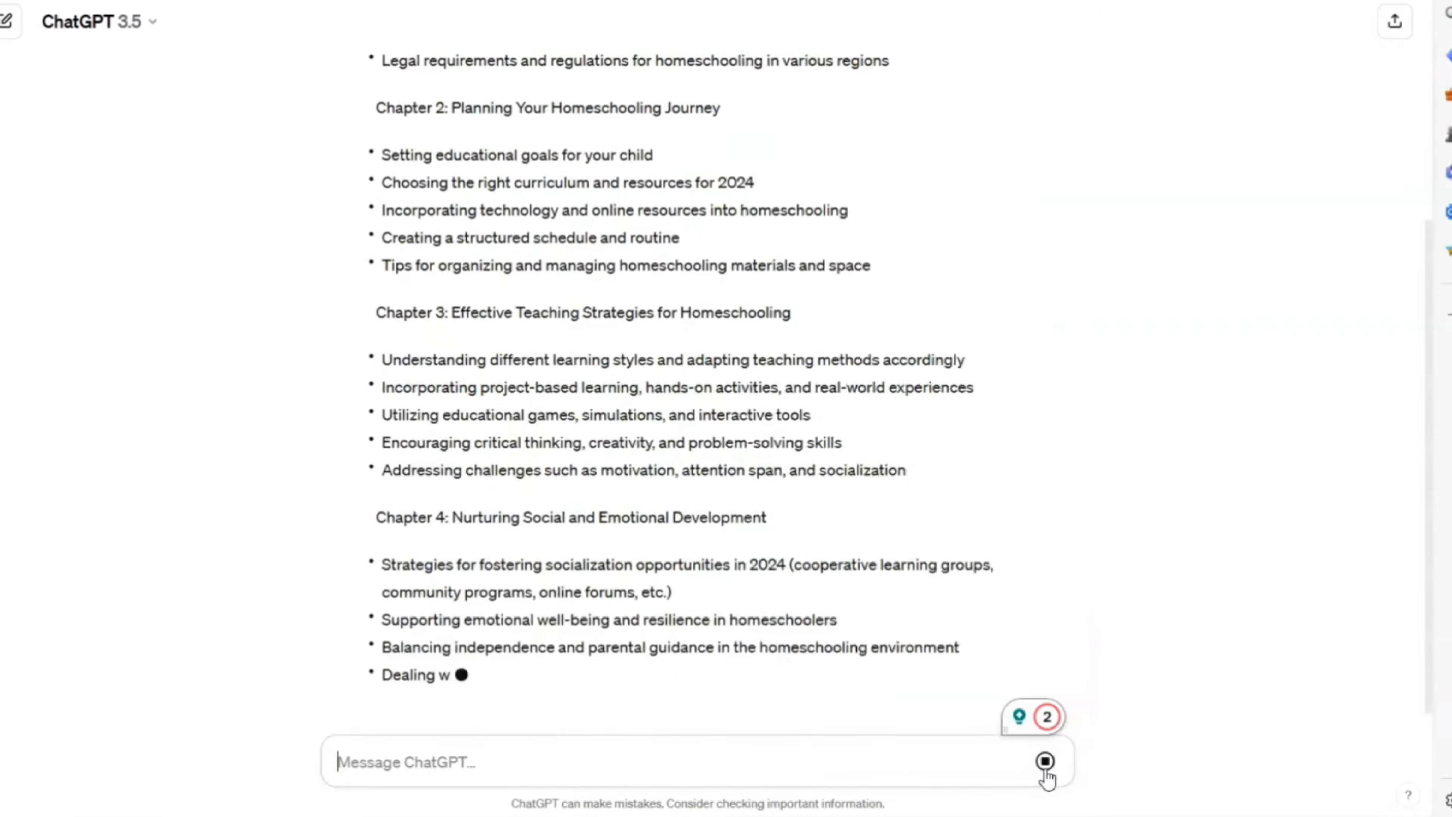
{"action": "scroll", "coordinate": [1079, 690], "scroll_direction": "up", "scroll_amount": 5}
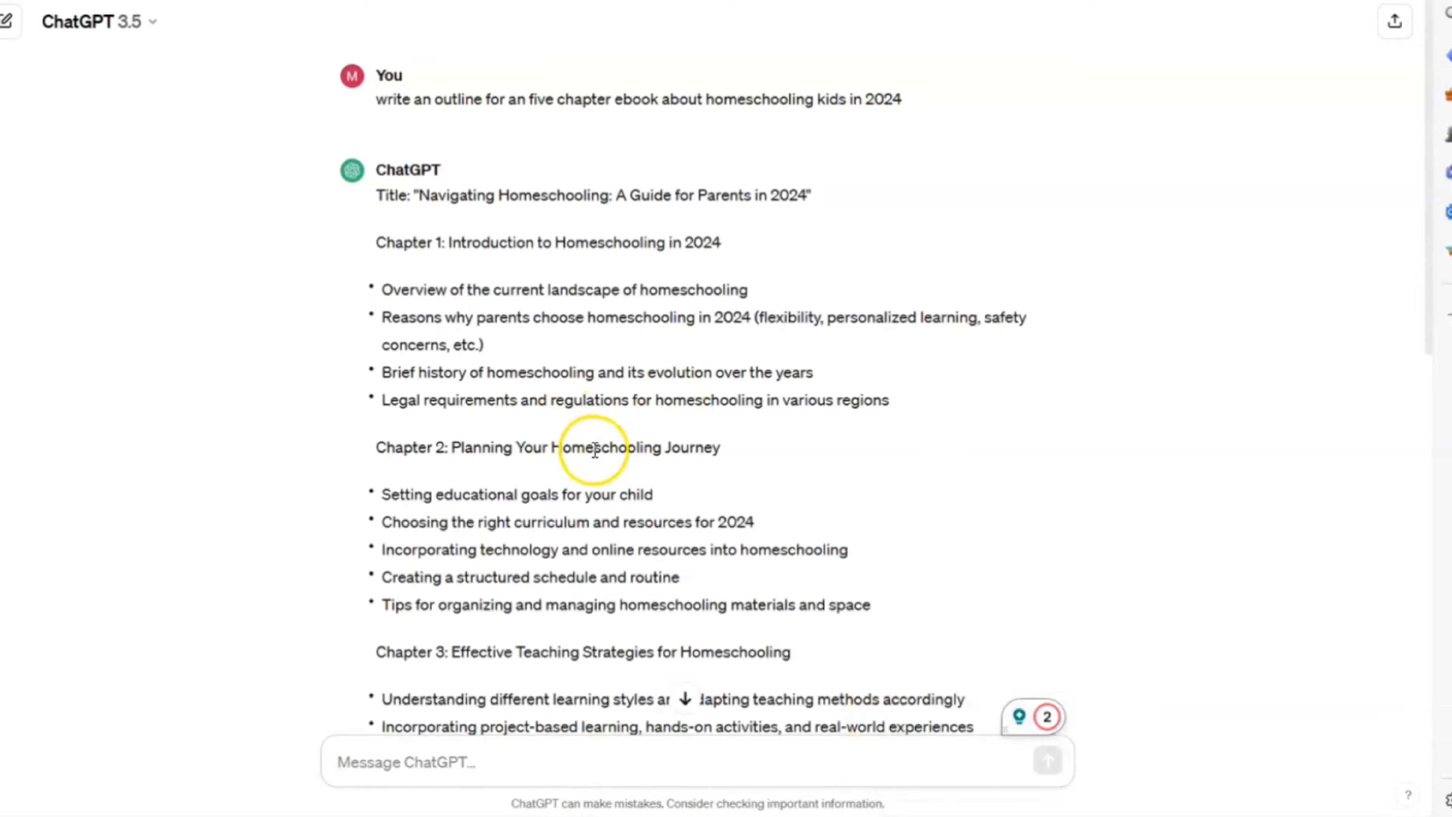
{"action": "scroll", "coordinate": [835, 466], "scroll_direction": "down", "scroll_amount": 3}
{"action": "scroll", "coordinate": [837, 468], "scroll_direction": "up", "scroll_amount": 3}
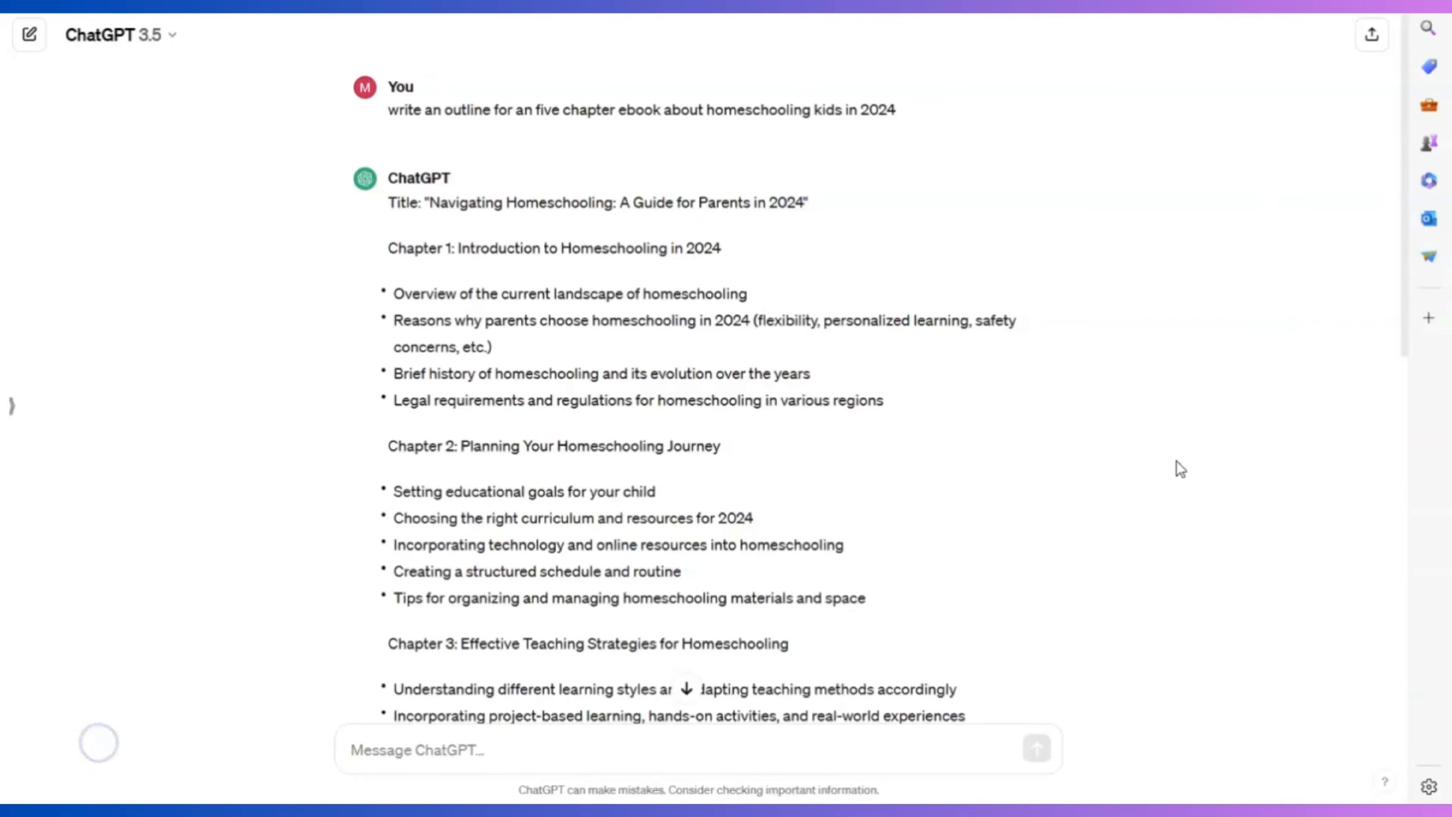
{"action": "scroll", "coordinate": [1166, 469], "scroll_direction": "down", "scroll_amount": 2}
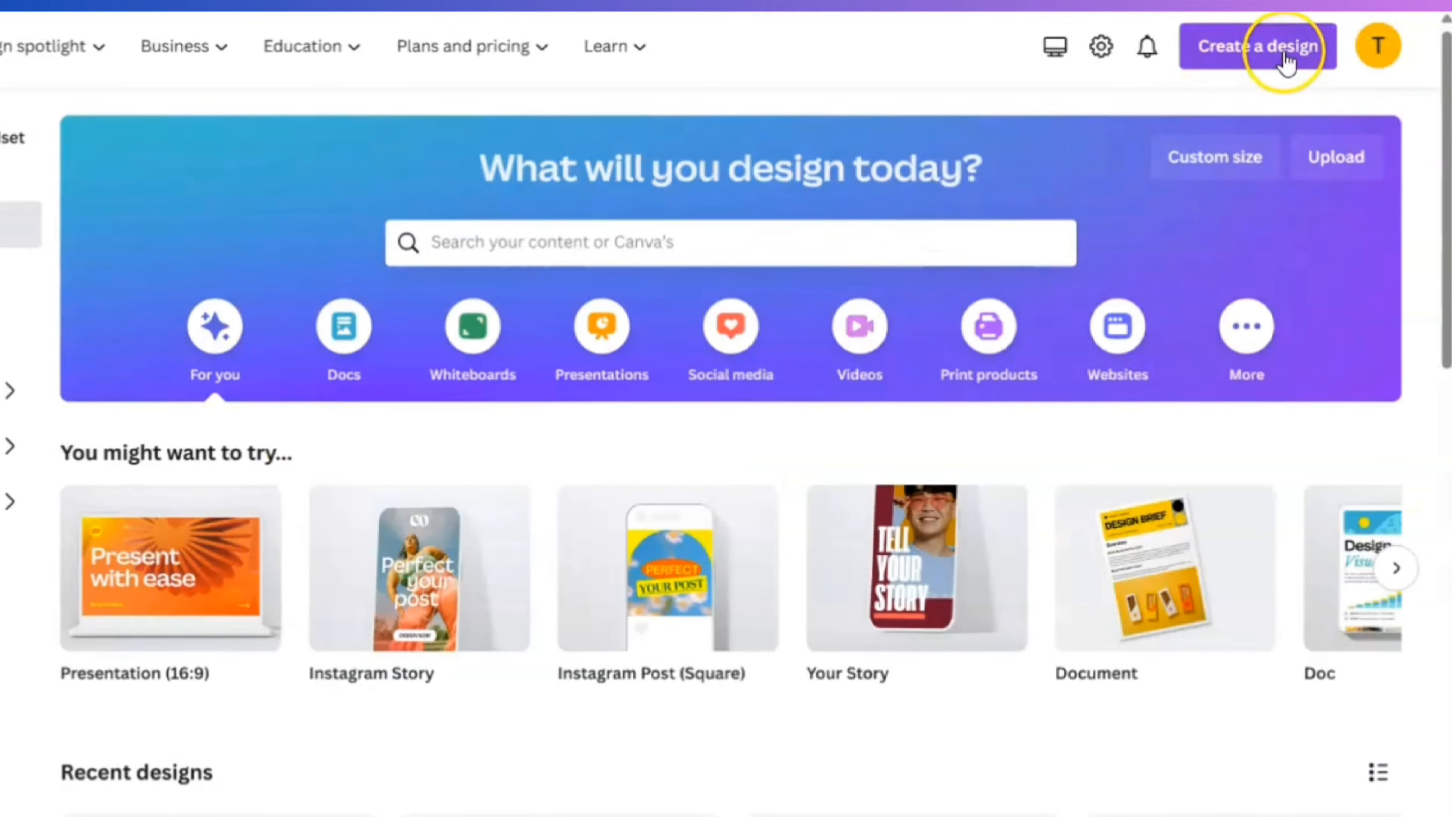
Create a new blank Canva design at the recent 5 × 8 in custom size
{"action": "left_click", "coordinate": [1287, 60]}
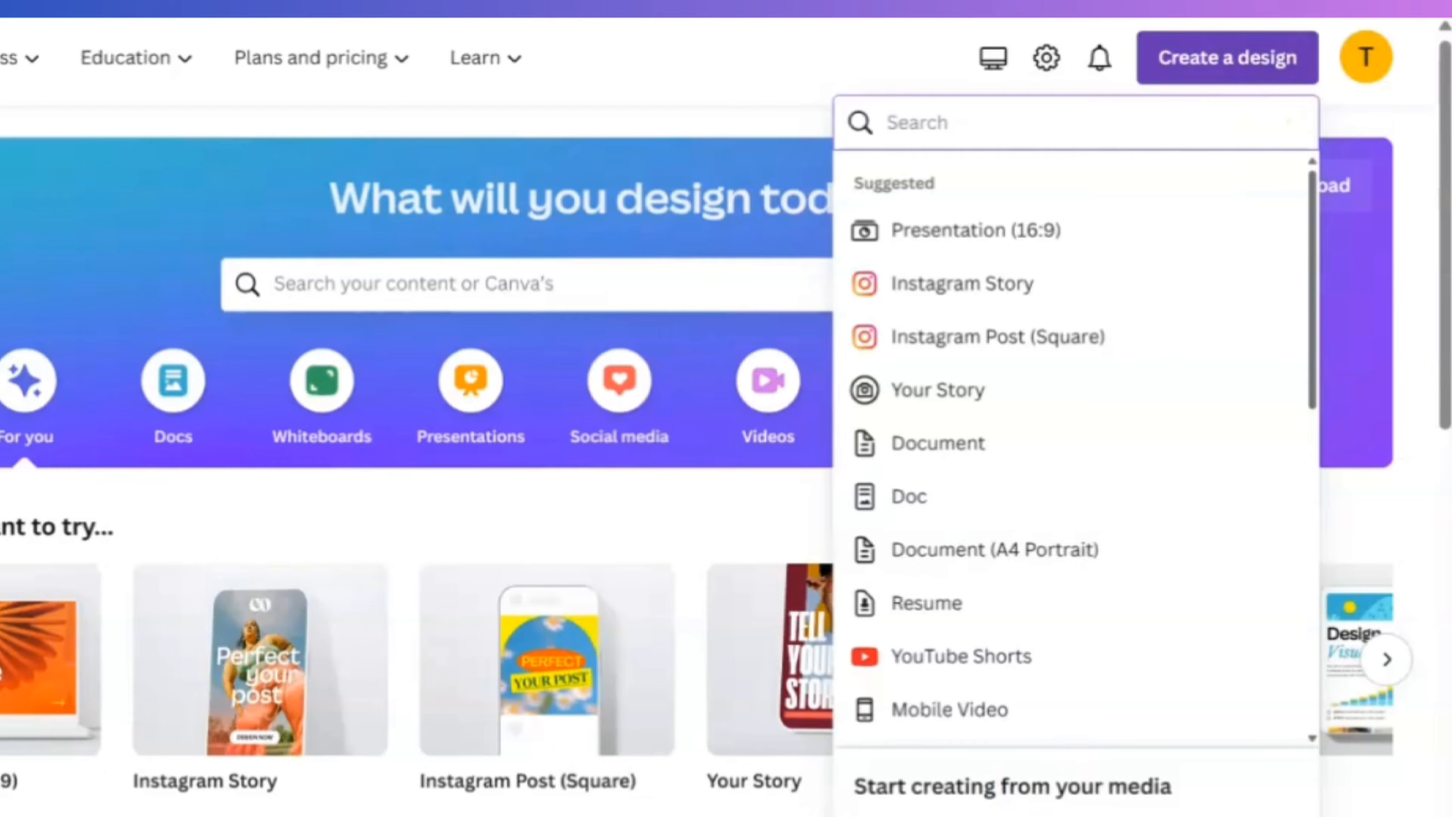
{"action": "left_click", "coordinate": [923, 815]}
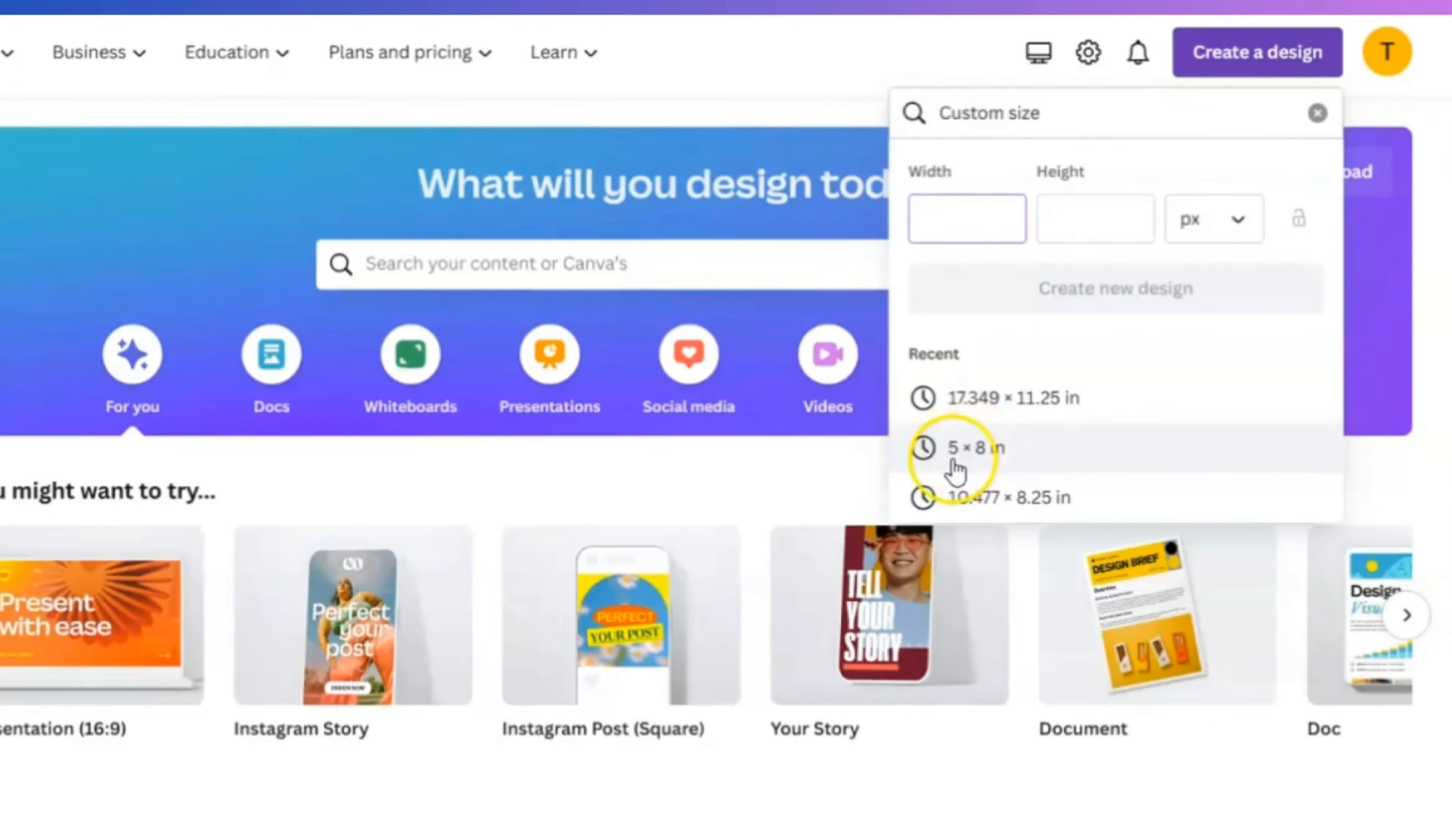
{"action": "left_click", "coordinate": [999, 463]}
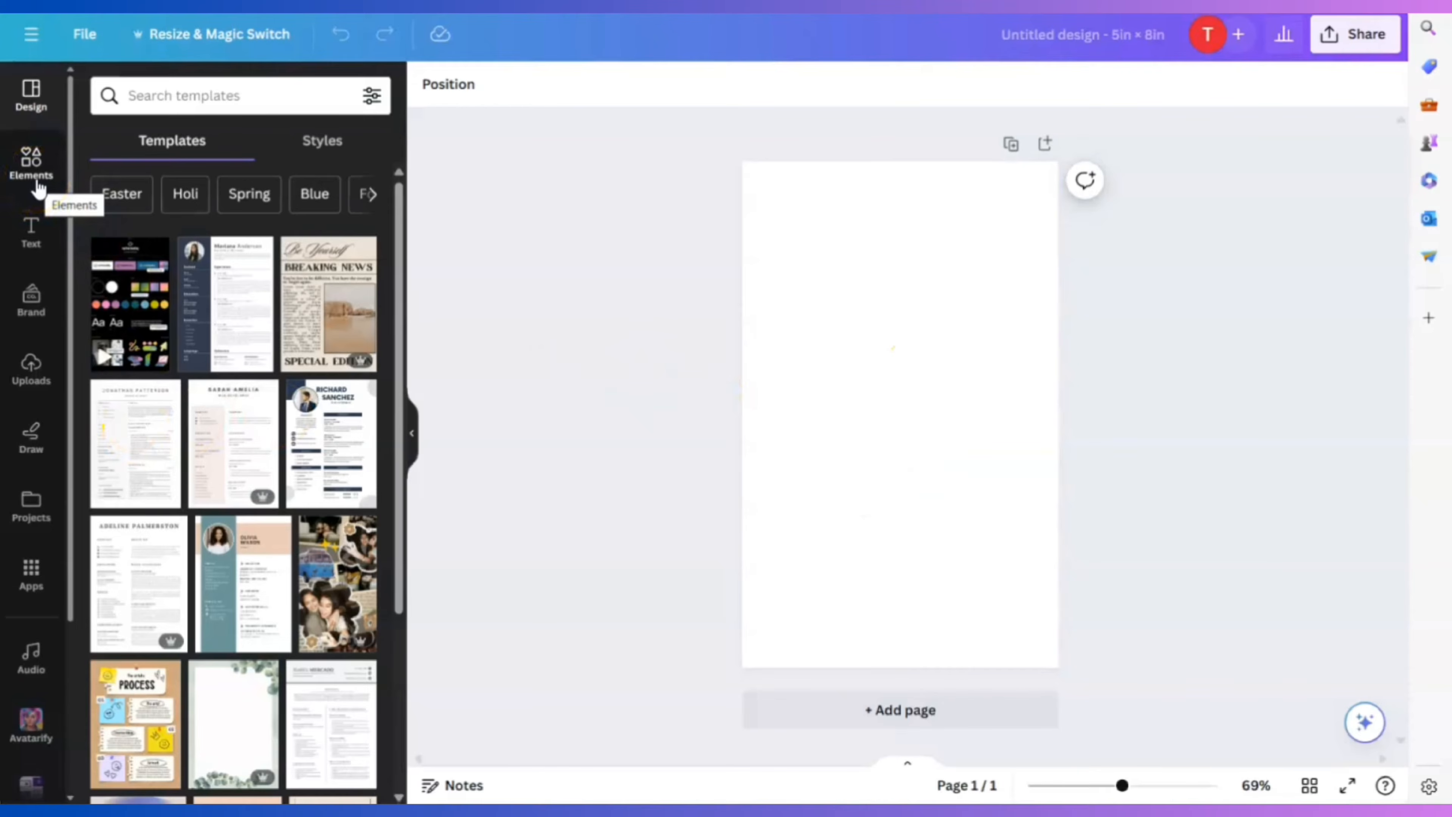
Search the design templates for 'eboook'
{"action": "left_click", "coordinate": [745, 402]}
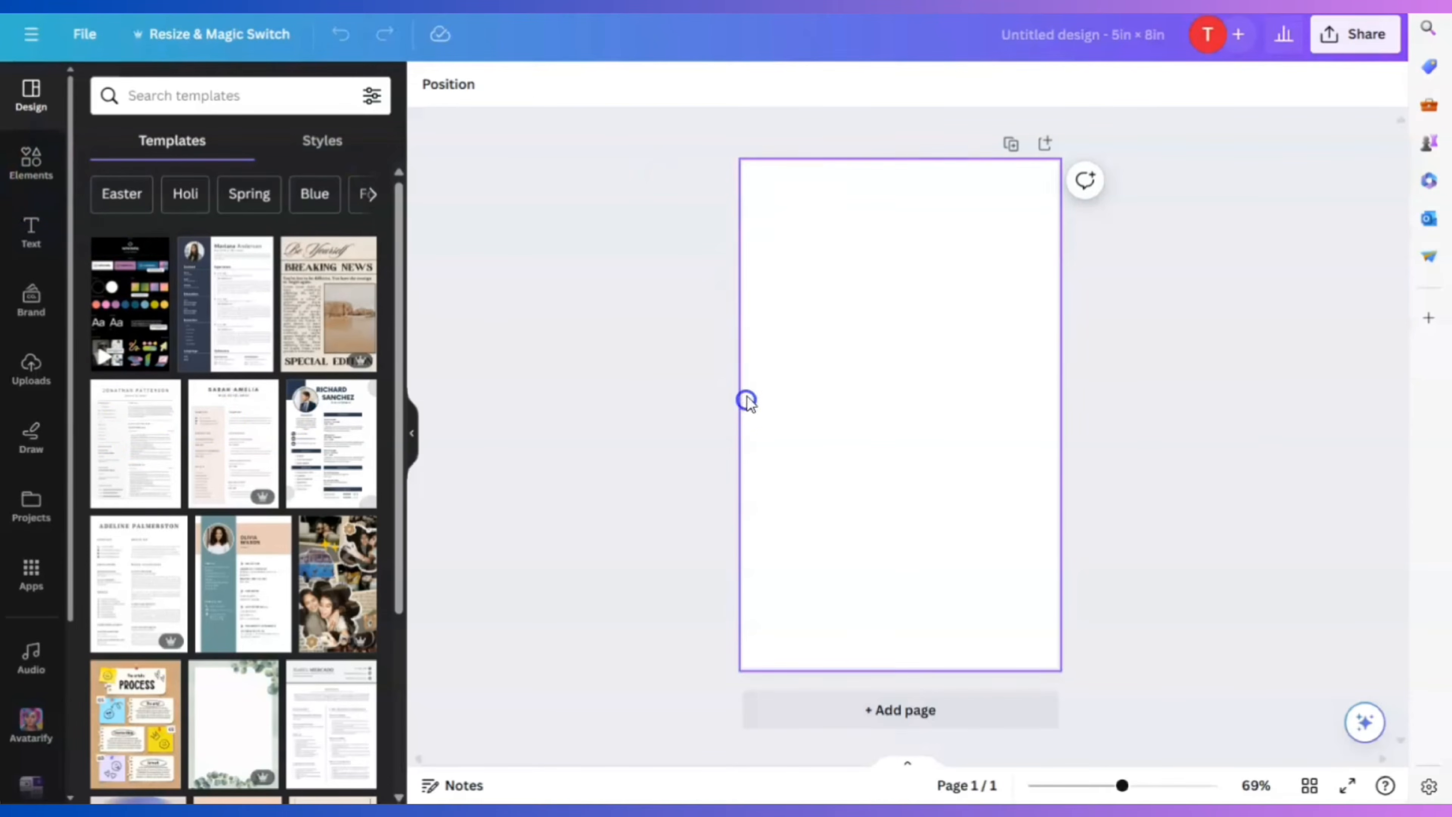
{"action": "left_click", "coordinate": [412, 433]}
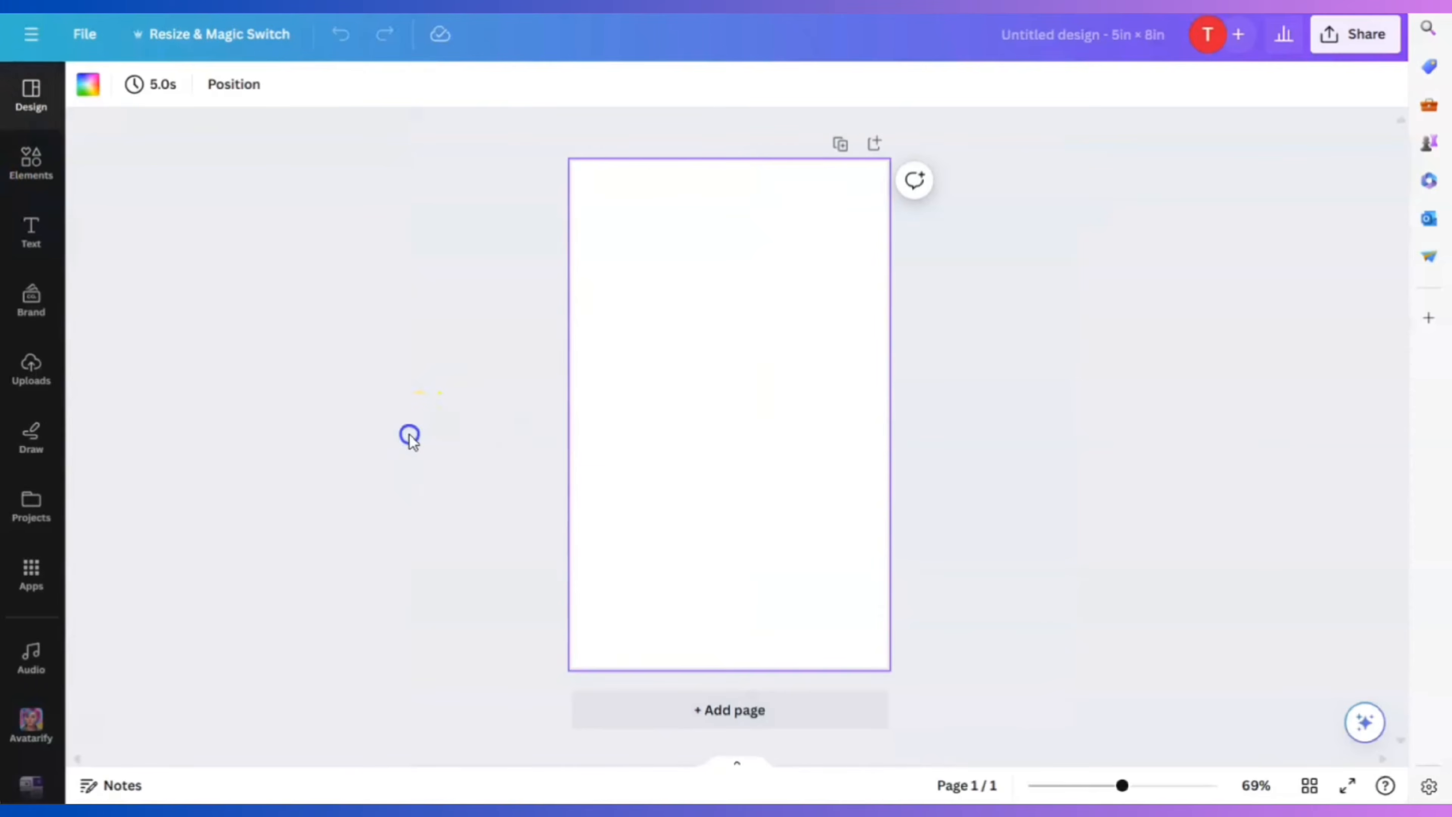
{"action": "left_click", "coordinate": [14, 140]}
{"action": "left_click", "coordinate": [171, 86]}
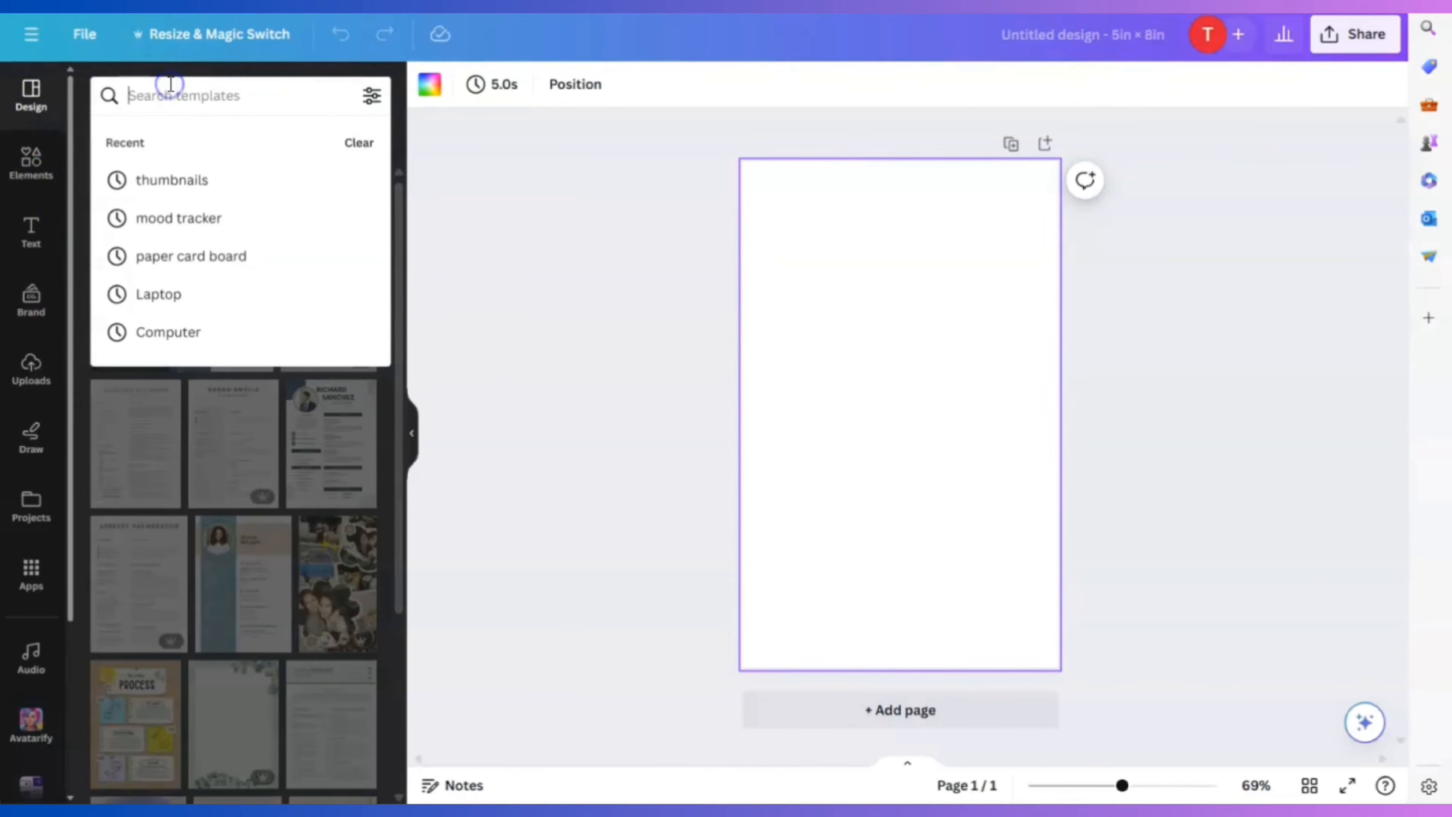
{"action": "type", "text": "eboo"}
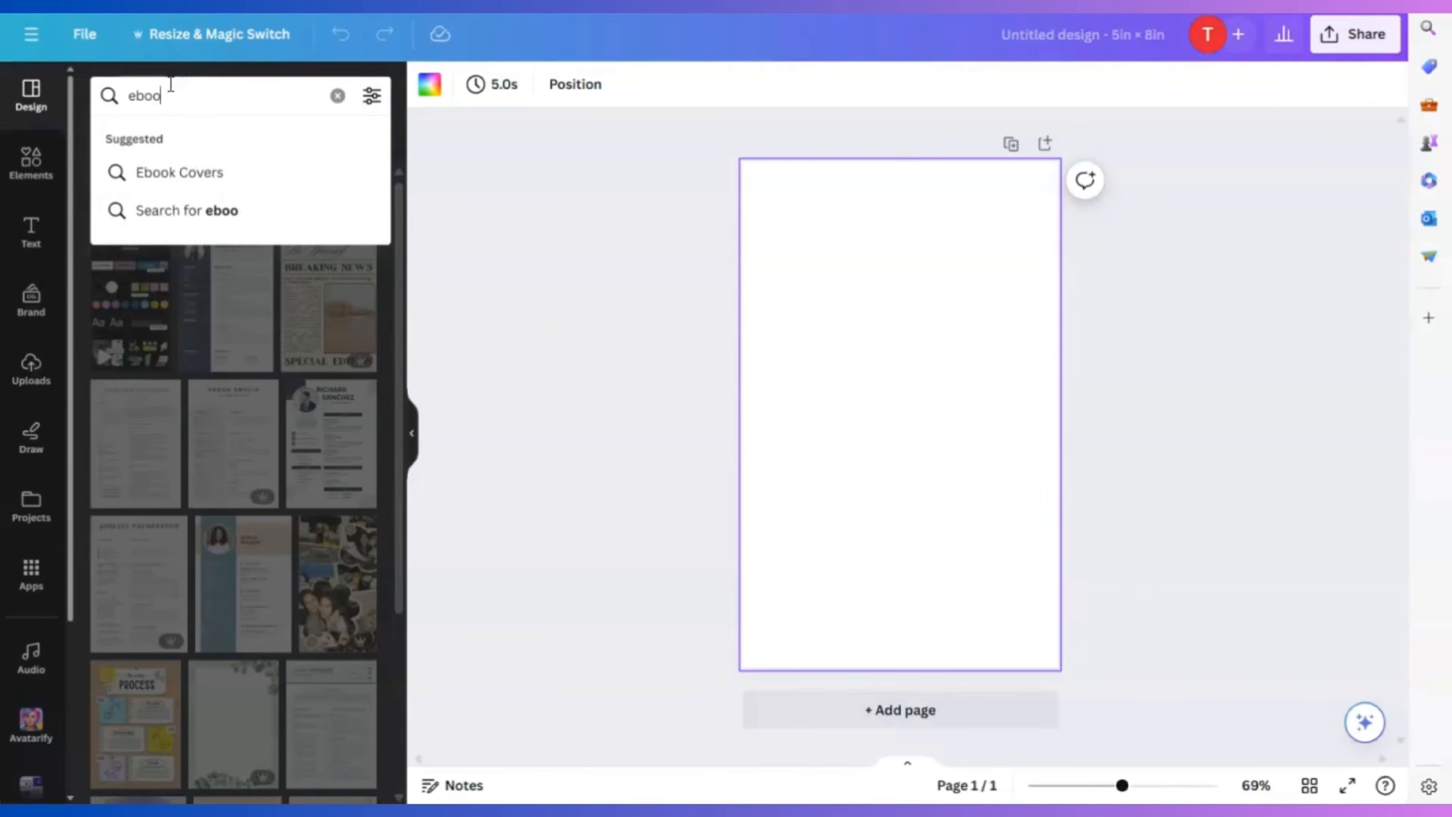
{"action": "type", "text": "ok"}
{"action": "key", "text": "Return"}
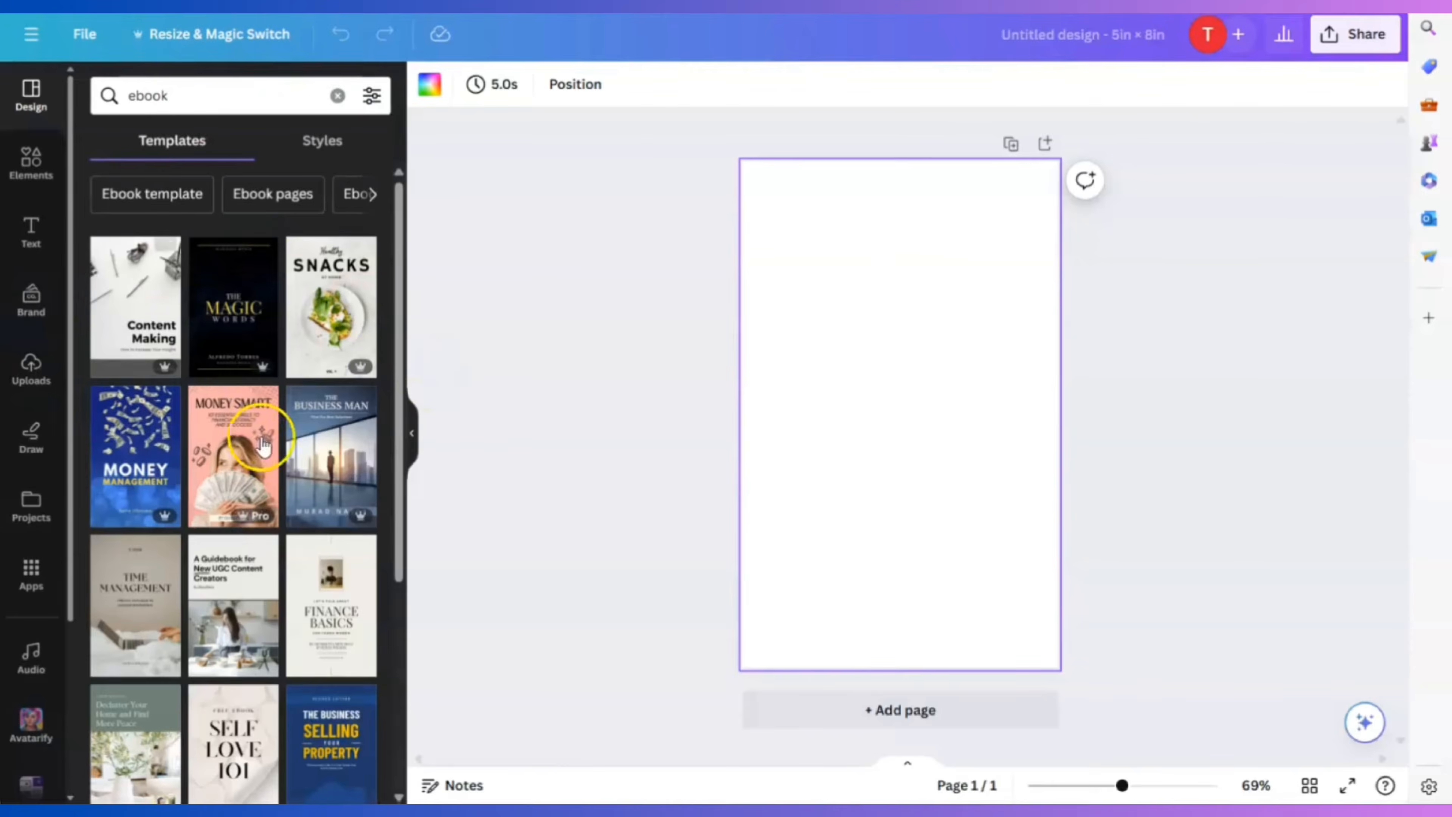
Browse the ebook results and try The Power of Habit template on the page
{"action": "scroll", "coordinate": [263, 446], "scroll_direction": "down", "scroll_amount": 10}
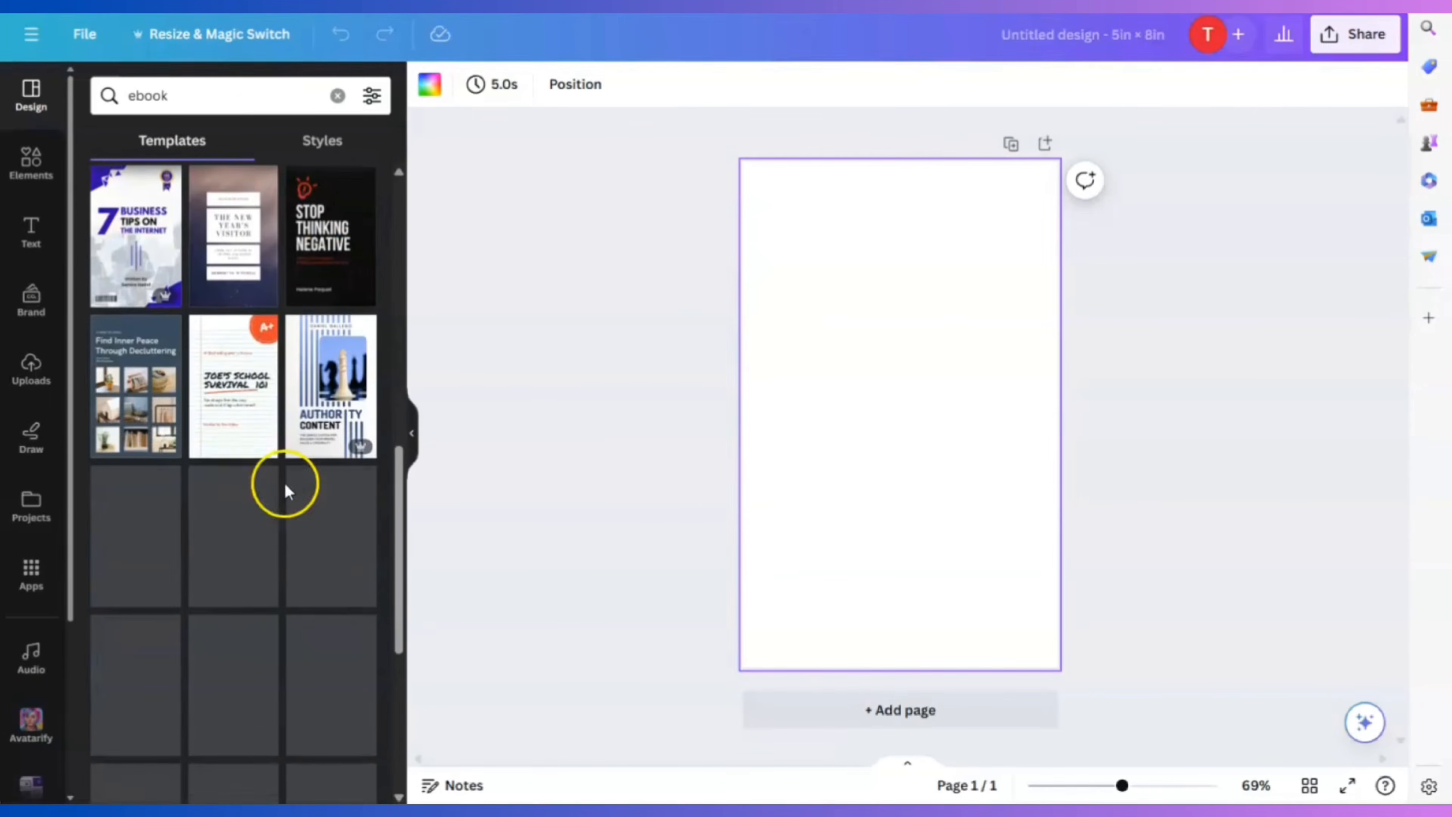
{"action": "scroll", "coordinate": [294, 543], "scroll_direction": "down", "scroll_amount": 10}
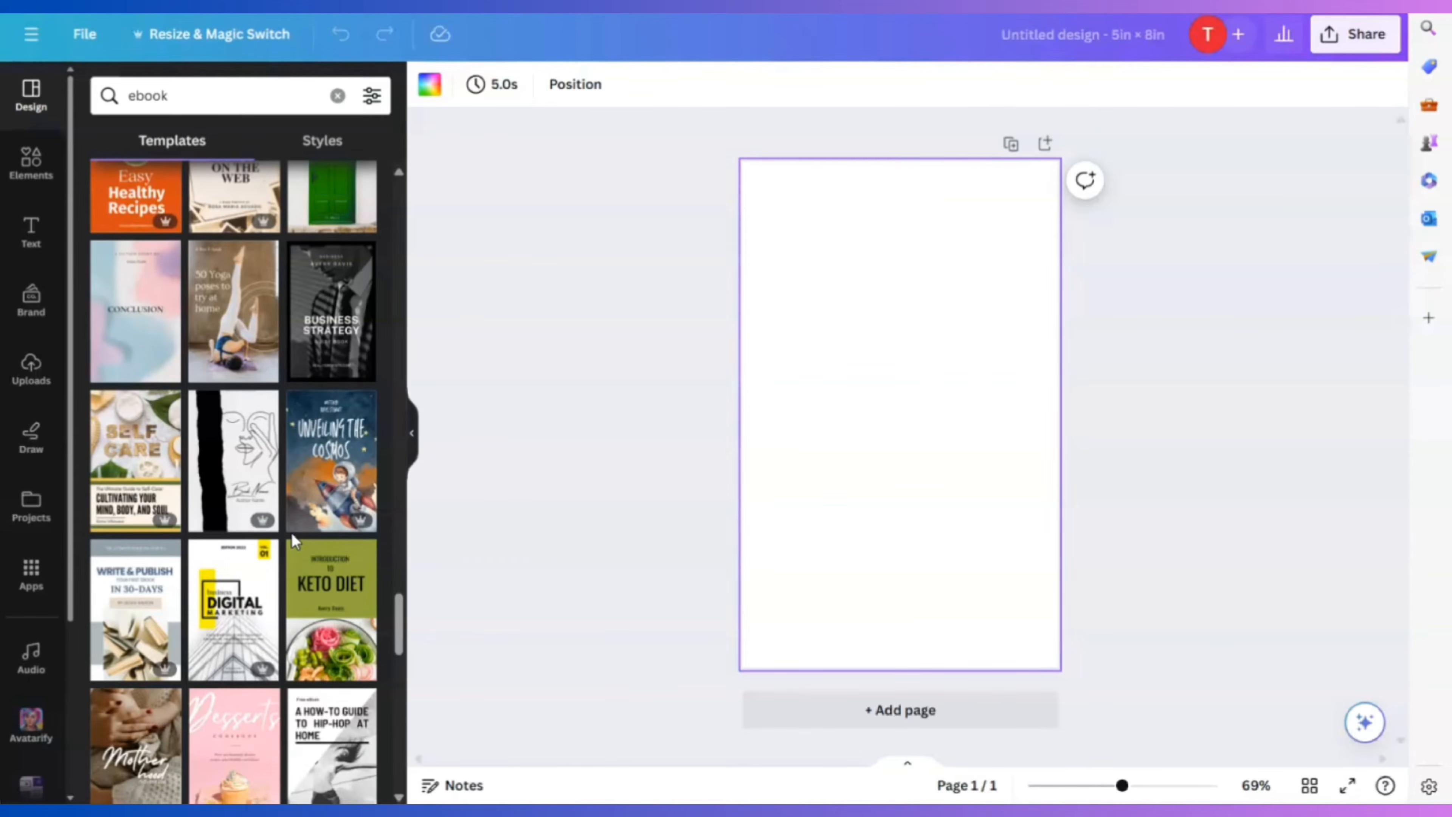
{"action": "left_click", "coordinate": [288, 523]}
{"action": "scroll", "coordinate": [289, 537], "scroll_direction": "down", "scroll_amount": 5}
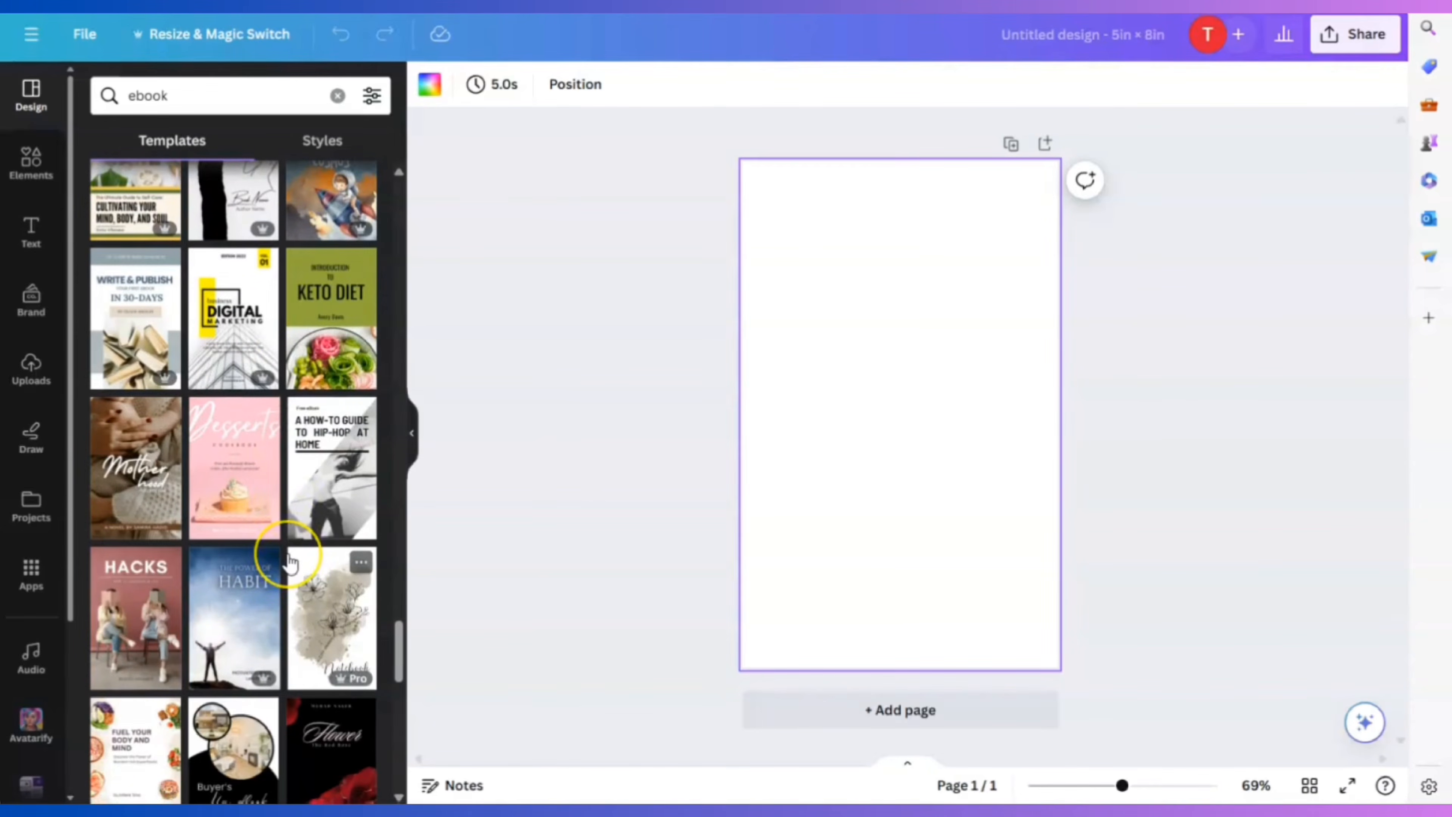
{"action": "scroll", "coordinate": [291, 562], "scroll_direction": "down", "scroll_amount": 5}
{"action": "scroll", "coordinate": [290, 563], "scroll_direction": "up", "scroll_amount": 3}
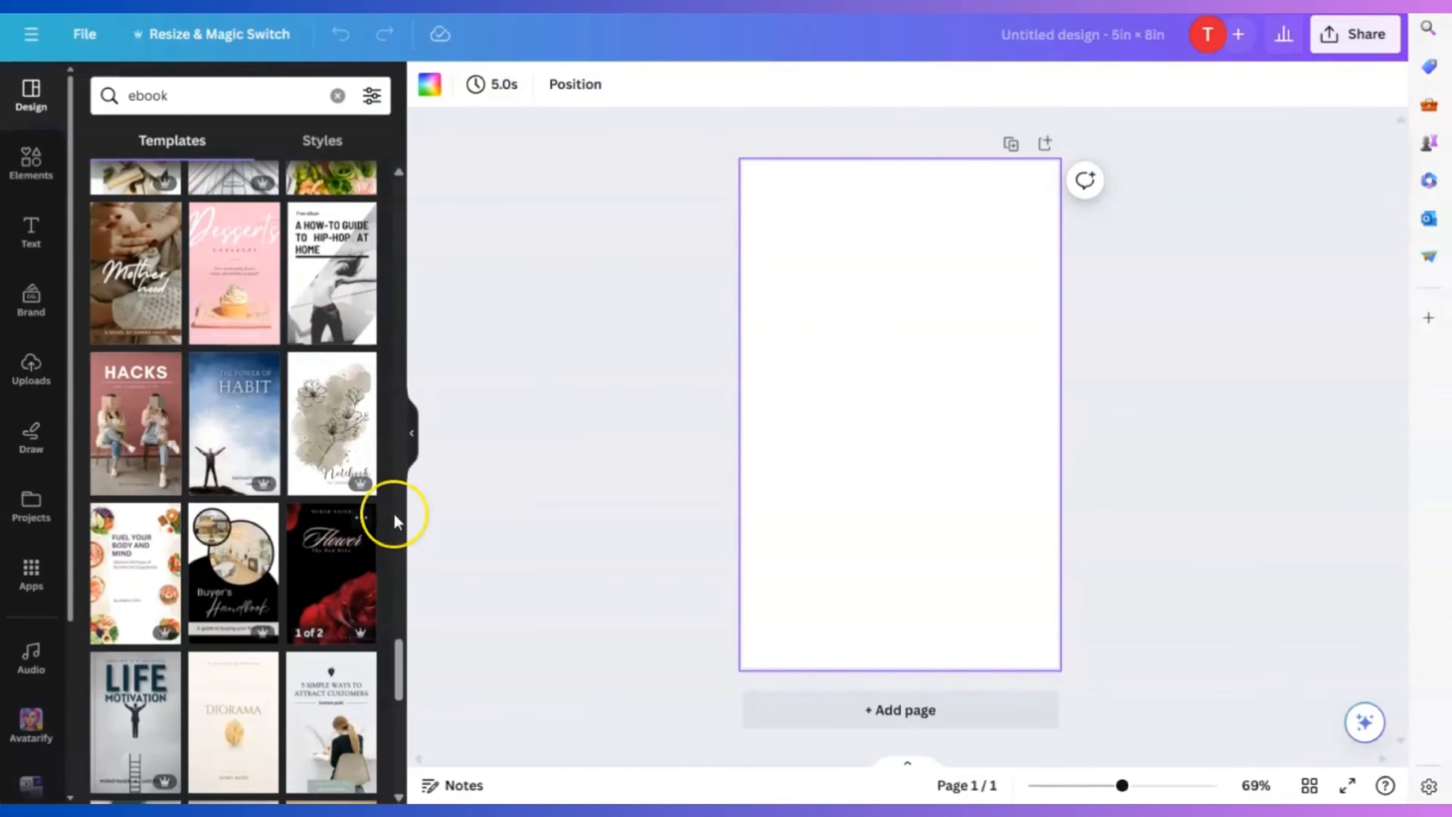
{"action": "left_click", "coordinate": [234, 435]}
{"action": "left_click", "coordinate": [988, 314]}
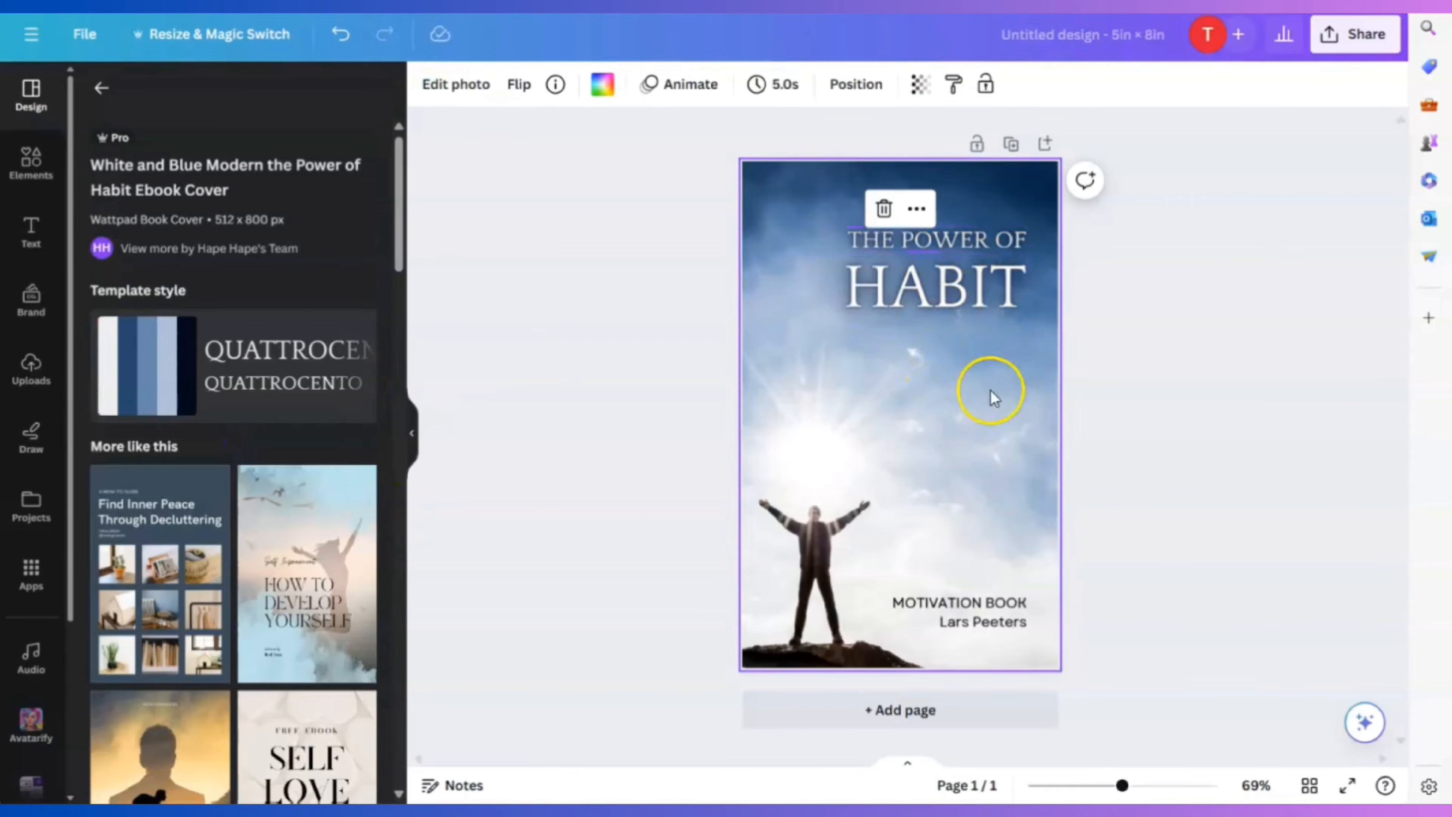
{"action": "left_click", "coordinate": [946, 239]}
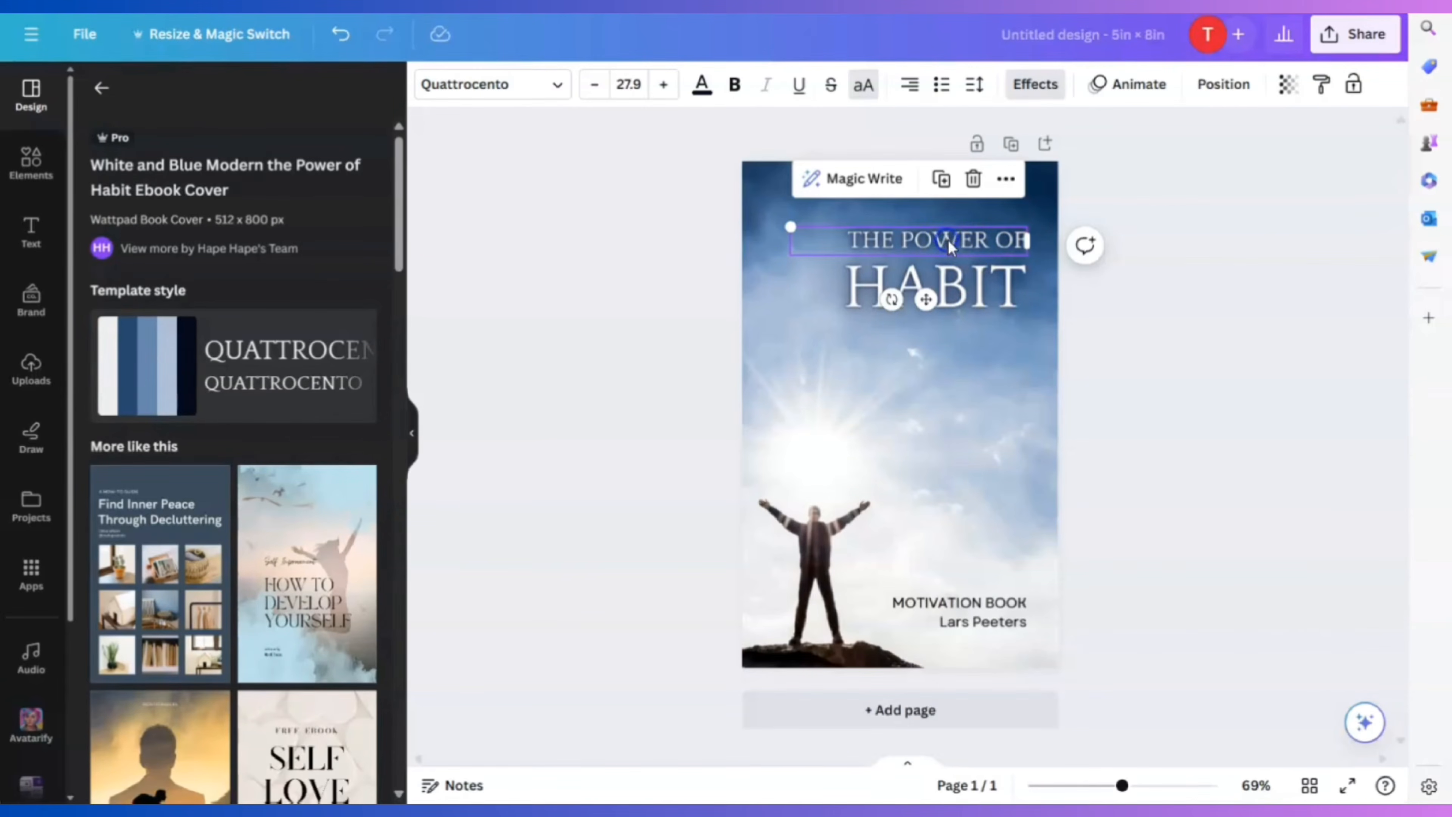
{"action": "left_click", "coordinate": [836, 512]}
Apply the colourful Good Things Are Up Ahead cover template instead
{"action": "scroll", "coordinate": [327, 605], "scroll_direction": "down", "scroll_amount": 5}
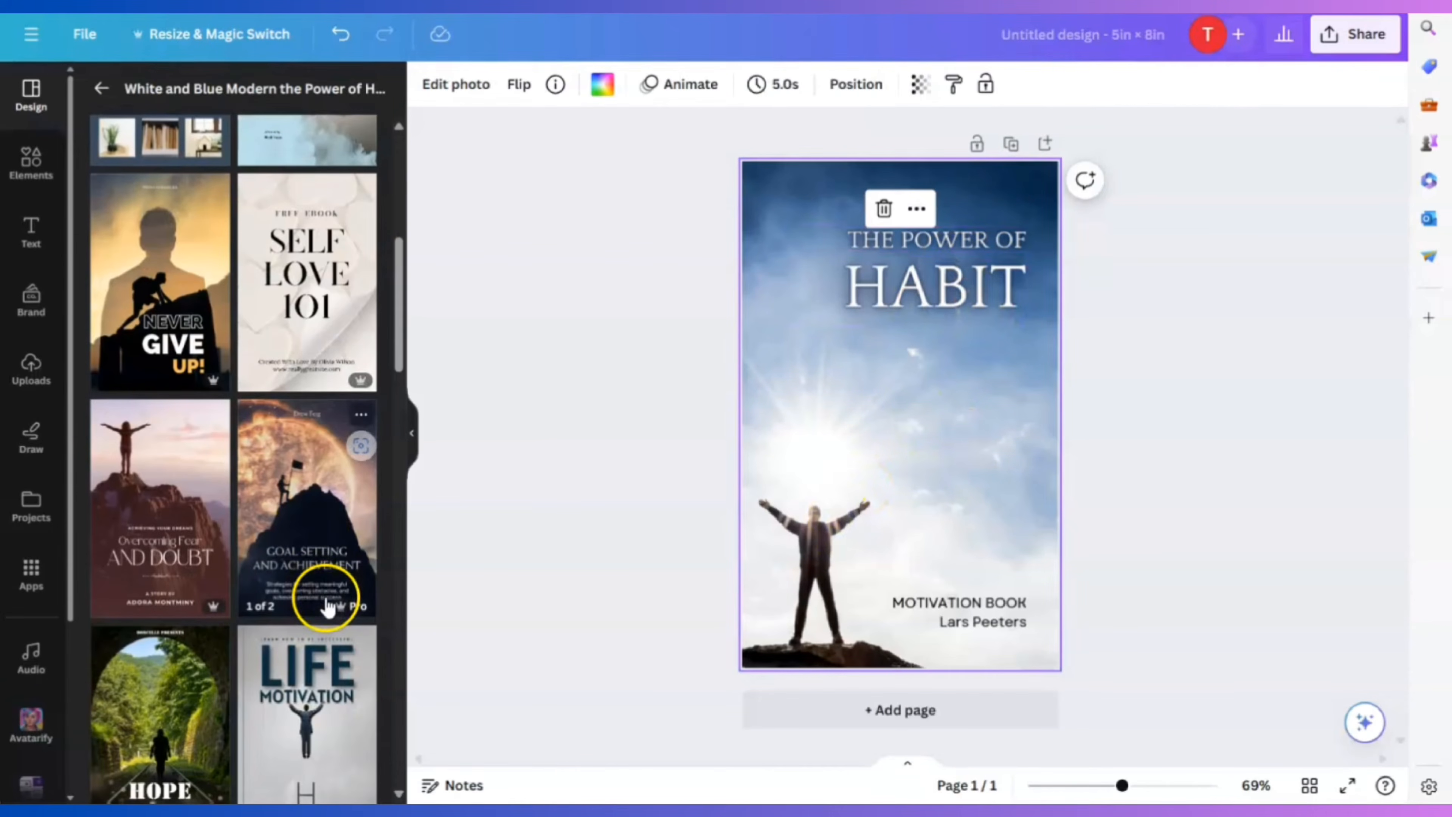
{"action": "scroll", "coordinate": [329, 605], "scroll_direction": "down", "scroll_amount": 5}
{"action": "scroll", "coordinate": [324, 593], "scroll_direction": "up", "scroll_amount": 8}
{"action": "scroll", "coordinate": [297, 572], "scroll_direction": "down", "scroll_amount": 10}
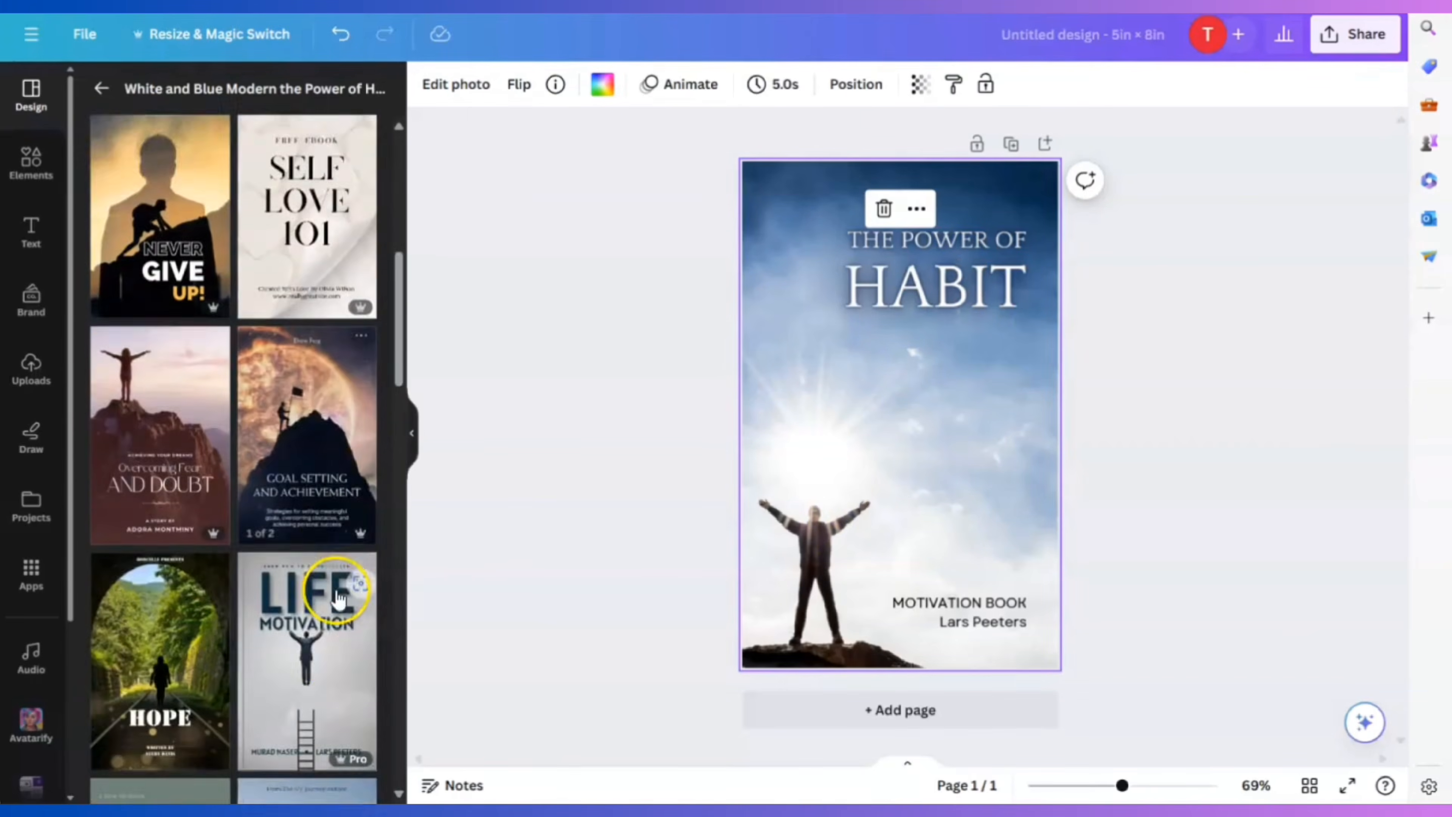
{"action": "left_click", "coordinate": [171, 380]}
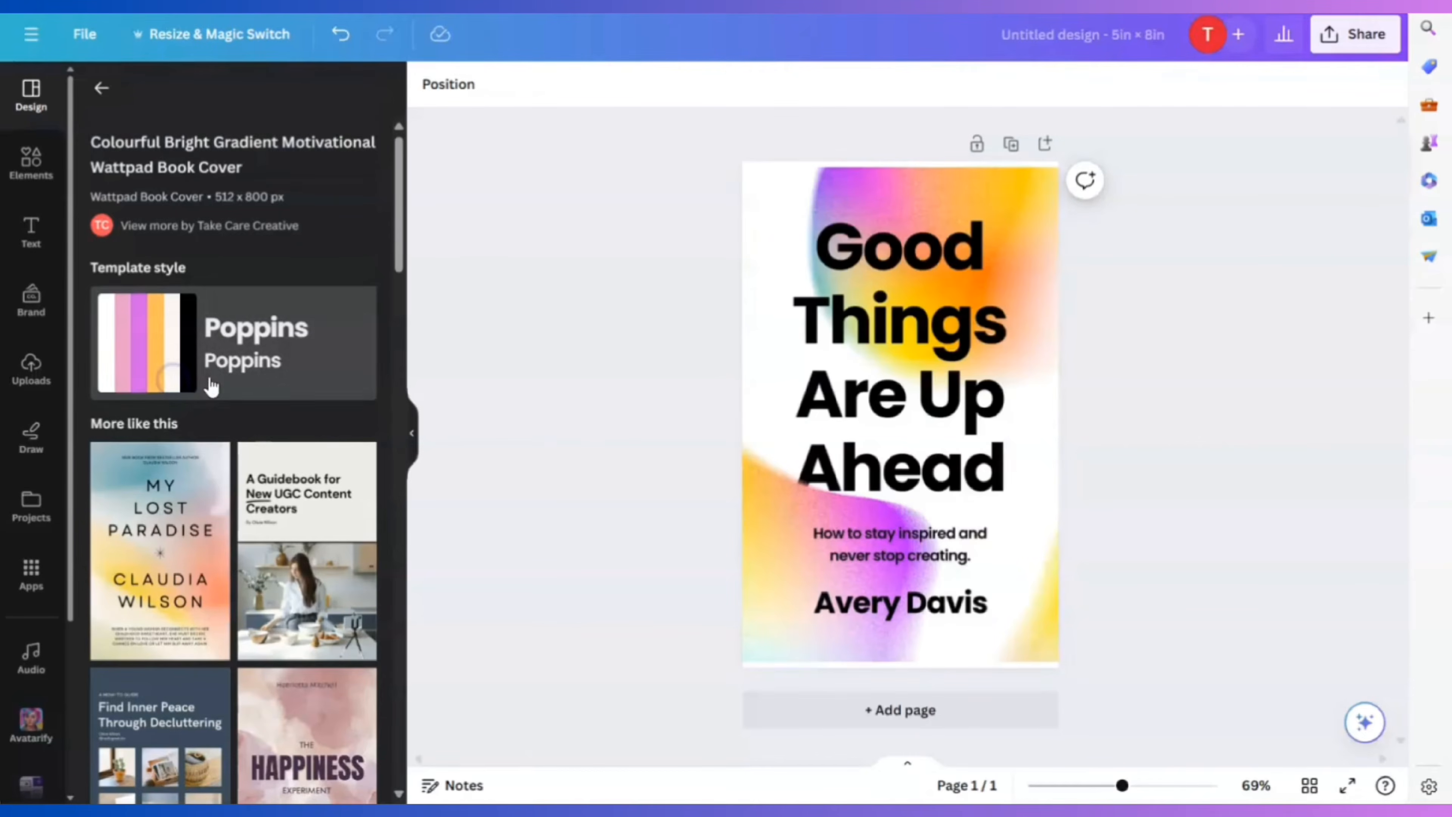
Change the cover title to 'Homeschooling in 2024', shrink it to 27.7, and break it before 'in'
{"action": "left_click", "coordinate": [929, 440]}
{"action": "double_click", "coordinate": [1004, 469]}
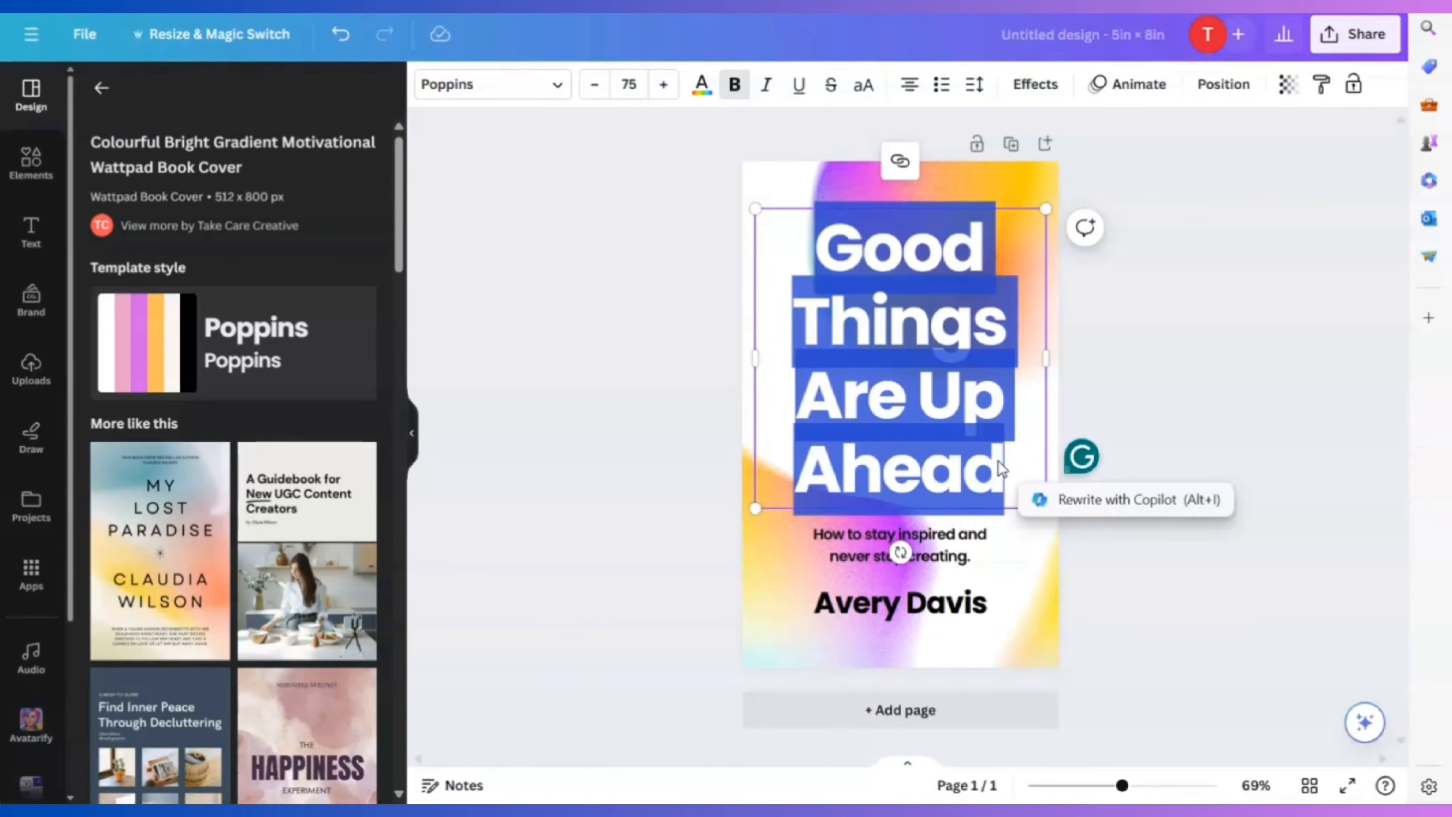
{"action": "type", "text": "Homesch"}
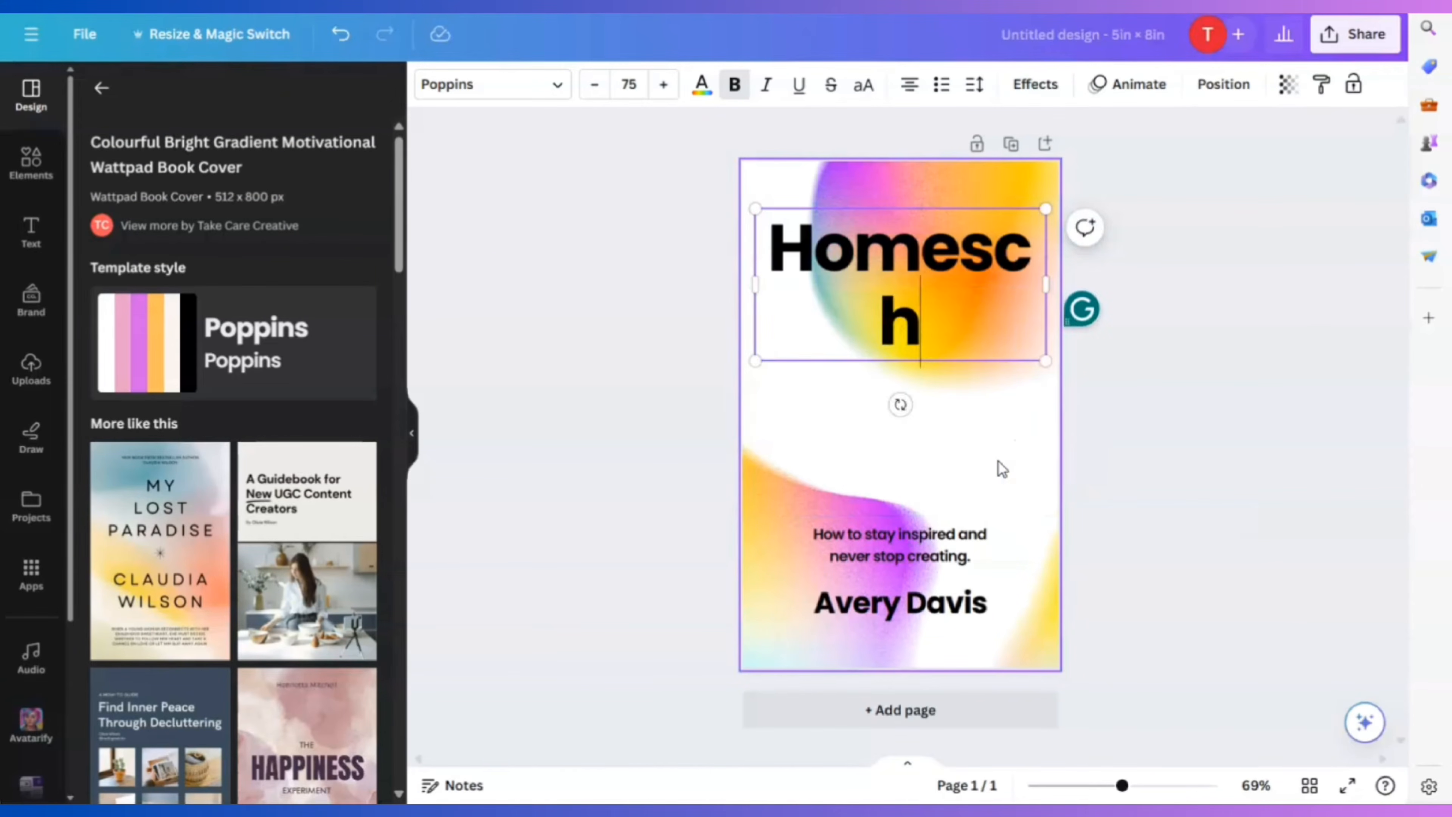
{"action": "type", "text": "ooling in"}
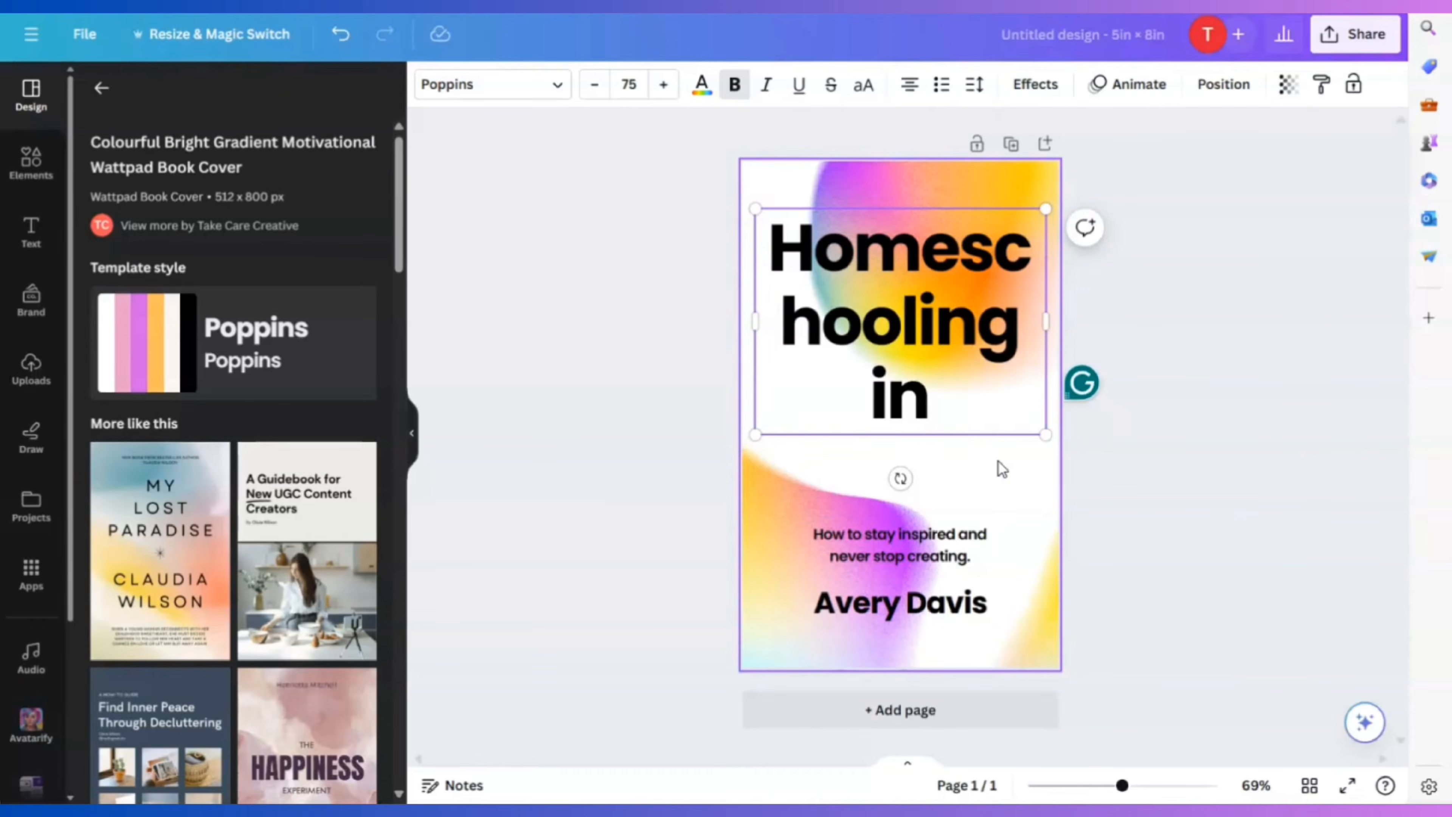
{"action": "type", "text": " 2024"}
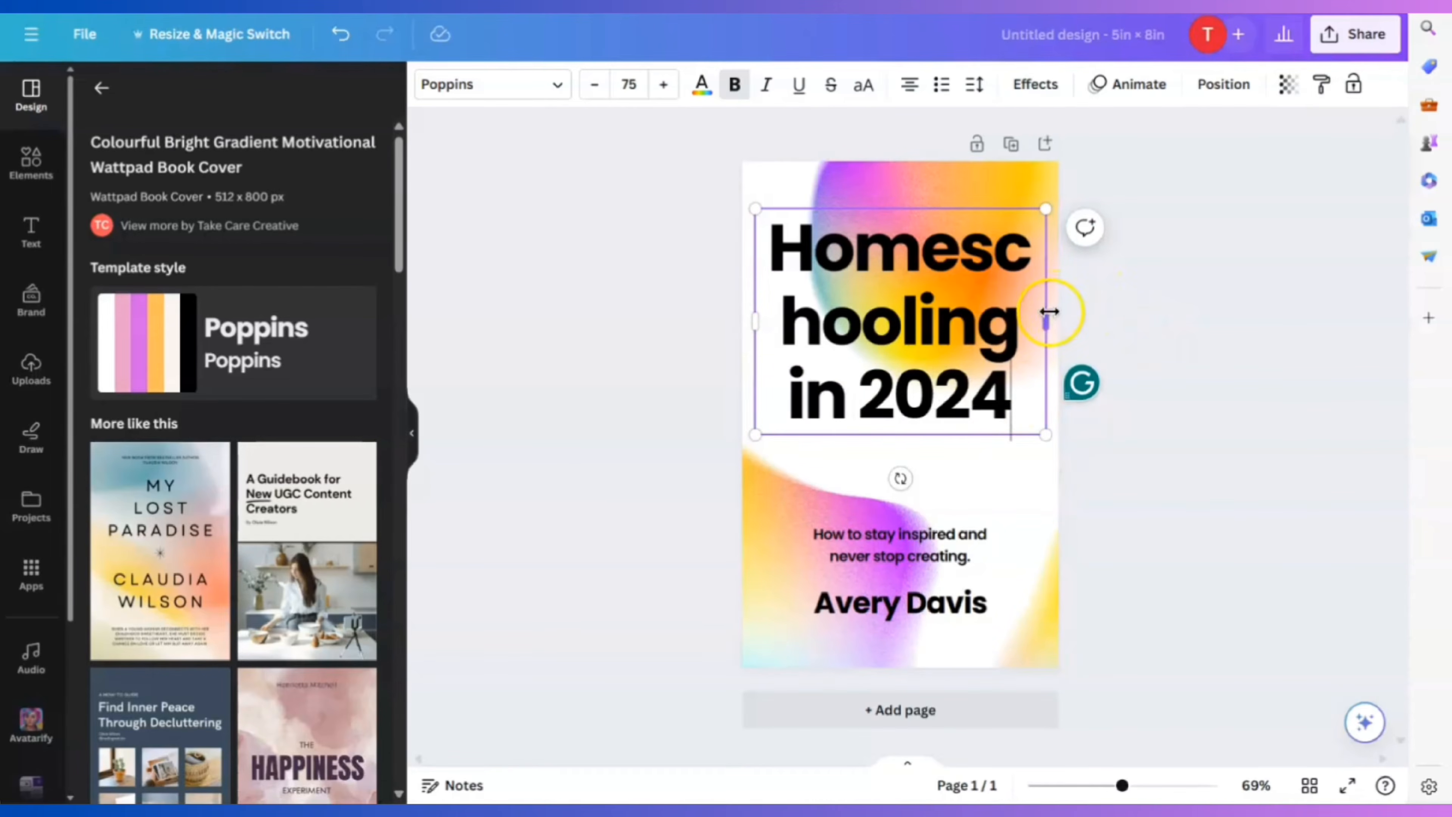
{"action": "left_click_drag", "start_coordinate": [1050, 311], "coordinate": [1160, 324]}
{"action": "left_click_drag", "start_coordinate": [1158, 213], "coordinate": [982, 309]}
{"action": "left_click", "coordinate": [963, 405]}
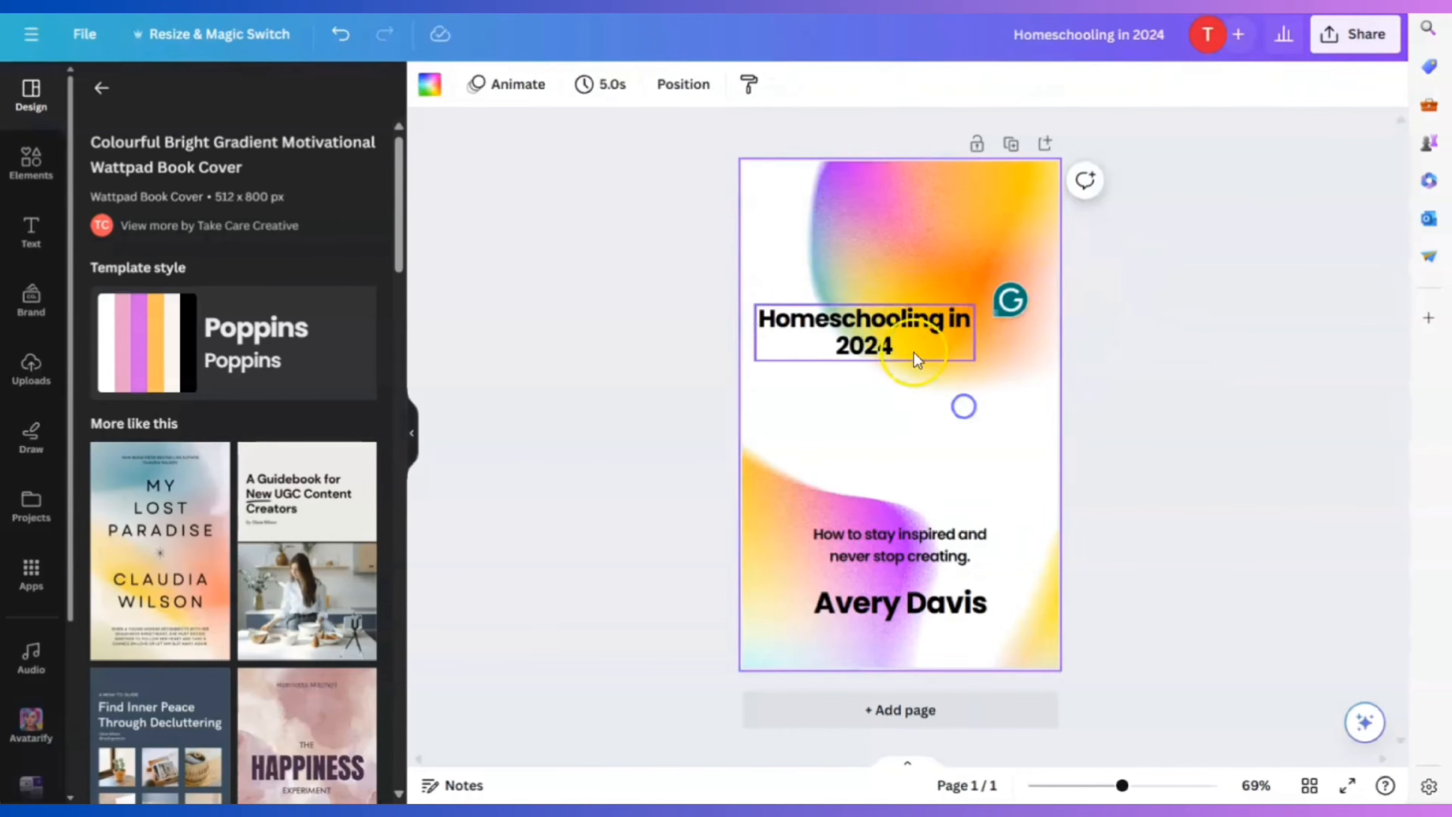
{"action": "left_click_drag", "start_coordinate": [894, 340], "coordinate": [929, 350]}
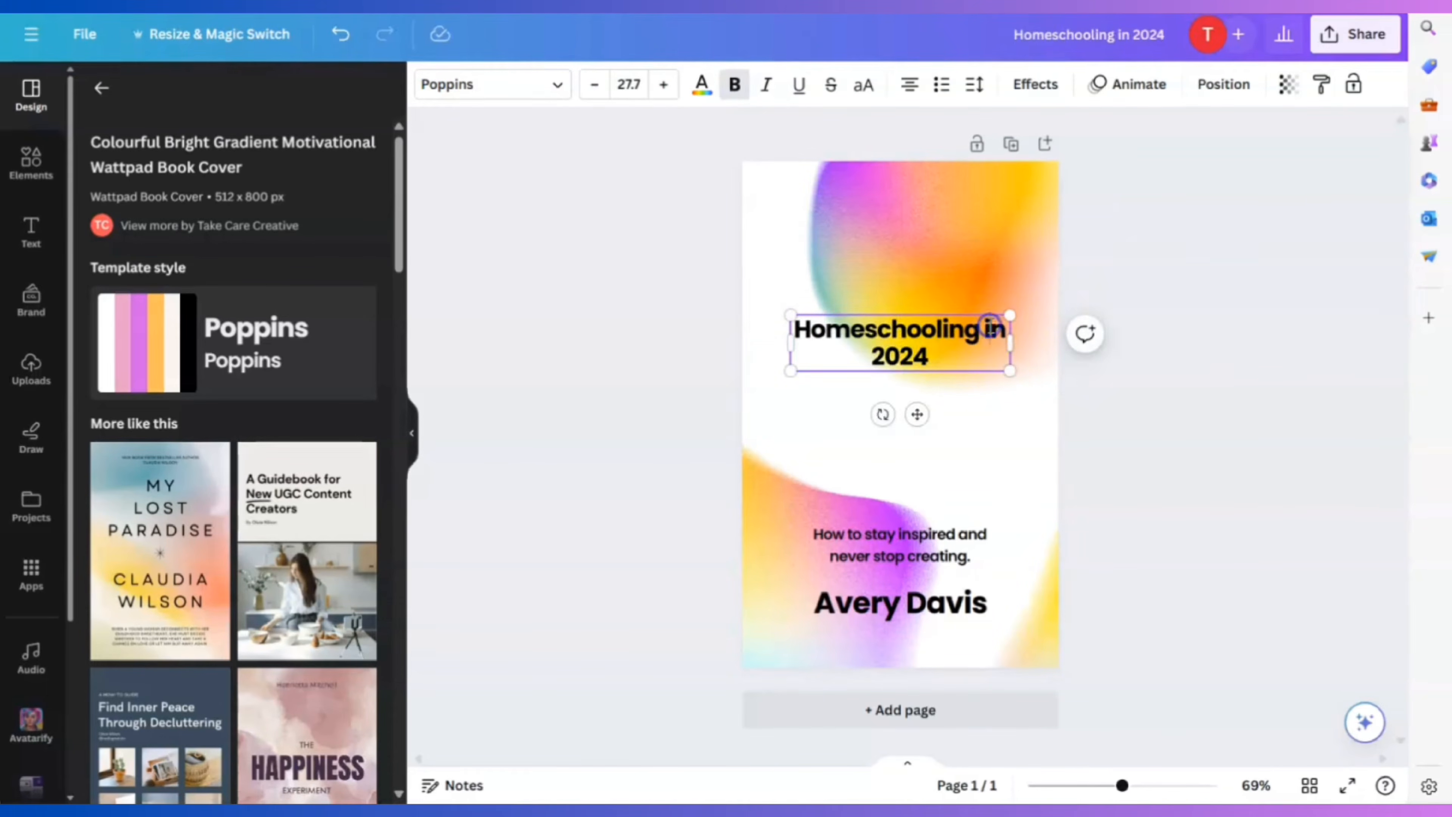
{"action": "key", "text": "Return"}
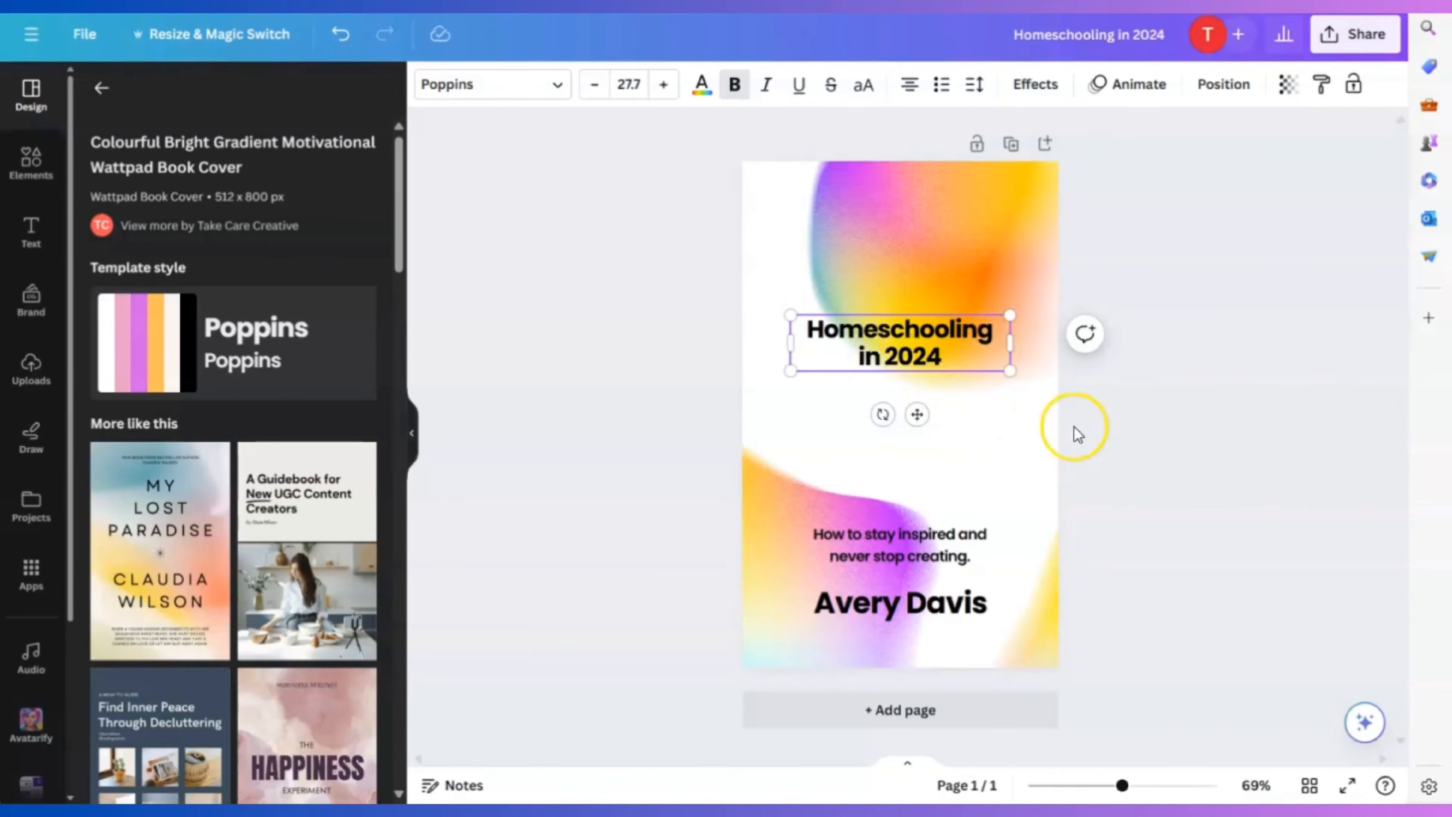
{"action": "left_click", "coordinate": [971, 606]}
Enter a new author name, set the subtitle to 'Learn how to approach the home…', and add page 2
{"action": "double_click", "coordinate": [971, 617]}
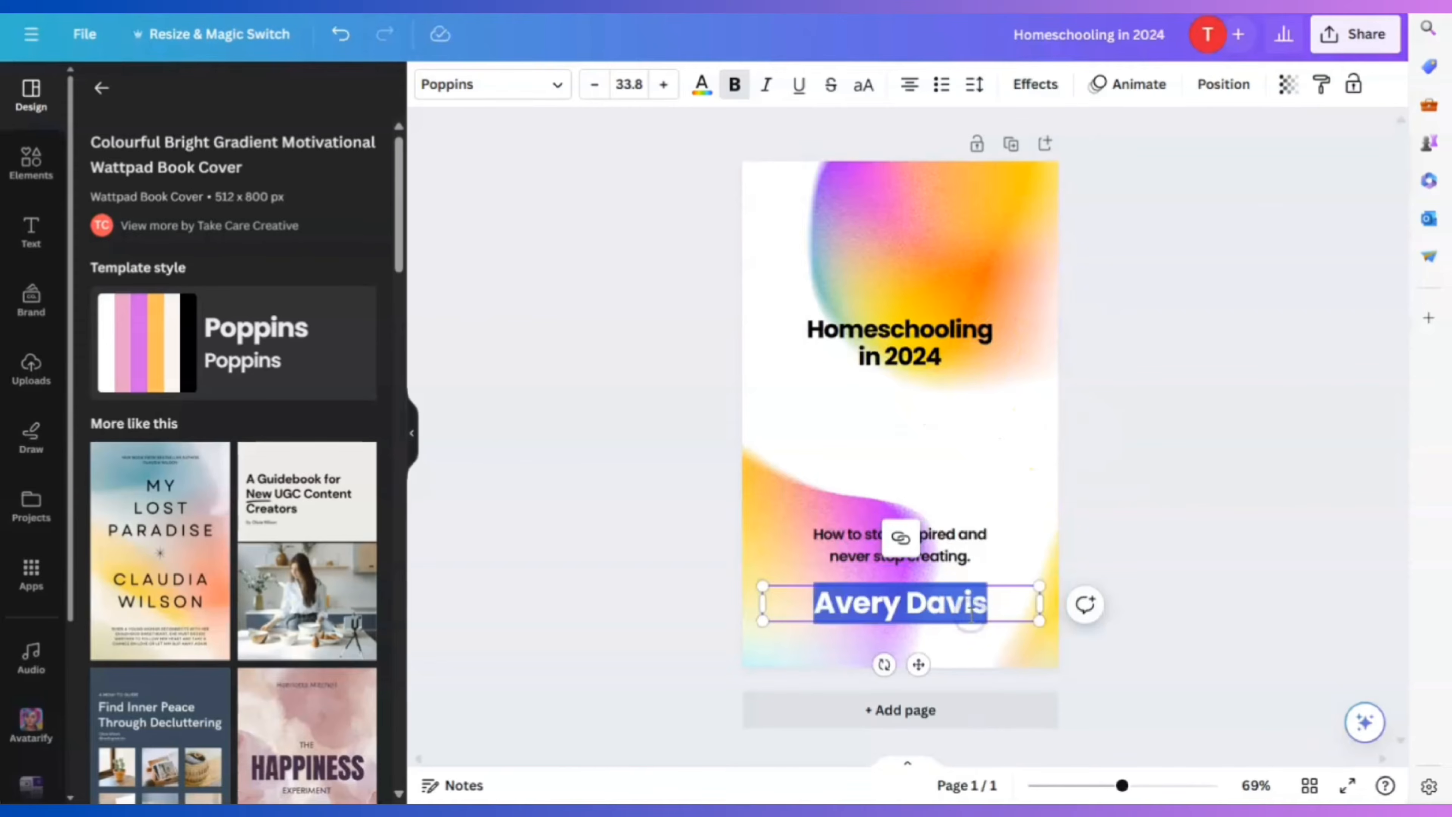
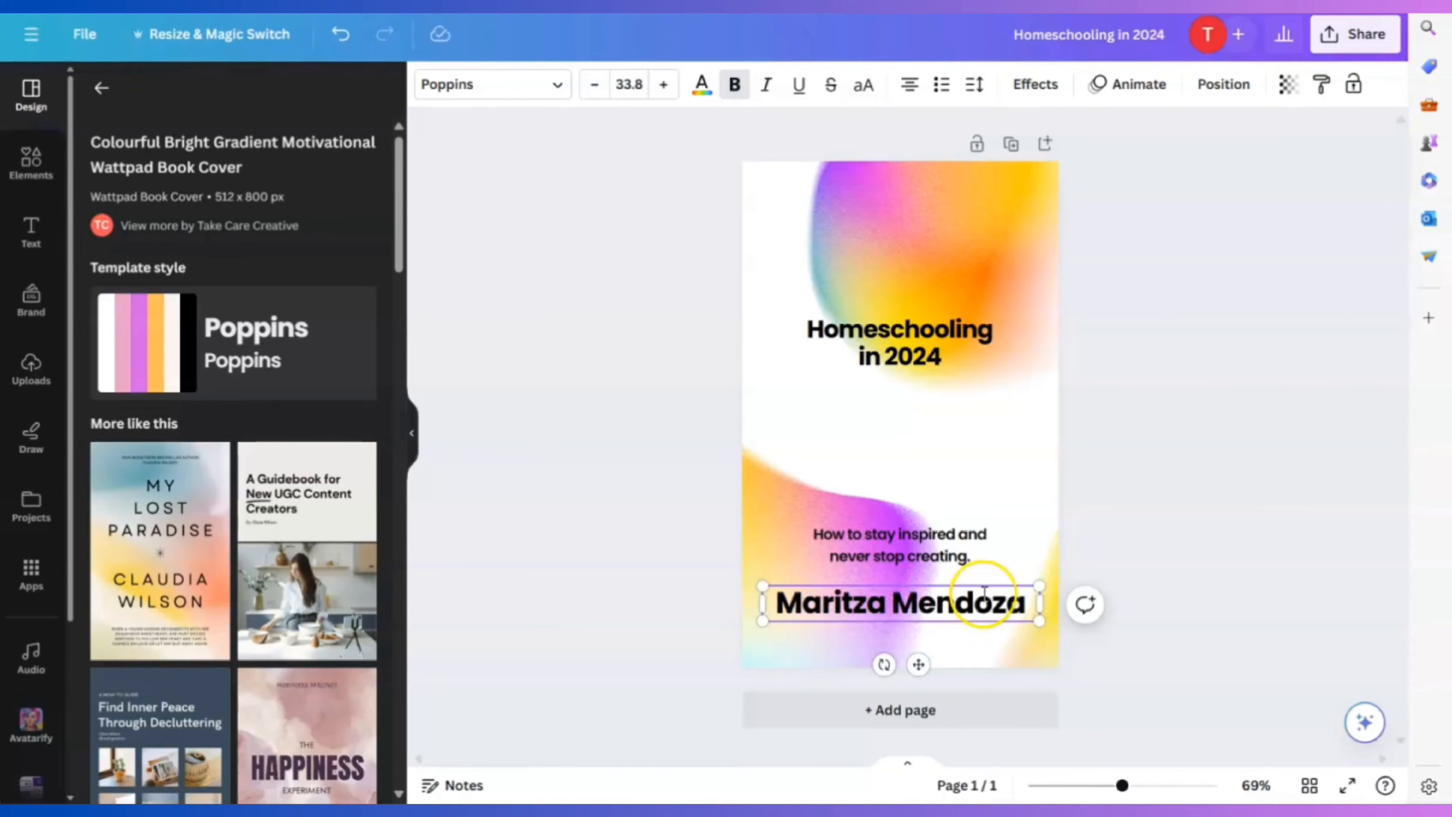
{"action": "left_click", "coordinate": [972, 547]}
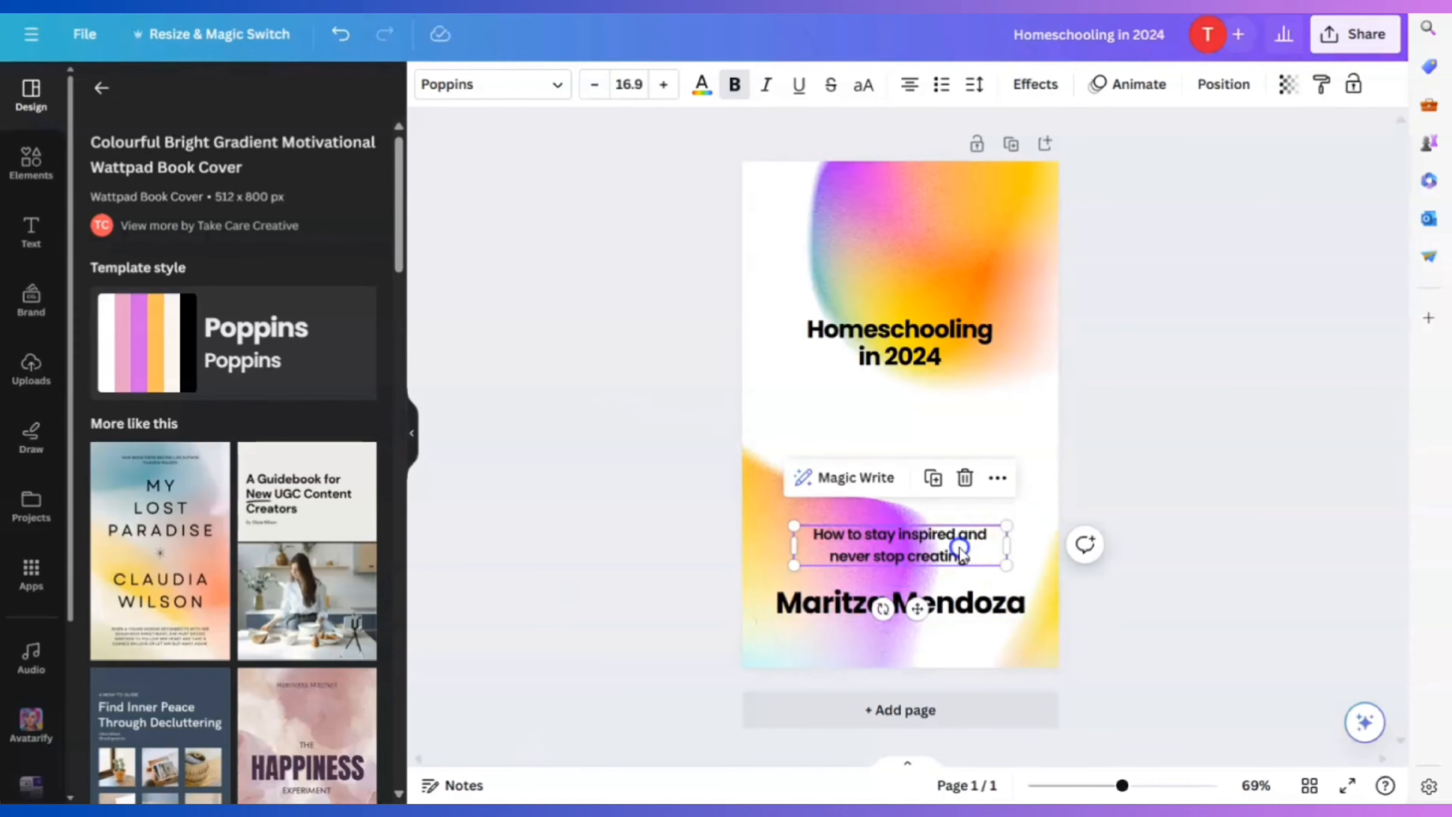
{"action": "double_click", "coordinate": [972, 562]}
{"action": "type", "text": "Learn how to approach"}
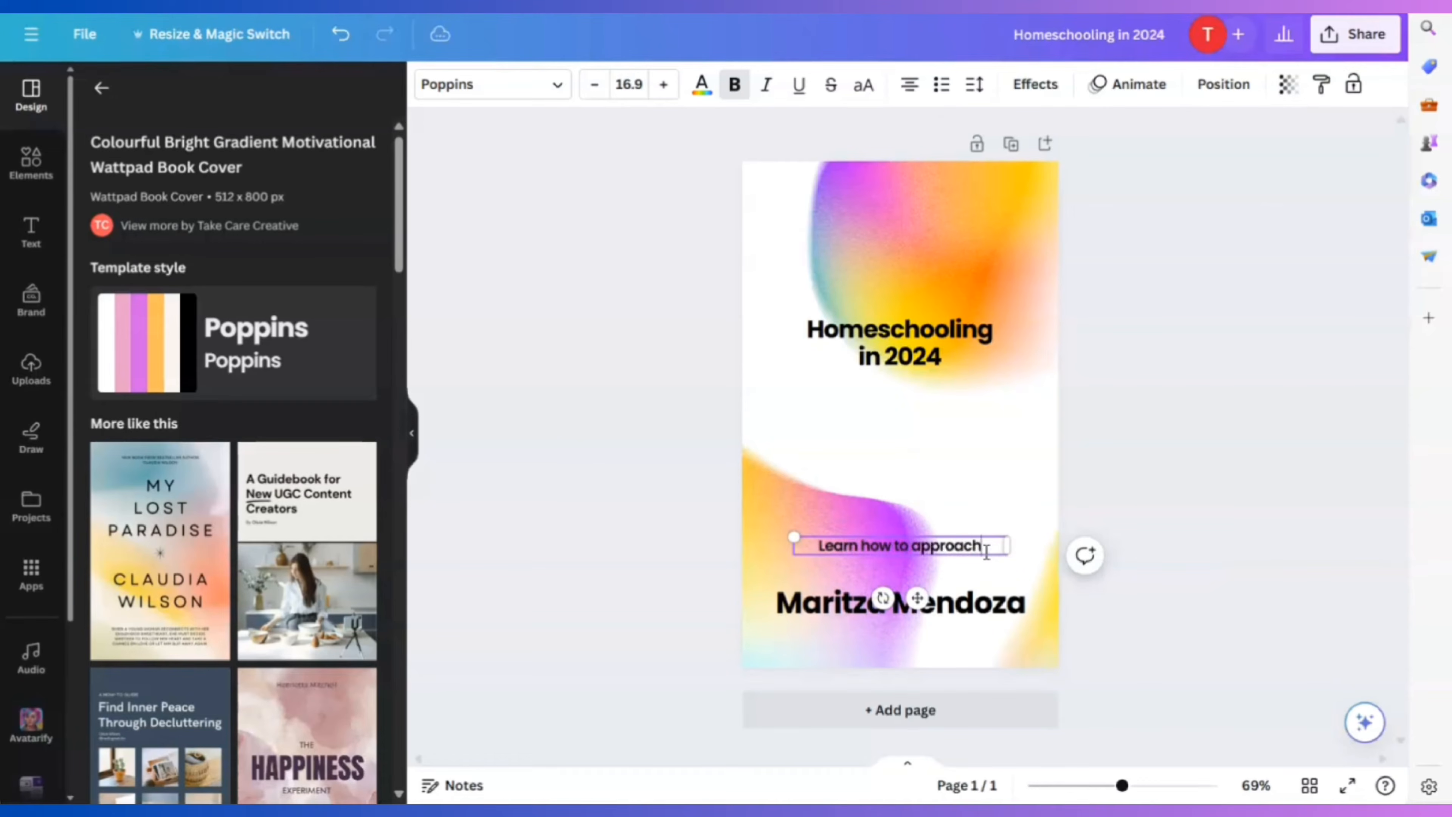
{"action": "type", "text": " the homeschool journey."}
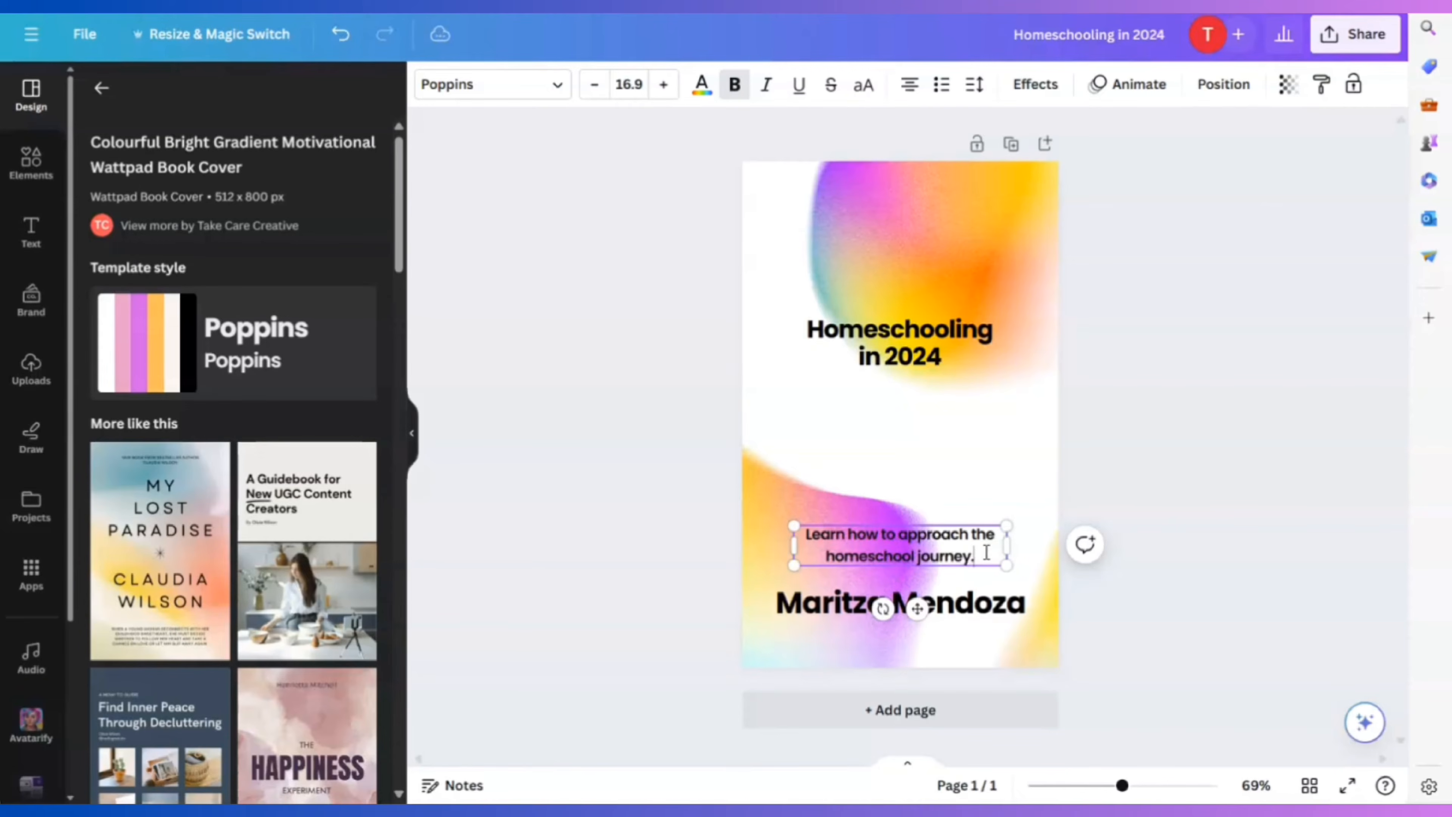
{"action": "left_click", "coordinate": [1176, 346]}
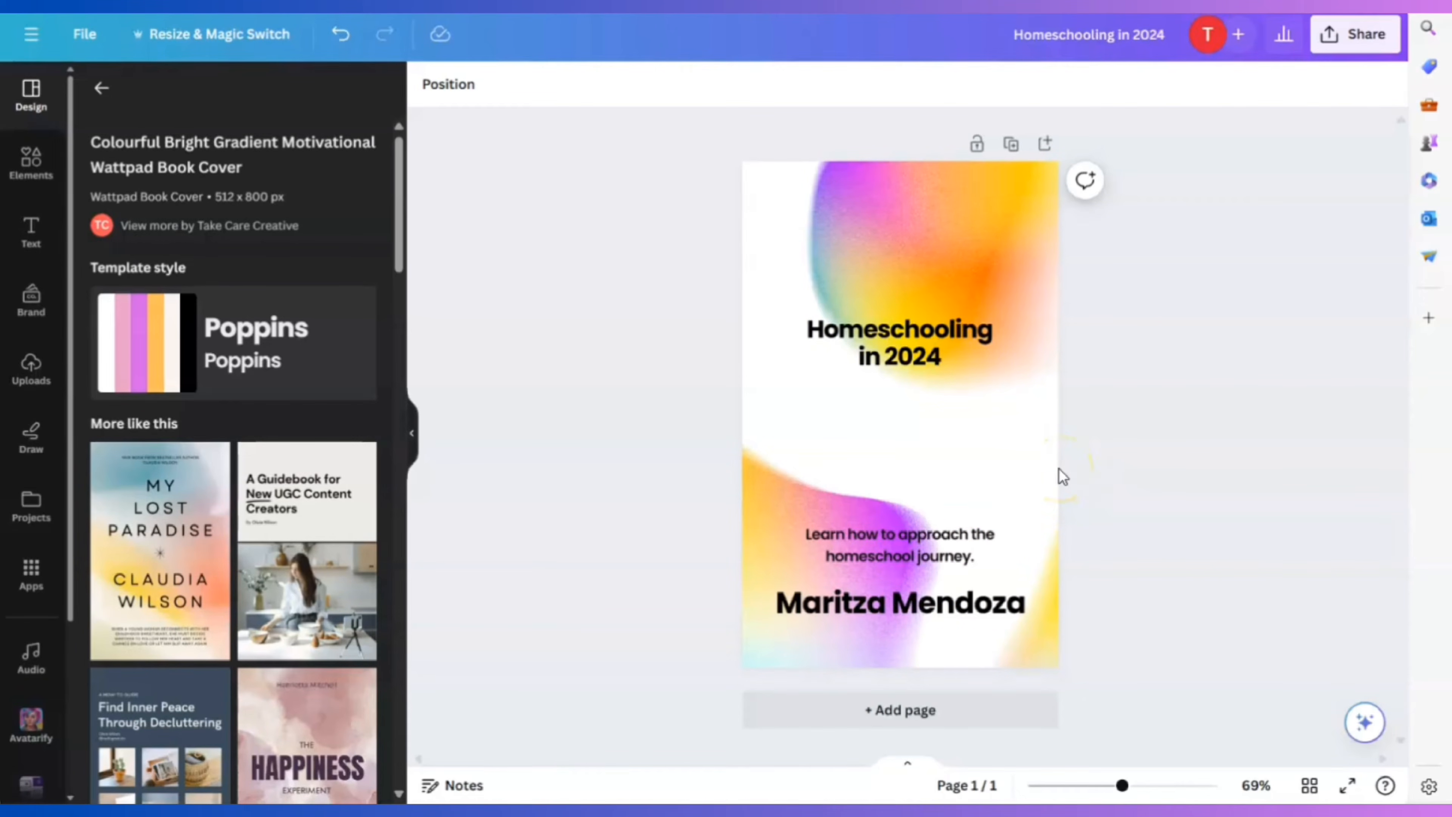
{"action": "left_click", "coordinate": [1004, 709]}
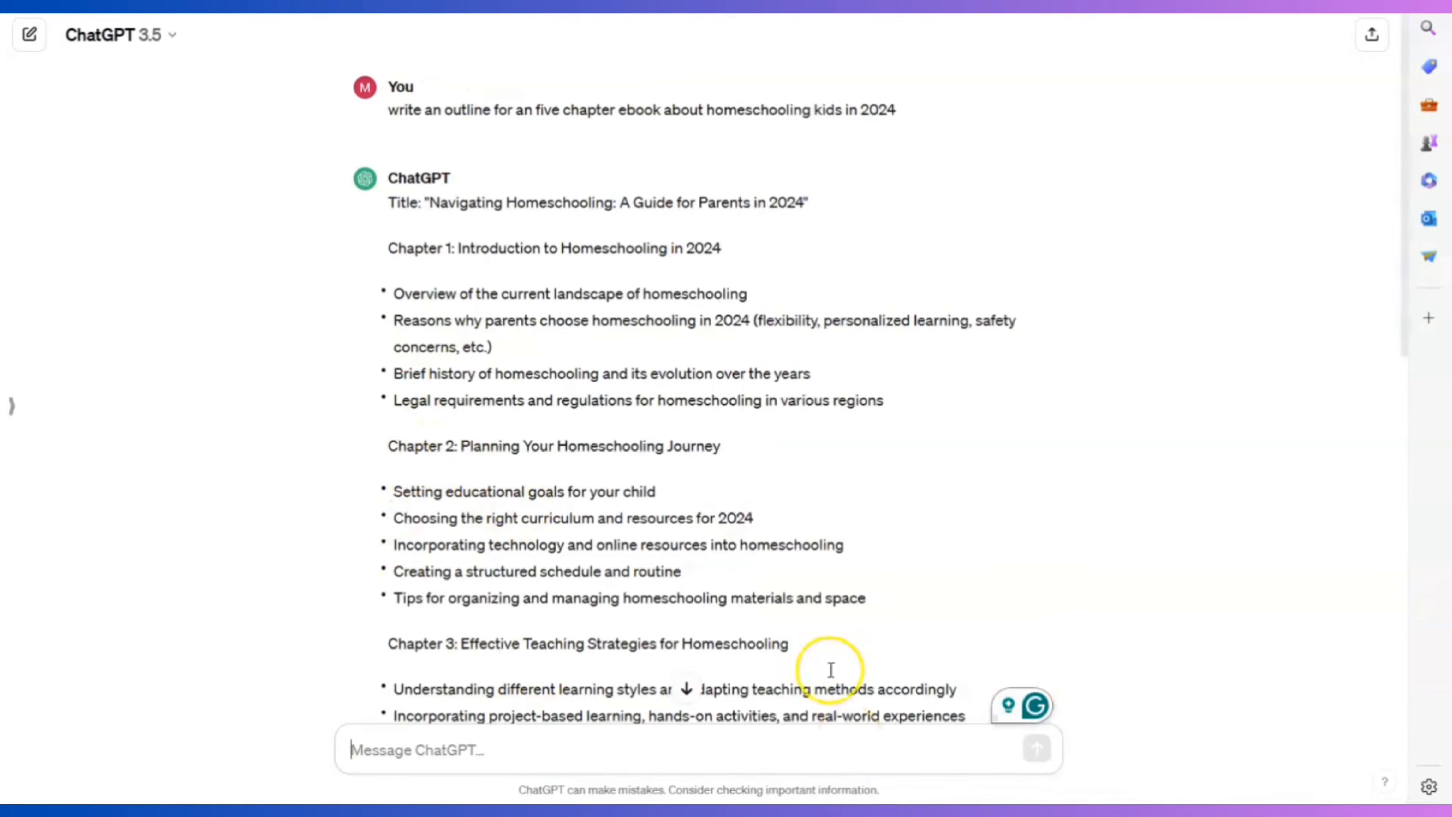
{"action": "scroll", "coordinate": [697, 600], "scroll_direction": "down", "scroll_amount": 9}
{"action": "scroll", "coordinate": [1018, 538], "scroll_direction": "up", "scroll_amount": 7}
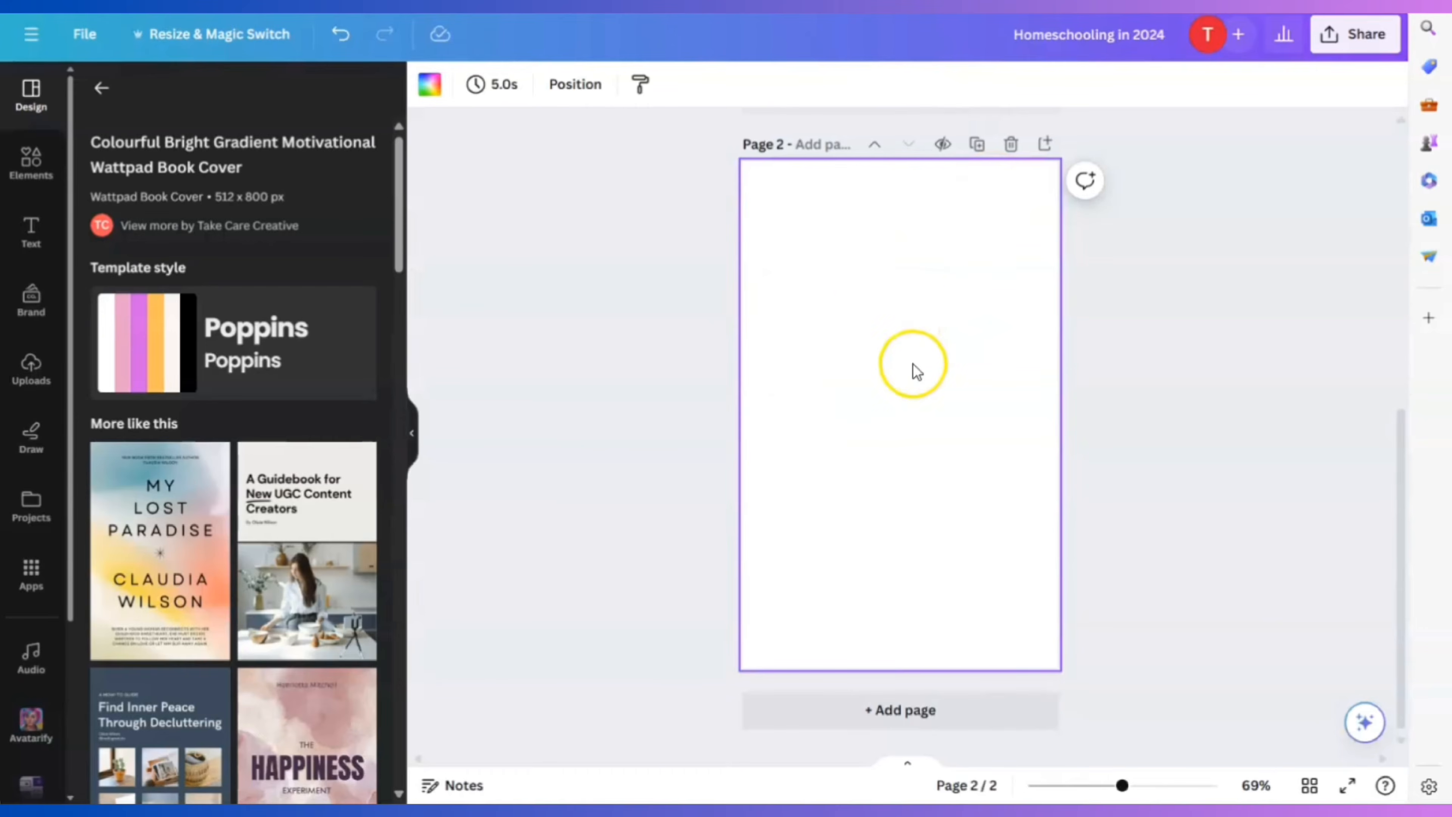
Duplicate the Homeschooling in 2024 title and move the copy onto page 2
{"action": "scroll", "coordinate": [836, 480], "scroll_direction": "up", "scroll_amount": 5}
{"action": "scroll", "coordinate": [882, 512], "scroll_direction": "down", "scroll_amount": 5}
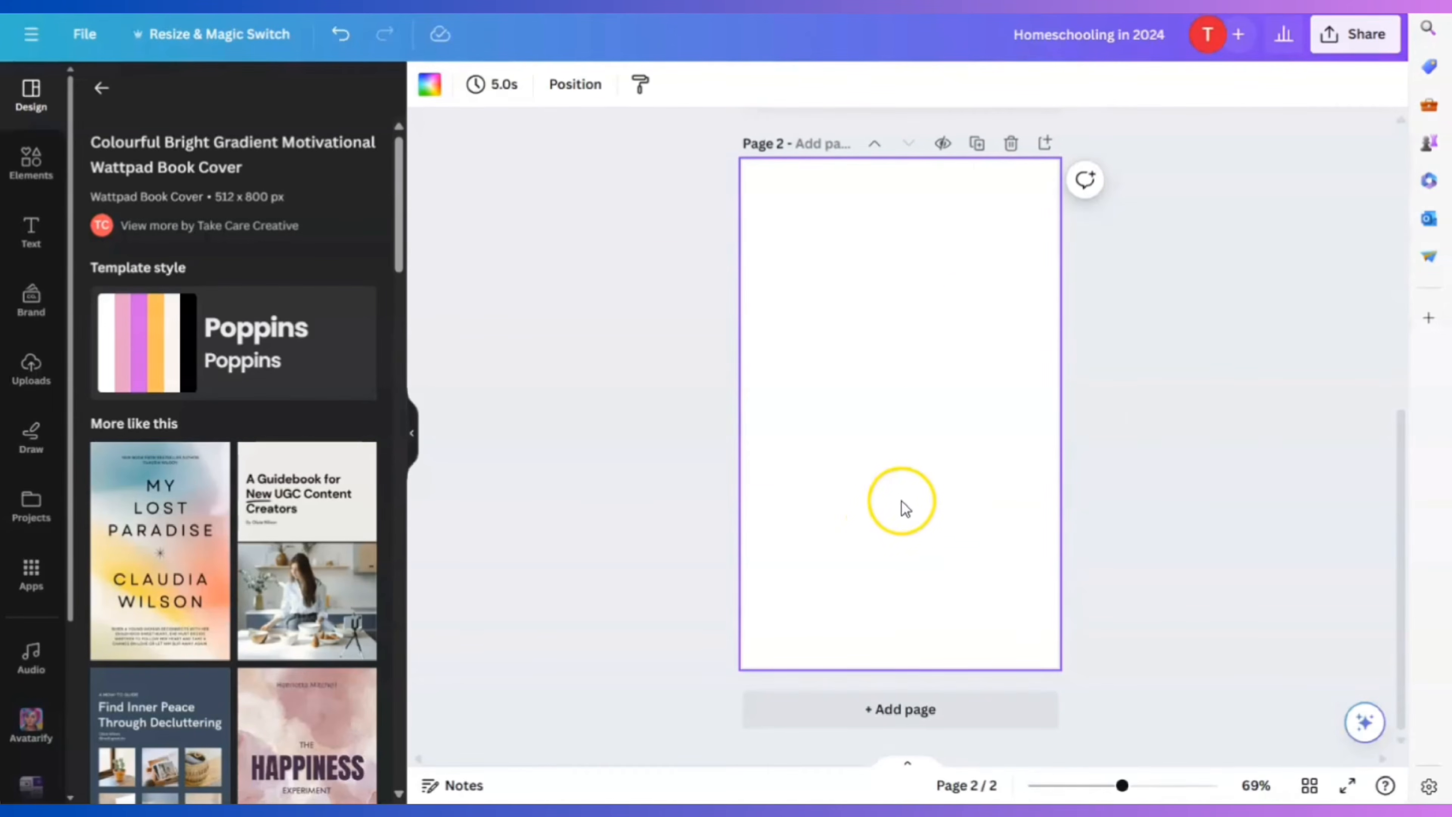
{"action": "scroll", "coordinate": [959, 517], "scroll_direction": "up", "scroll_amount": 5}
{"action": "left_click", "coordinate": [940, 212]}
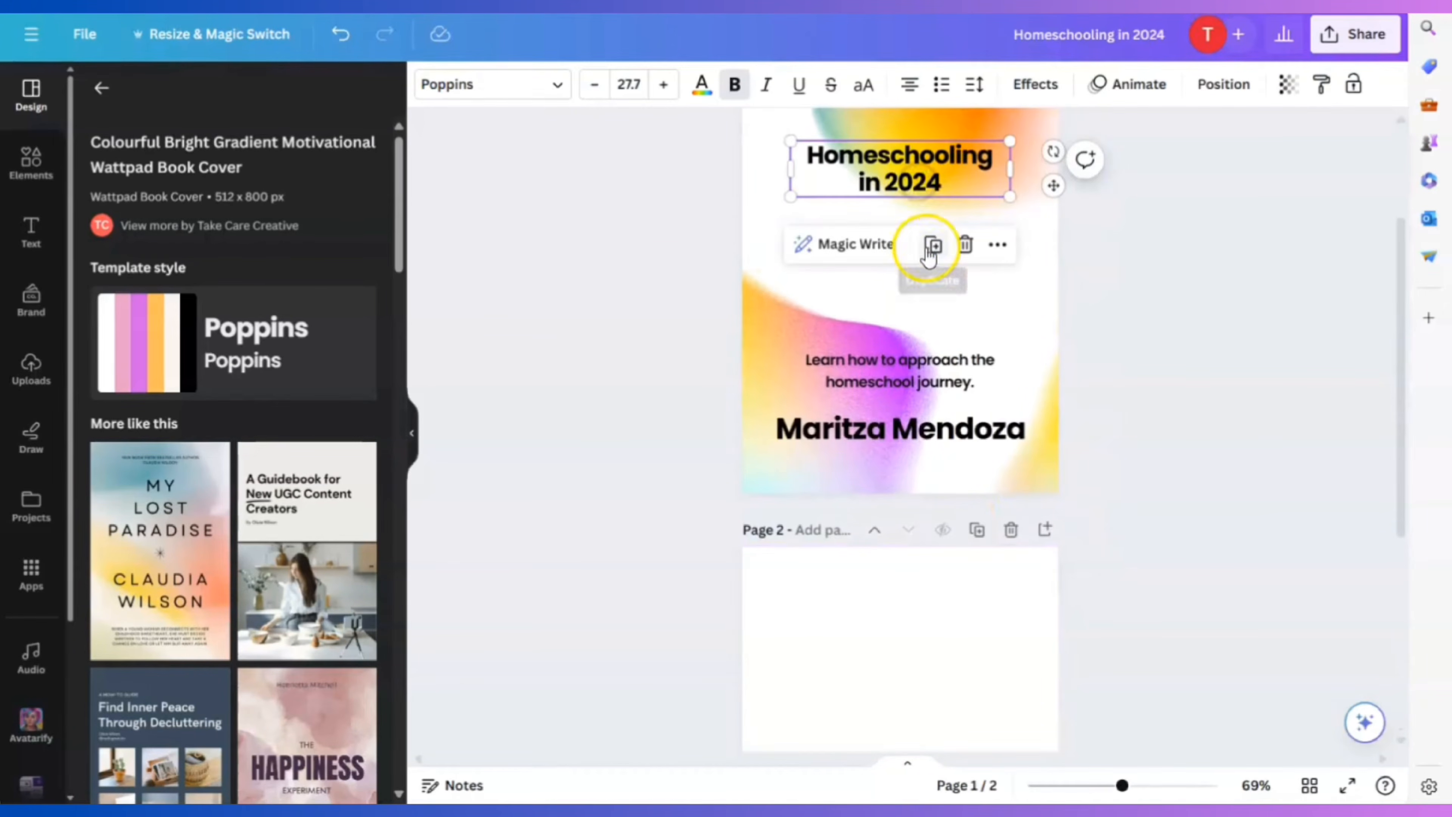
{"action": "left_click", "coordinate": [943, 255]}
{"action": "left_click_drag", "start_coordinate": [927, 201], "coordinate": [909, 538]}
{"action": "scroll", "coordinate": [894, 629], "scroll_direction": "down", "scroll_amount": 3}
{"action": "left_click", "coordinate": [936, 684]}
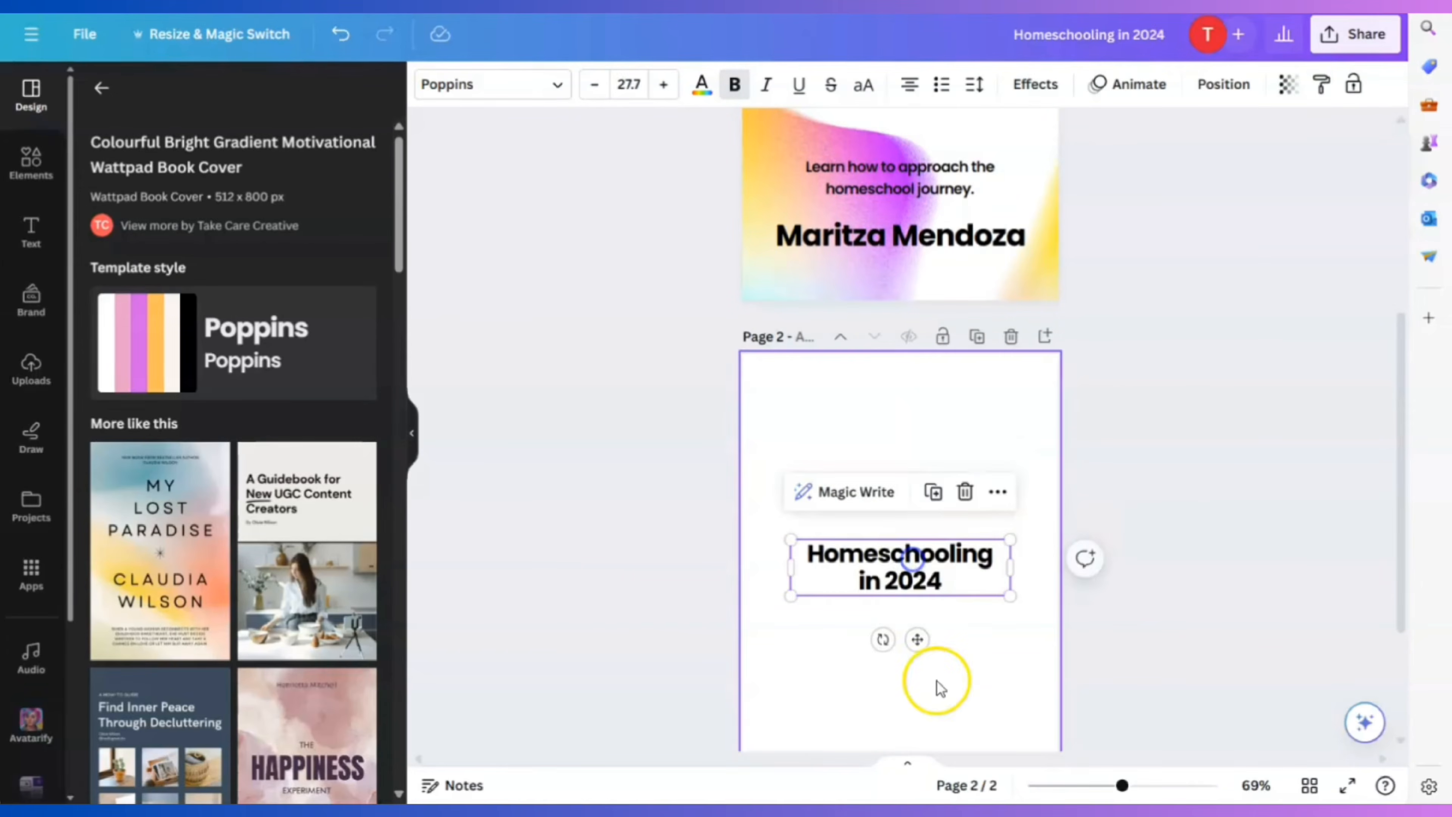
Duplicate the author name and move the copy onto page 2
{"action": "left_click", "coordinate": [908, 242]}
{"action": "left_click", "coordinate": [935, 178]}
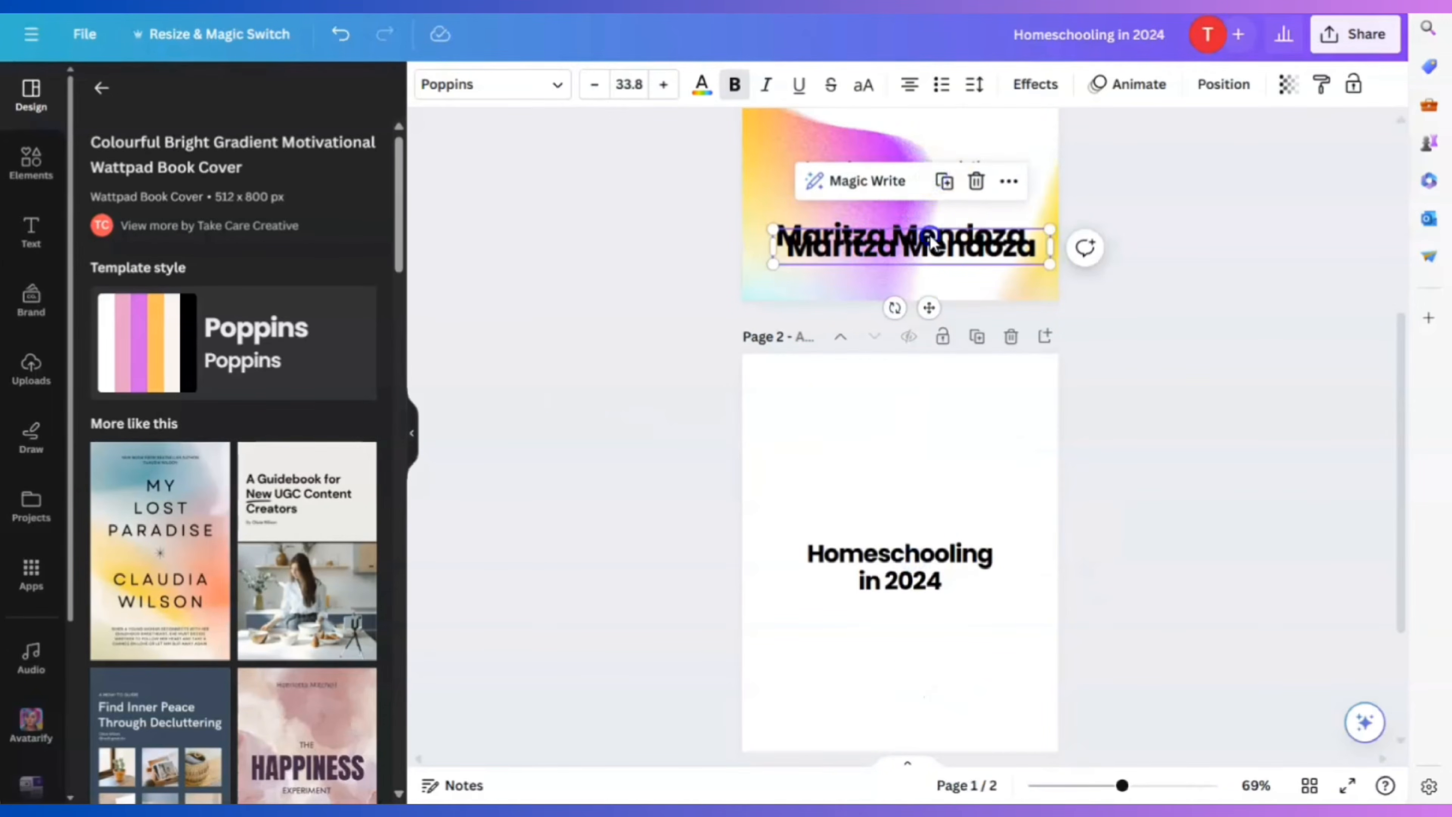
{"action": "left_click_drag", "start_coordinate": [915, 244], "coordinate": [918, 567]}
{"action": "scroll", "coordinate": [914, 603], "scroll_direction": "down", "scroll_amount": 3}
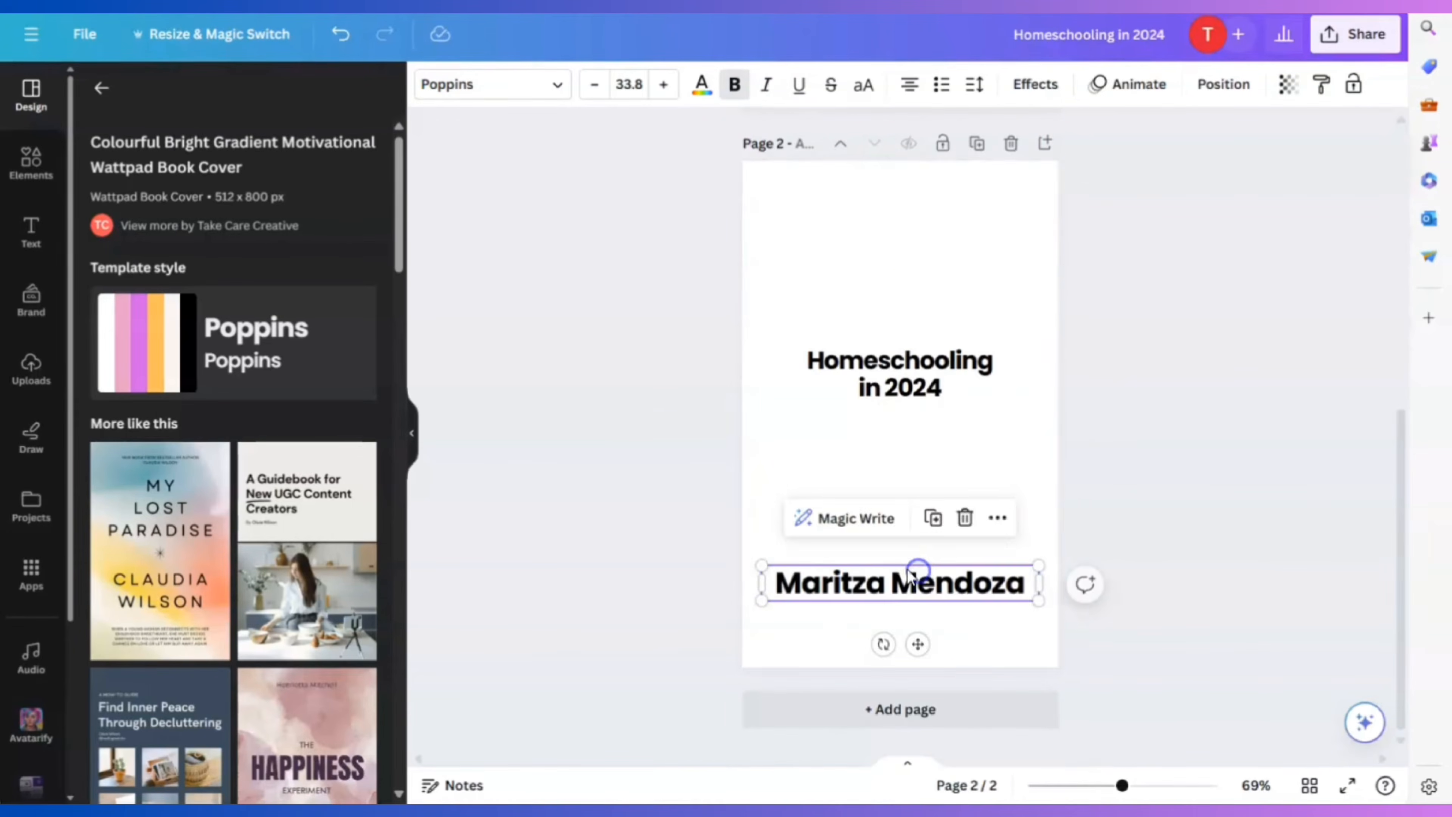
{"action": "left_click", "coordinate": [1025, 442]}
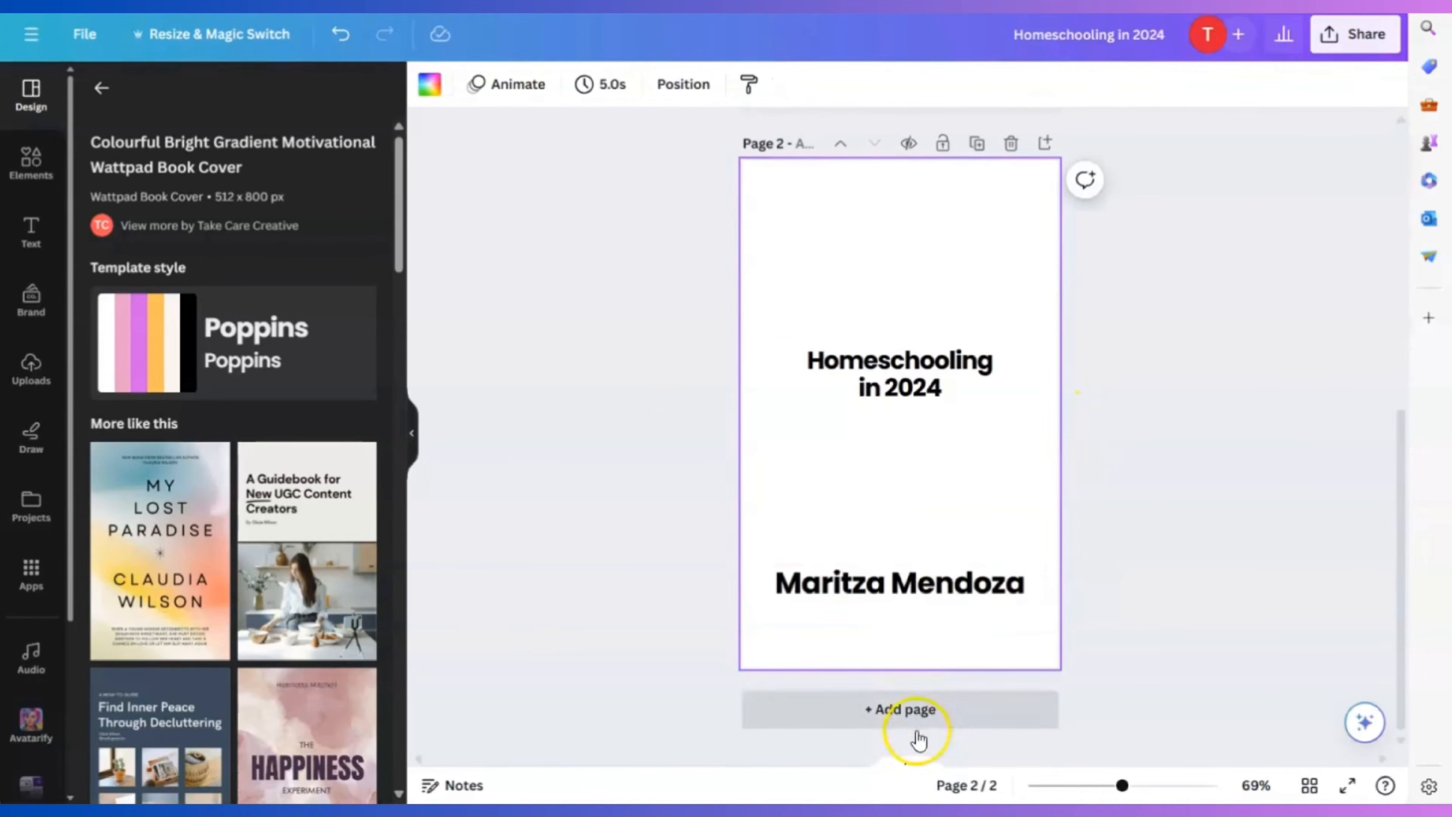
Add a blank third page after page 2
{"action": "left_click", "coordinate": [917, 715]}
{"action": "left_click", "coordinate": [910, 473]}
{"action": "left_click", "coordinate": [241, 314]}
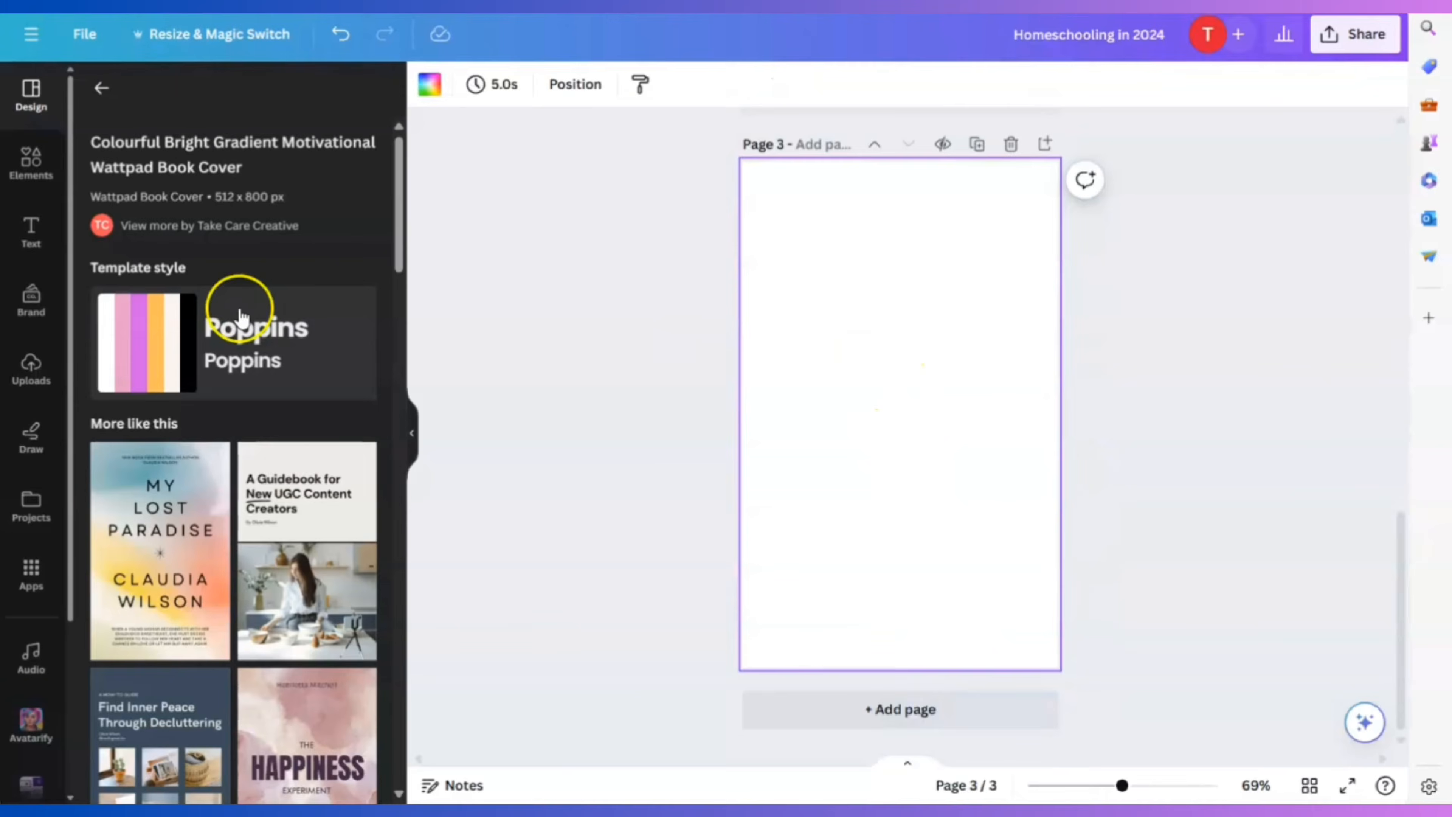
Add an 'Introduction' heading near the top of page 3 and a body text box below it
{"action": "left_click", "coordinate": [47, 196]}
{"action": "left_click", "coordinate": [29, 232]}
{"action": "left_click", "coordinate": [124, 280]}
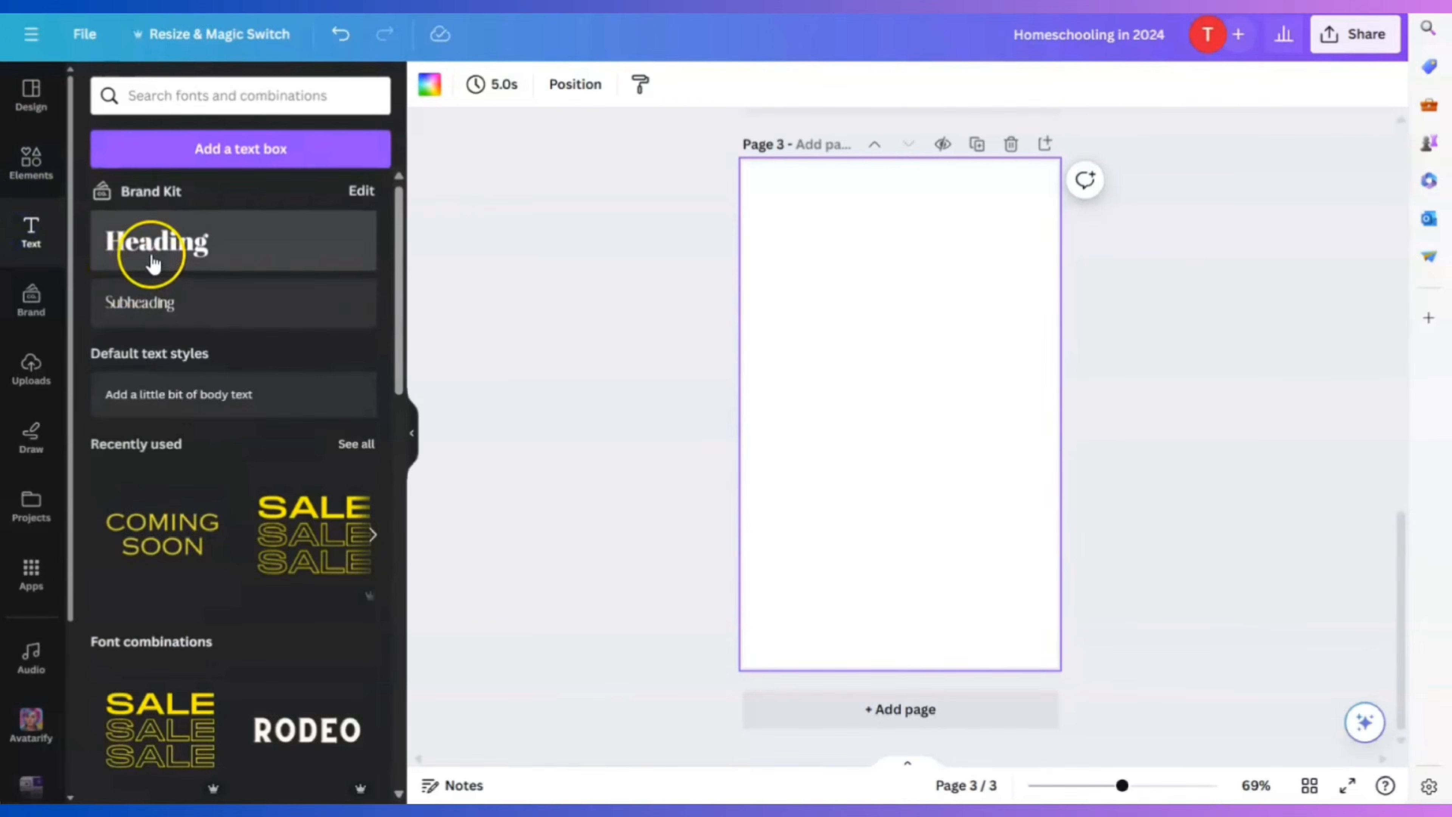
{"action": "type", "text": "Intr"}
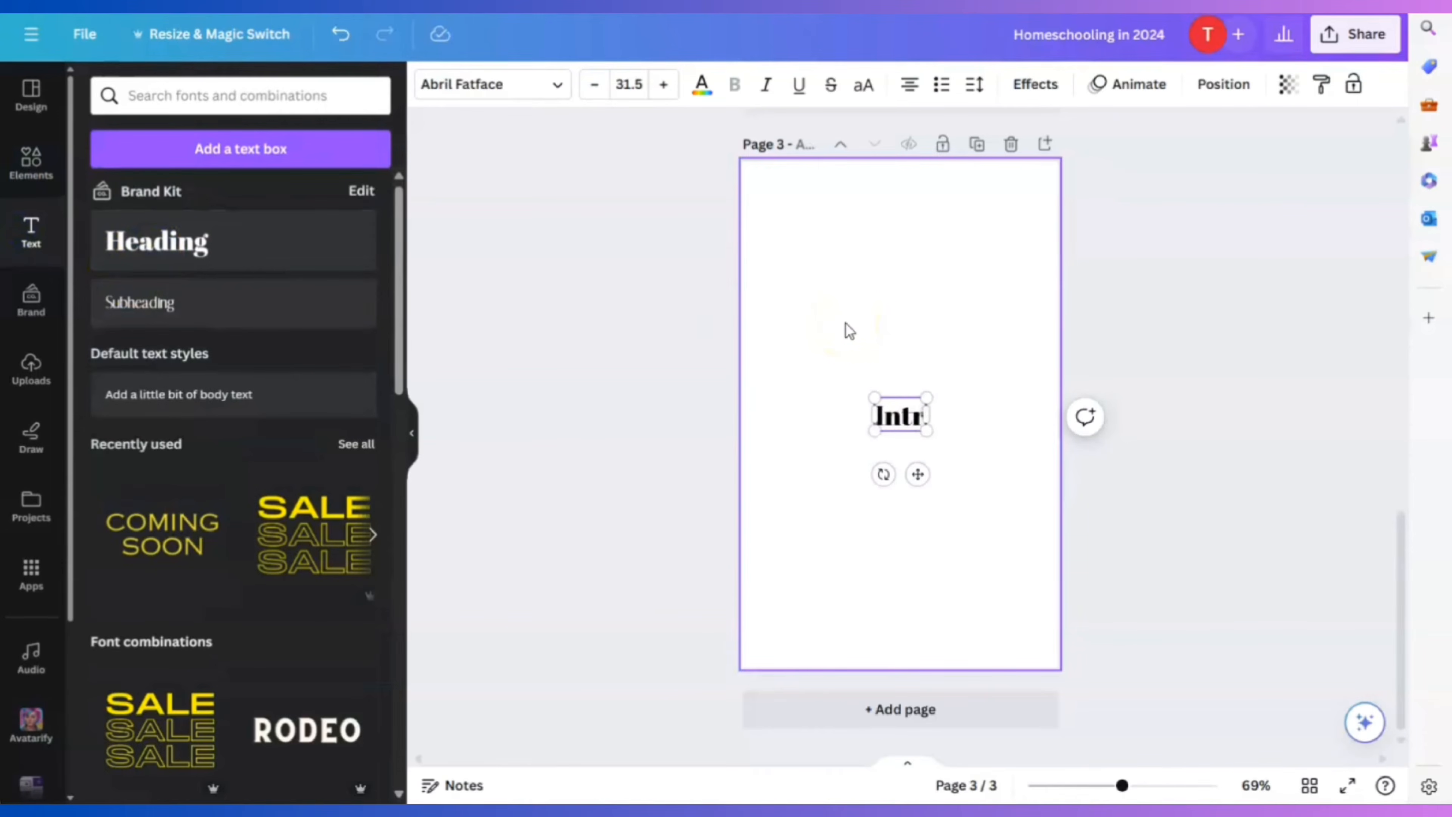
{"action": "type", "text": "oduction"}
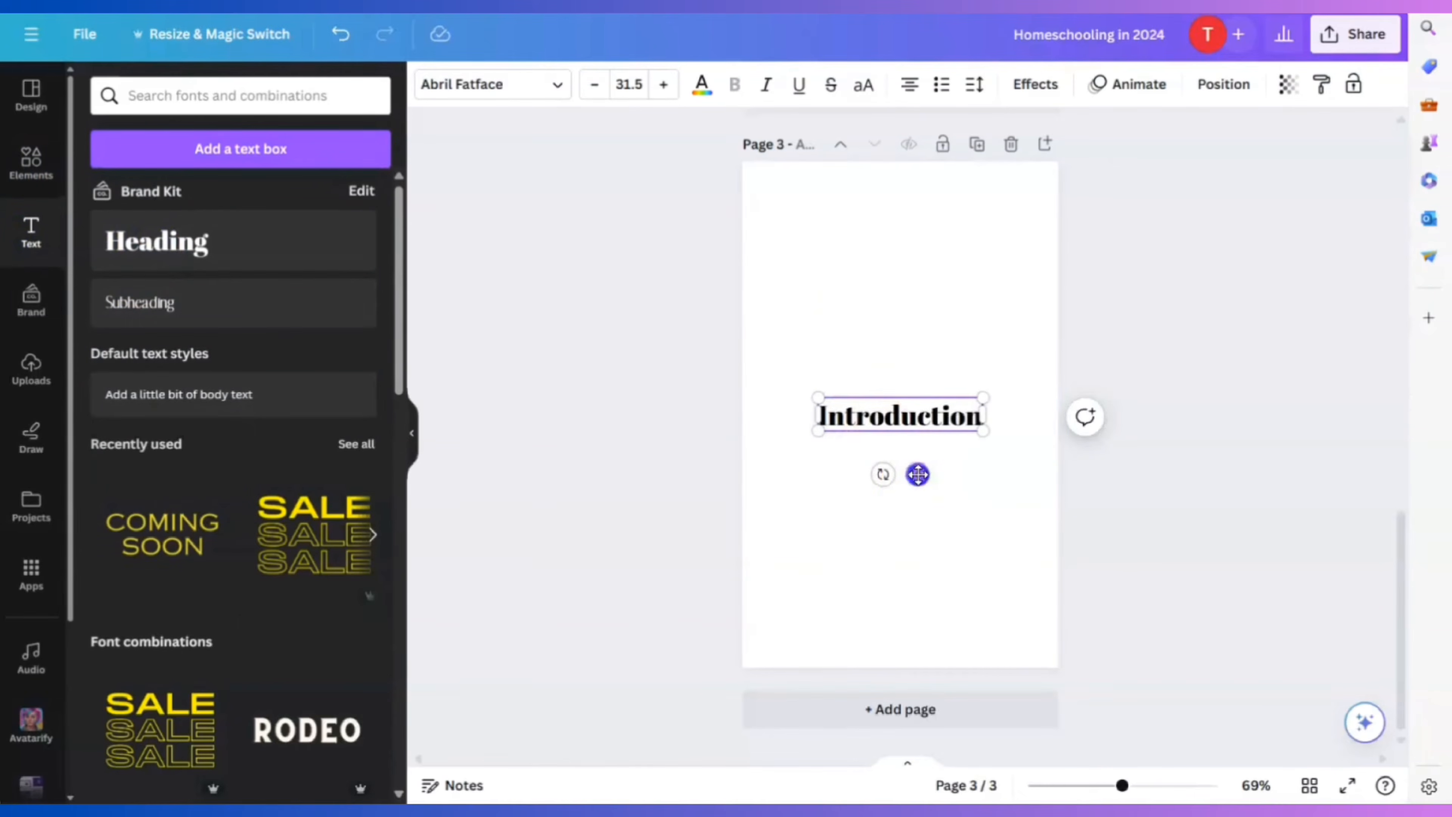
{"action": "left_click_drag", "start_coordinate": [917, 473], "coordinate": [917, 356]}
{"action": "left_click", "coordinate": [918, 404]}
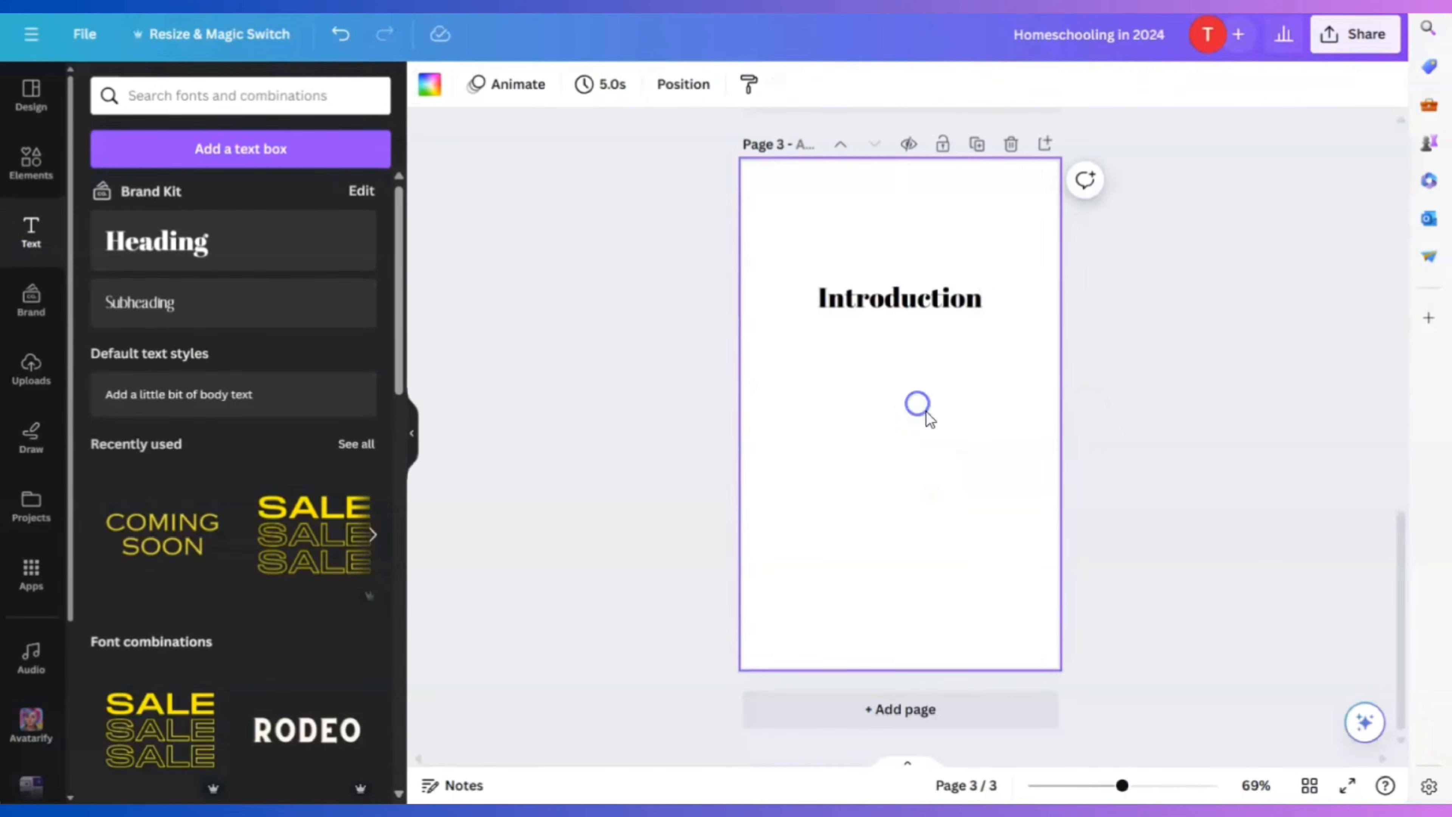
{"action": "left_click", "coordinate": [152, 394]}
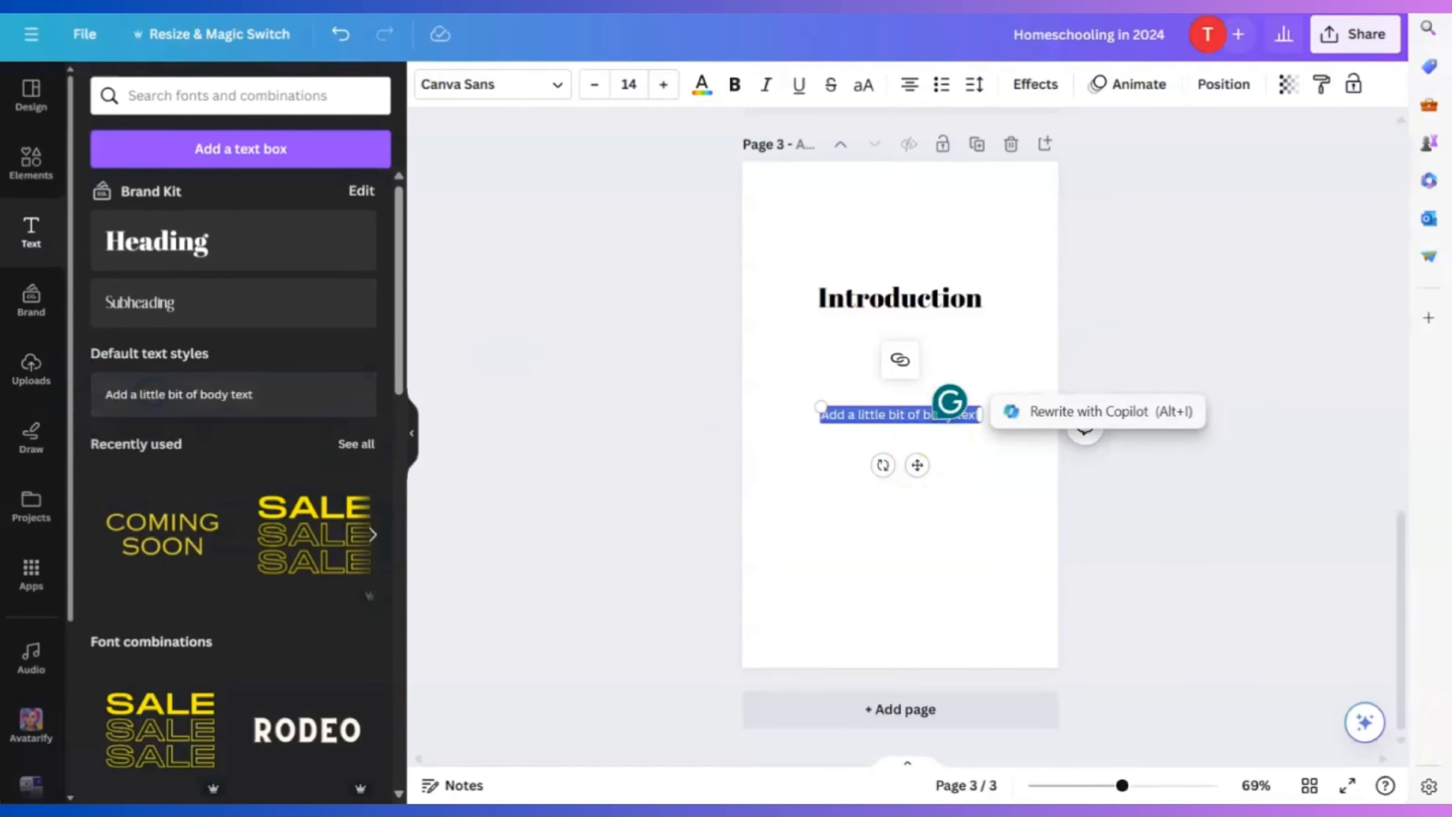
Copy ChatGPT's four Chapter 1 bullet points for the page 3 body text
{"action": "key", "text": "ctrl+Tab"}
{"action": "left_click", "coordinate": [500, 196]}
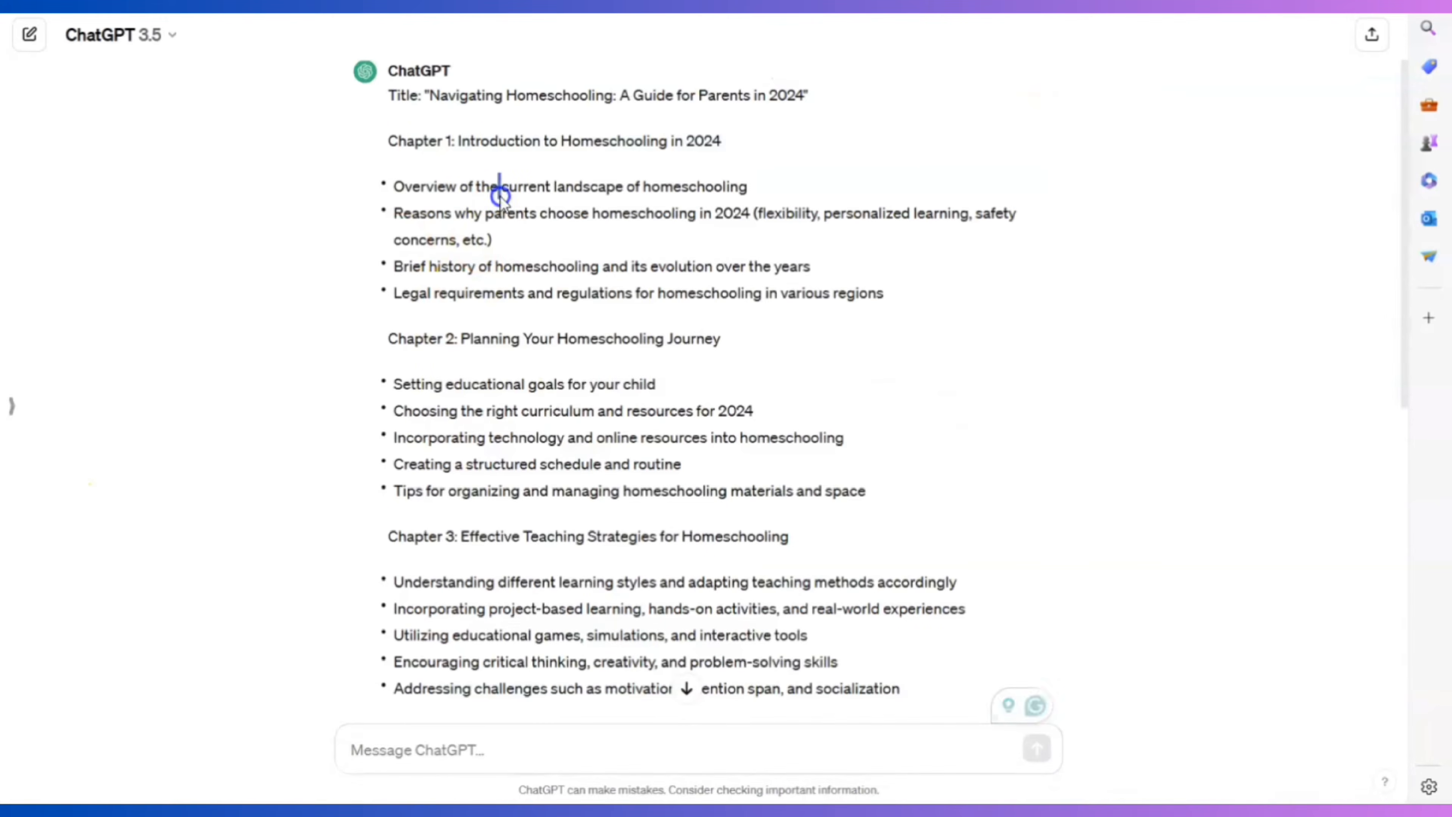
{"action": "left_click_drag", "start_coordinate": [396, 187], "coordinate": [907, 307]}
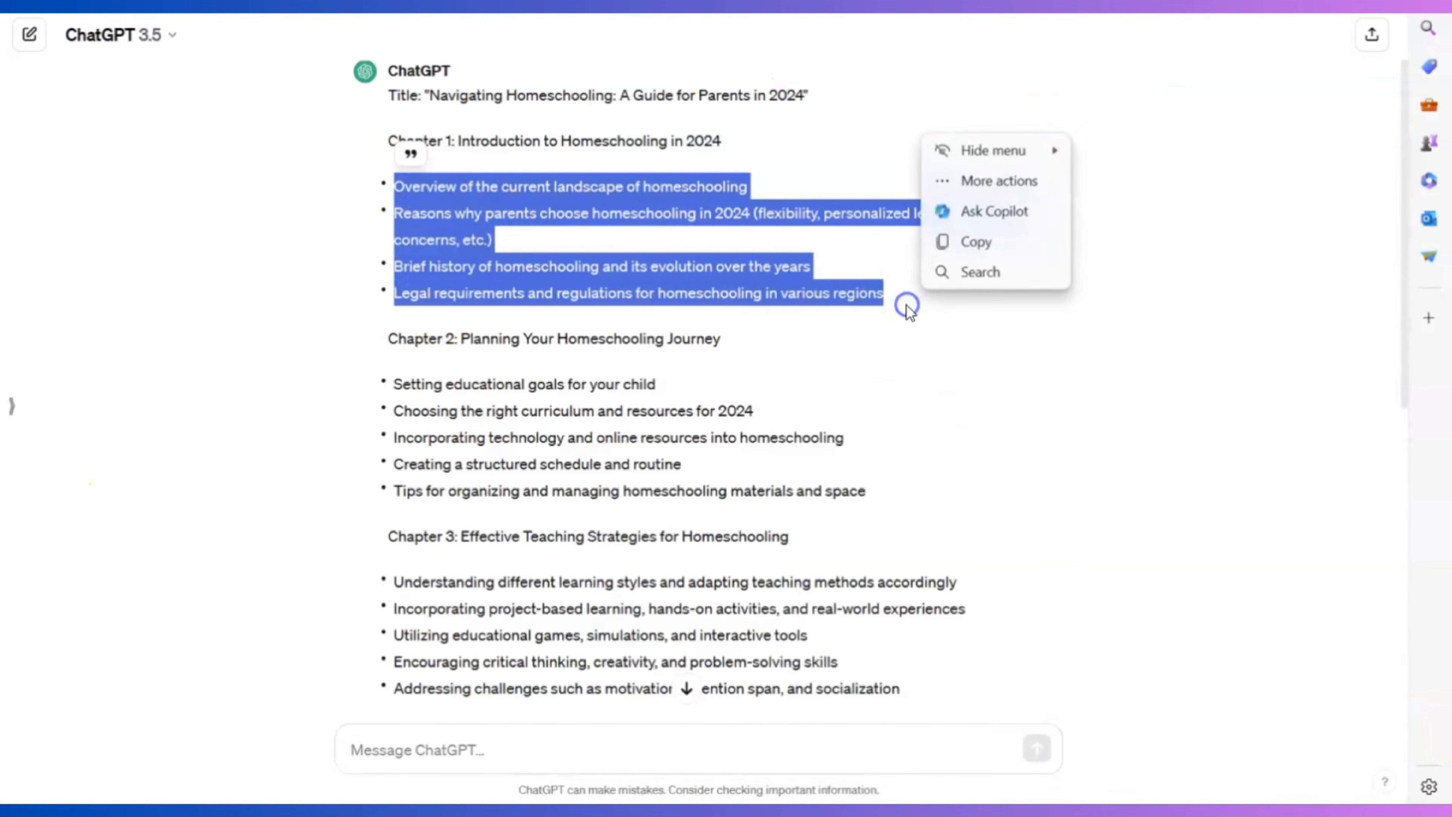
{"action": "key", "text": "ctrl+c"}
{"action": "key", "text": "ctrl+Tab"}
{"action": "double_click", "coordinate": [829, 413]}
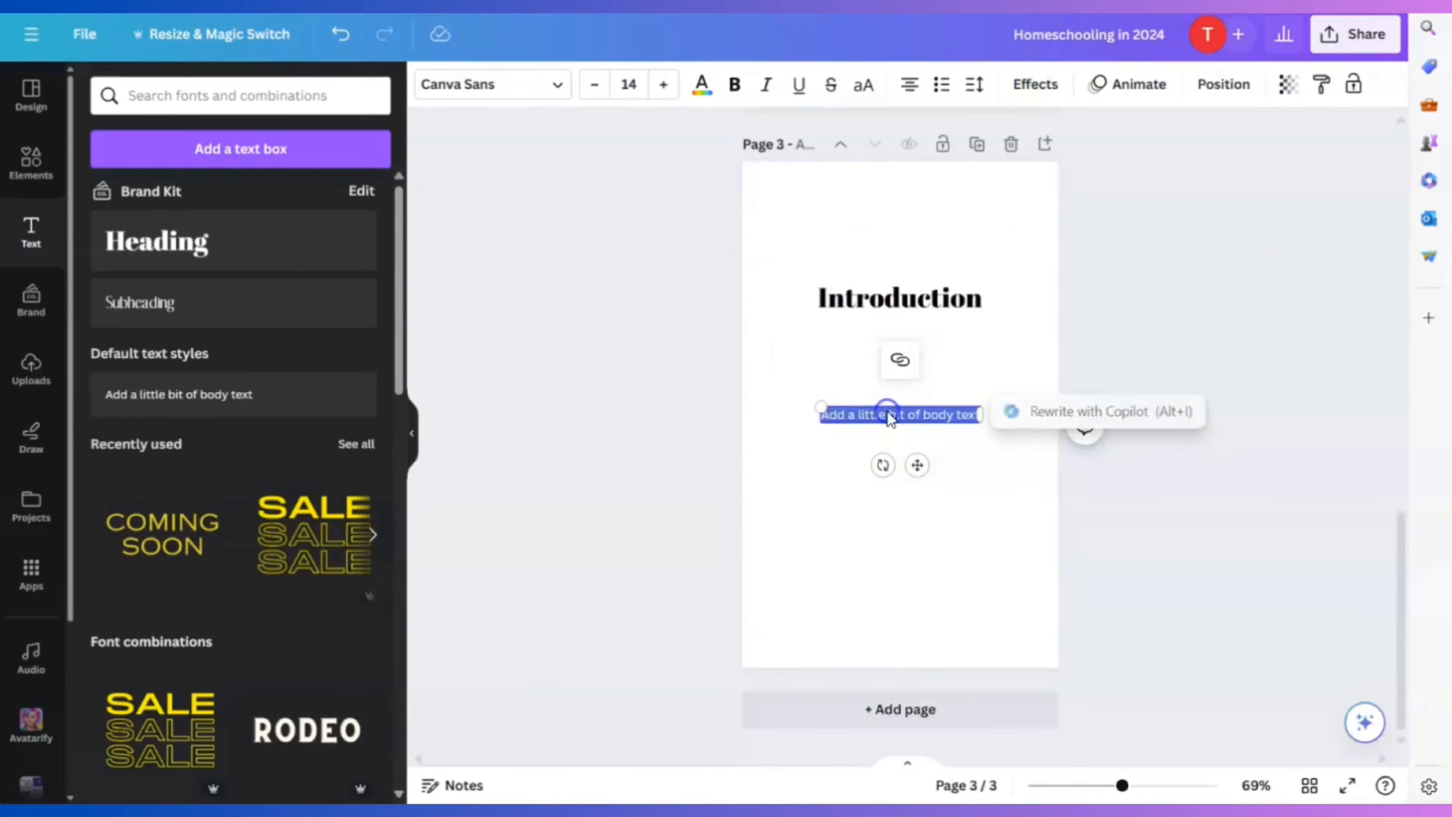
Paste the Chapter 1 points into the body text, without list formatting and left-aligned
{"action": "key", "text": "ctrl+v"}
{"action": "key", "text": "ctrl+a"}
{"action": "left_click", "coordinate": [940, 84]}
{"action": "left_click", "coordinate": [941, 84]}
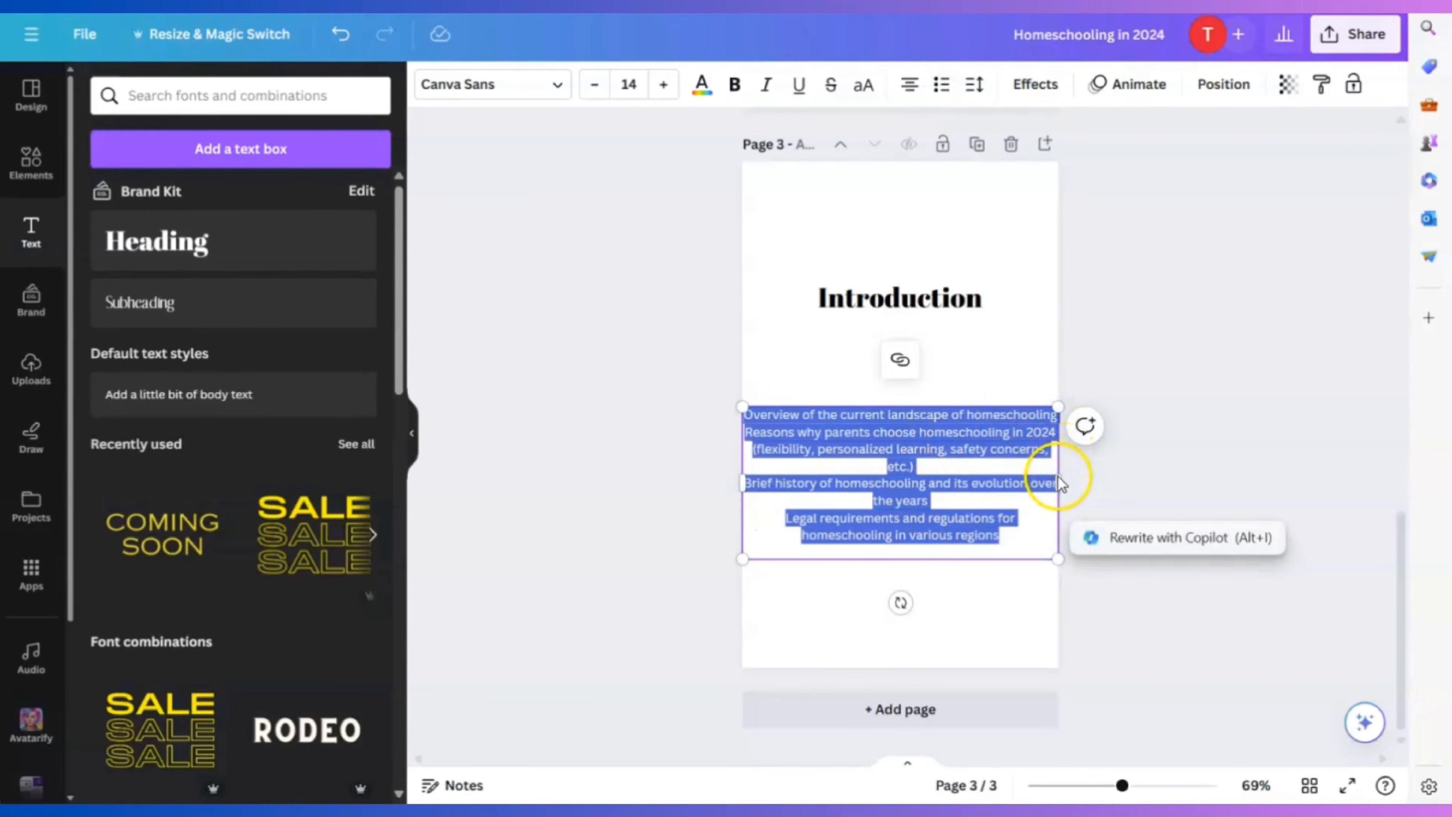
{"action": "mouse_move", "coordinate": [1058, 486]}
{"action": "left_mouse_down"}
{"action": "mouse_move", "coordinate": [1007, 493]}
{"action": "mouse_move", "coordinate": [1055, 491]}
{"action": "left_mouse_up"}
{"action": "left_click", "coordinate": [909, 84]}
{"action": "left_click", "coordinate": [982, 502]}
Fit the text box beneath the Introduction heading and add a blank page 4
{"action": "left_click_drag", "start_coordinate": [805, 425], "coordinate": [824, 374]}
{"action": "left_click_drag", "start_coordinate": [1069, 438], "coordinate": [1017, 438]}
{"action": "left_click_drag", "start_coordinate": [803, 416], "coordinate": [817, 418]}
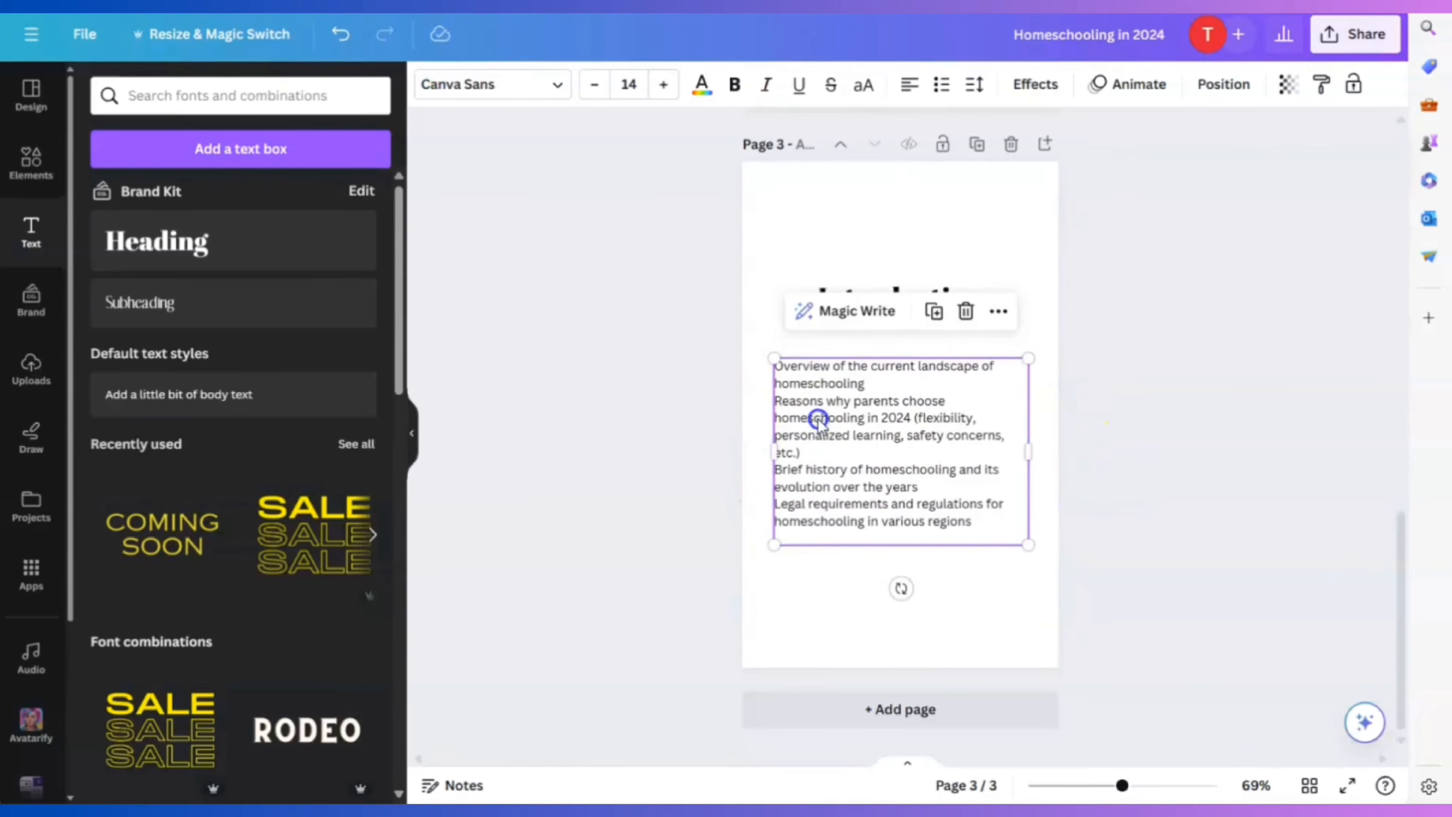
{"action": "left_click", "coordinate": [1180, 550]}
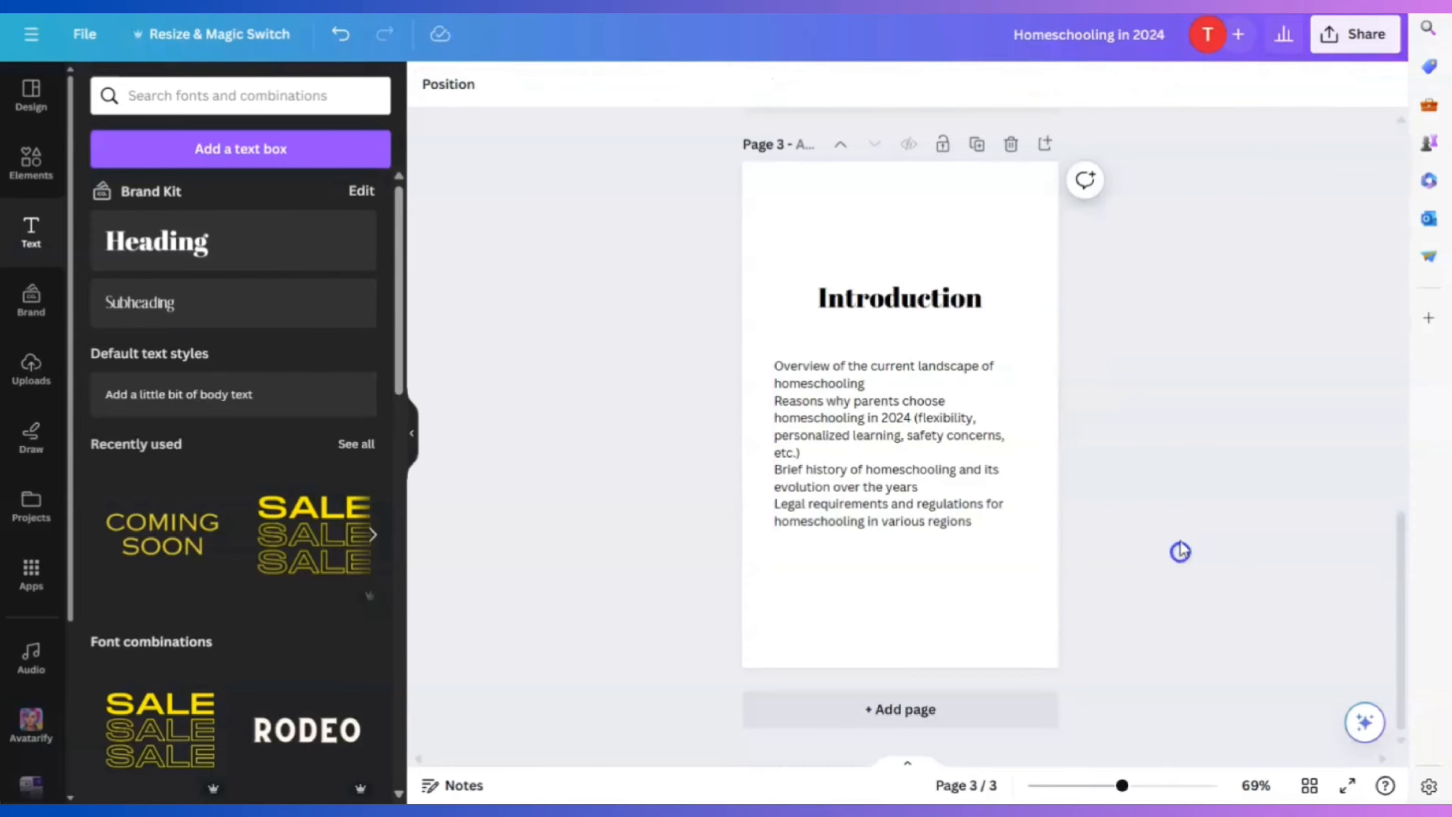
{"action": "left_click", "coordinate": [914, 707]}
Add a heading to page 4 reading 'Chapter I', correcting the typo
{"action": "left_click", "coordinate": [186, 245]}
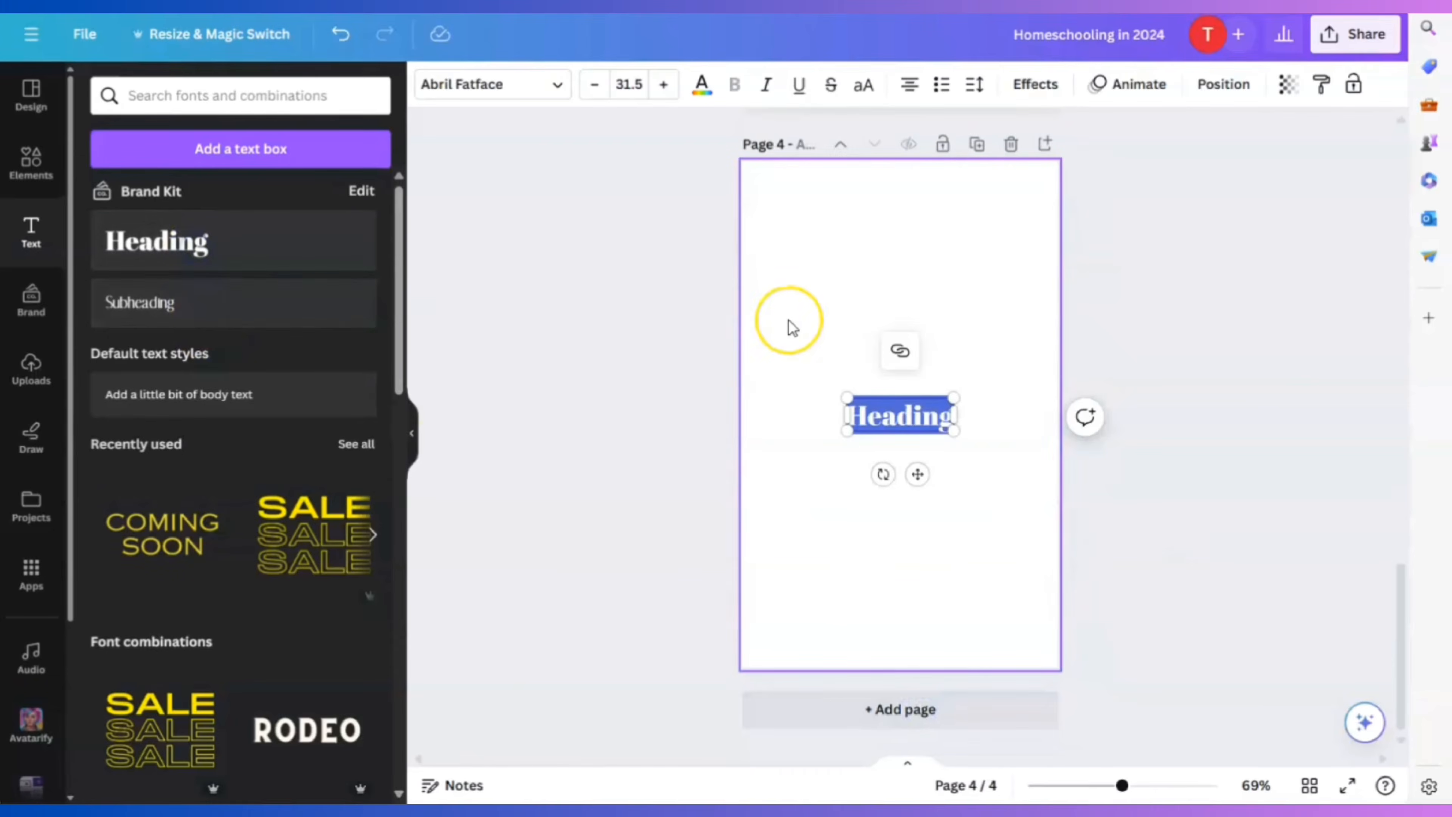
{"action": "type", "text": "Chat"}
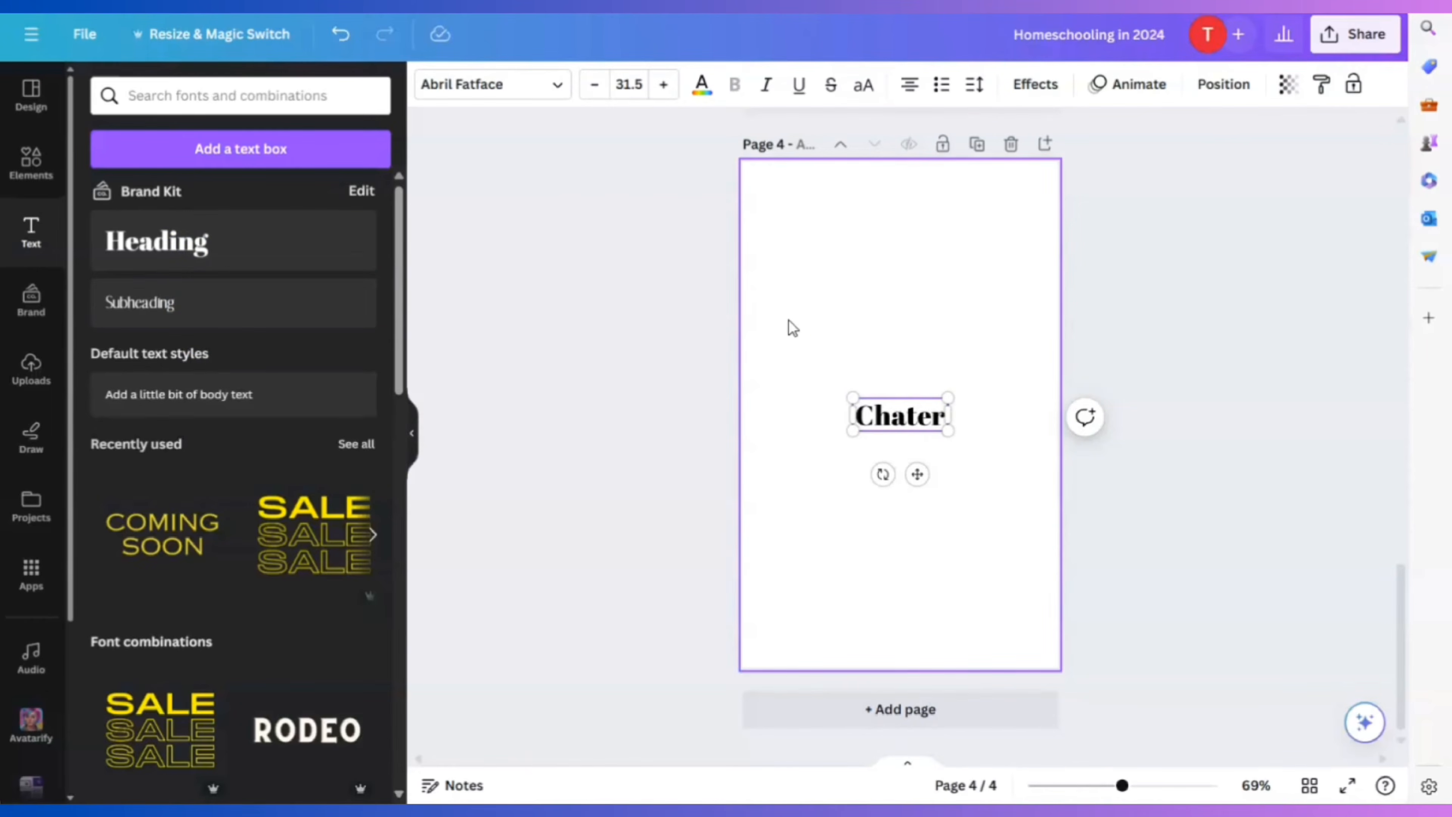
{"action": "type", "text": "er"}
{"action": "key", "text": "BackSpace"}
{"action": "key", "text": "BackSpace"}
{"action": "type", "text": "er I"}
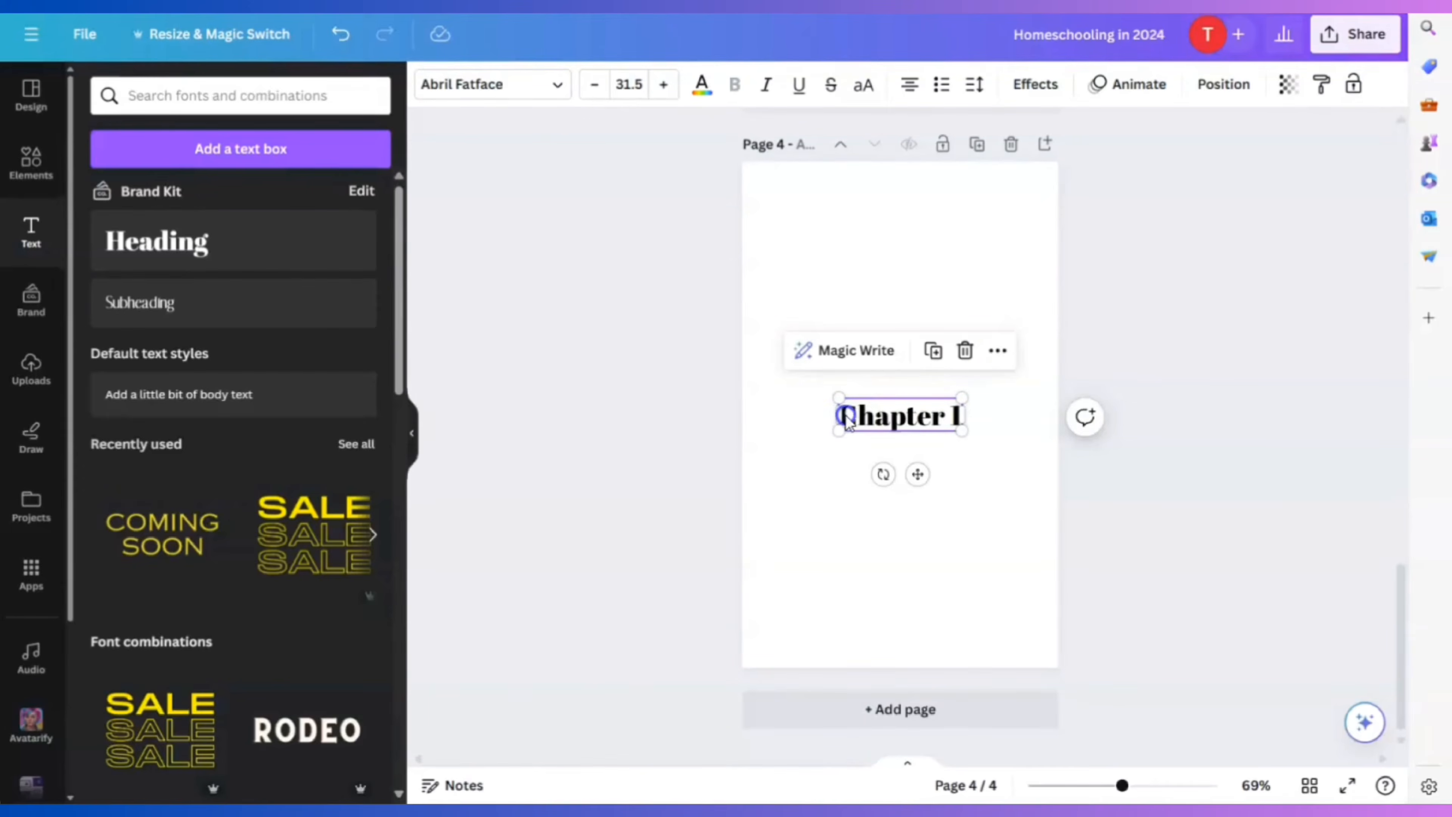
Change page 4's heading to 'Planning your homeschool journey', shrink it and move it up to centre
{"action": "left_click", "coordinate": [915, 413]}
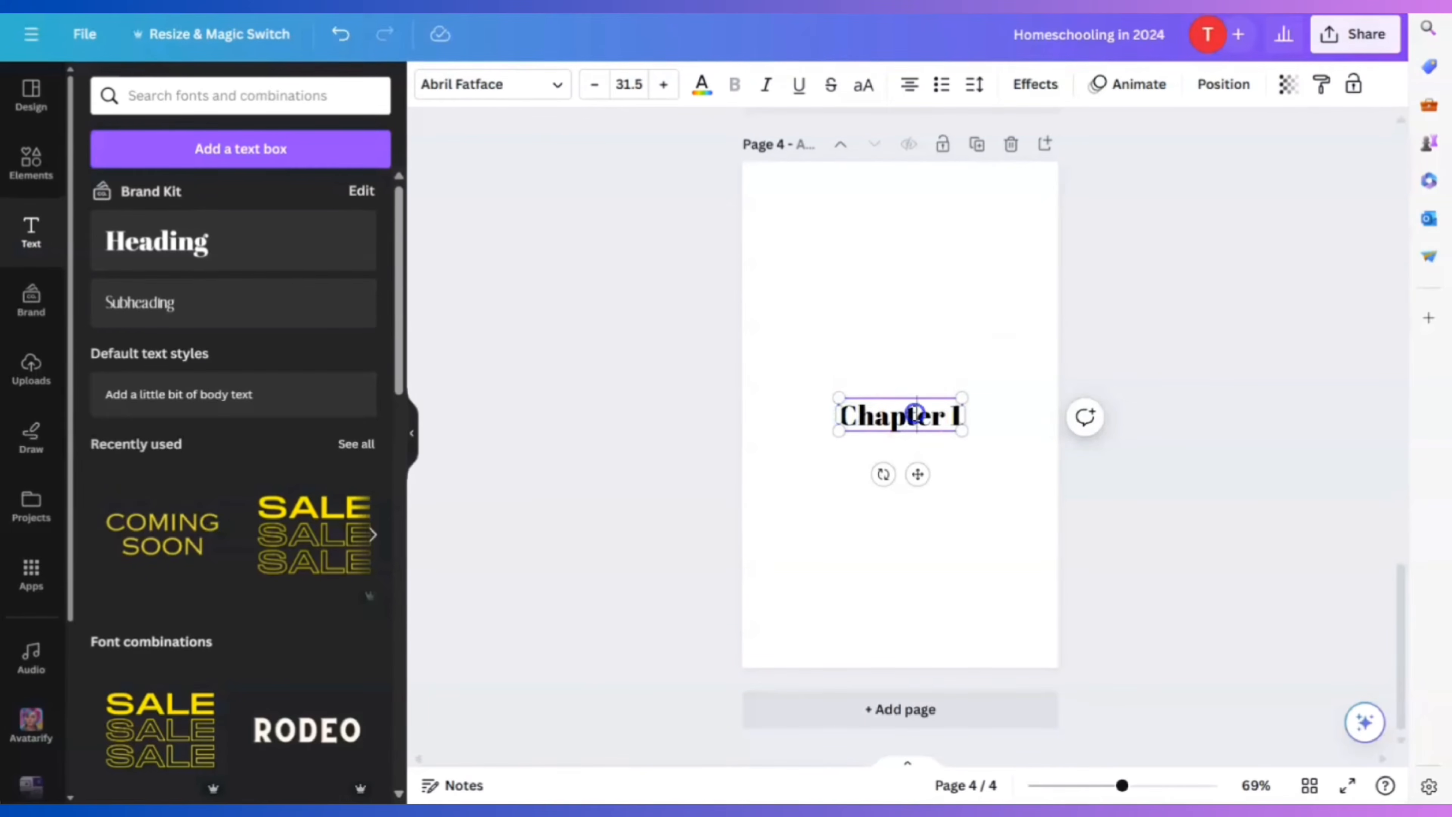
{"action": "key", "text": "BackSpace"}
{"action": "key", "text": "BackSpace"}
{"action": "key", "text": "BackSpace"}
{"action": "key", "text": "BackSpace"}
{"action": "key", "text": "BackSpace"}
{"action": "key", "text": "BackSpace"}
{"action": "key", "text": "BackSpace"}
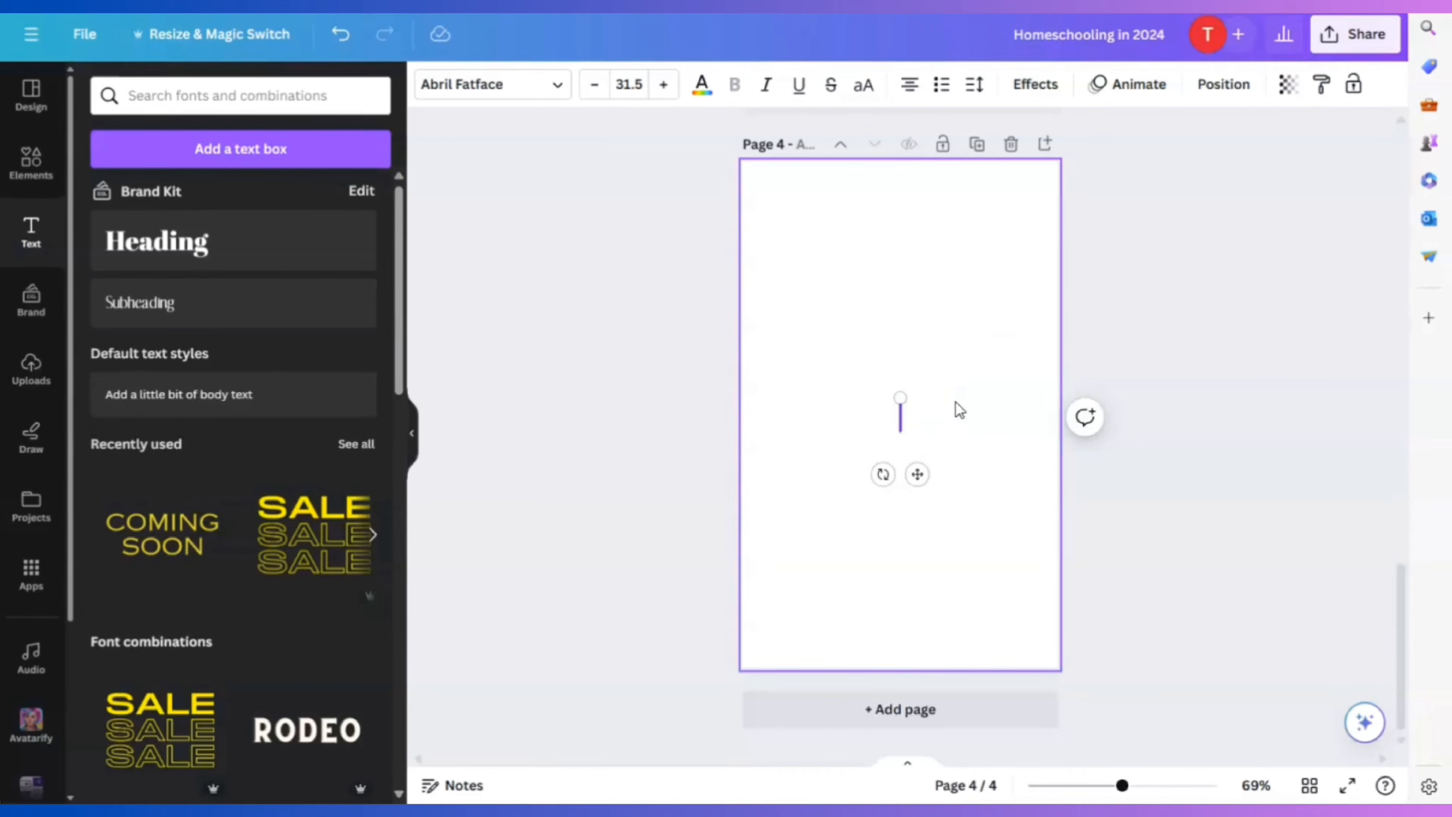
{"action": "type", "text": "Planning your h"}
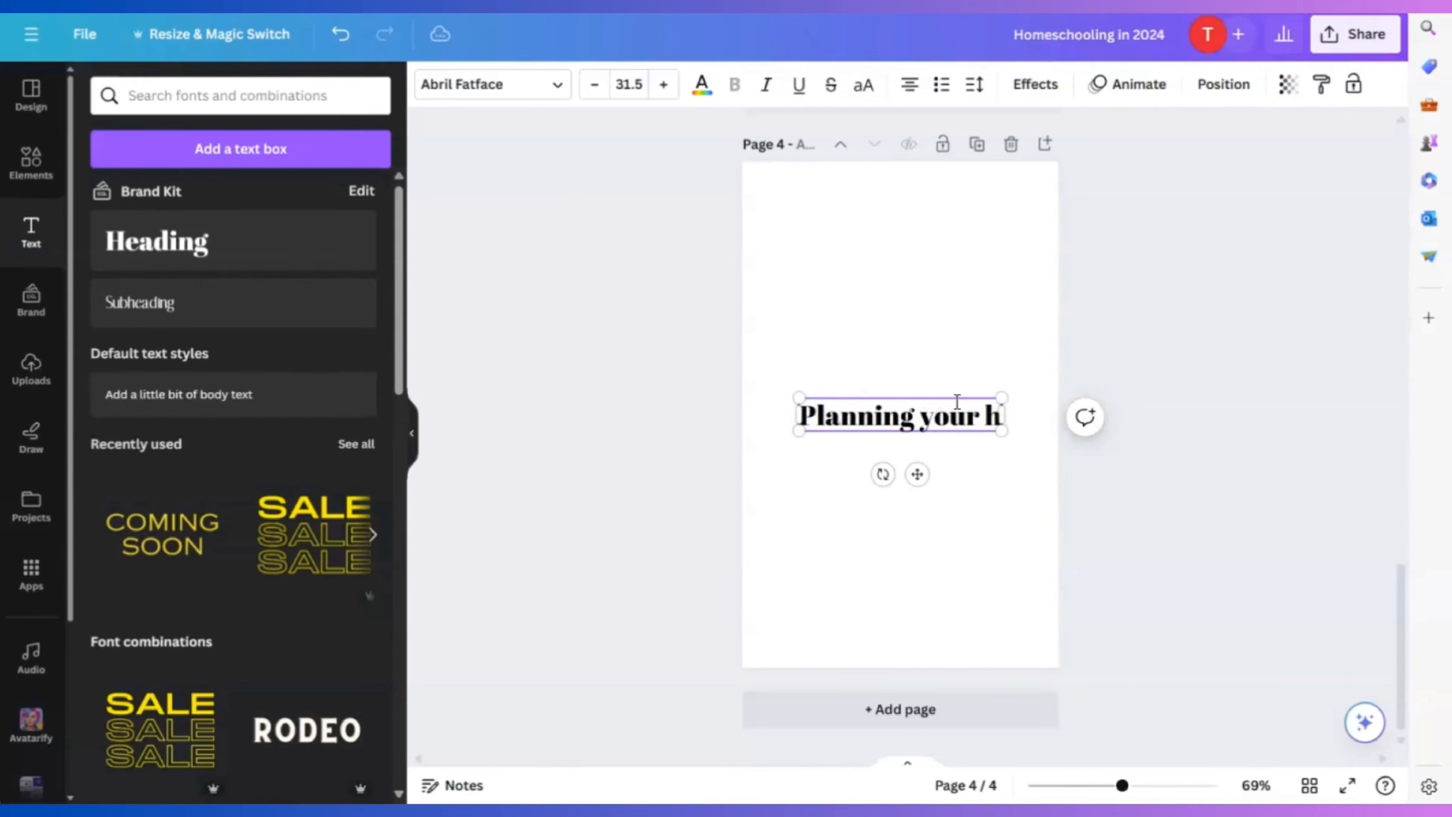
{"action": "type", "text": "omeschool journey"}
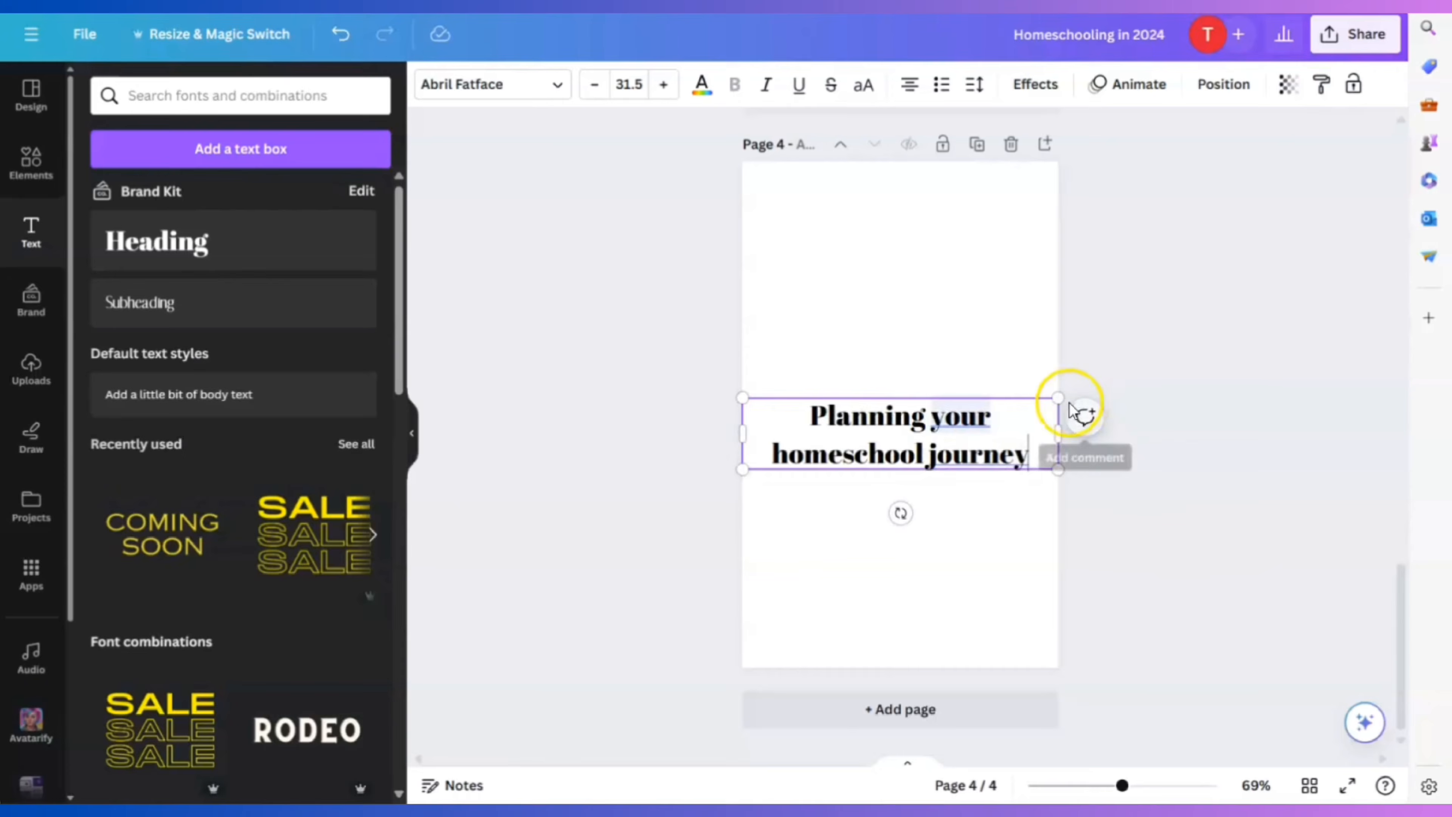
{"action": "left_click_drag", "start_coordinate": [1059, 398], "coordinate": [930, 426]}
{"action": "left_click_drag", "start_coordinate": [854, 512], "coordinate": [910, 391]}
{"action": "left_click", "coordinate": [972, 583]}
Add a blank fifth page below page 4
{"action": "scroll", "coordinate": [972, 583], "scroll_direction": "up", "scroll_amount": 5}
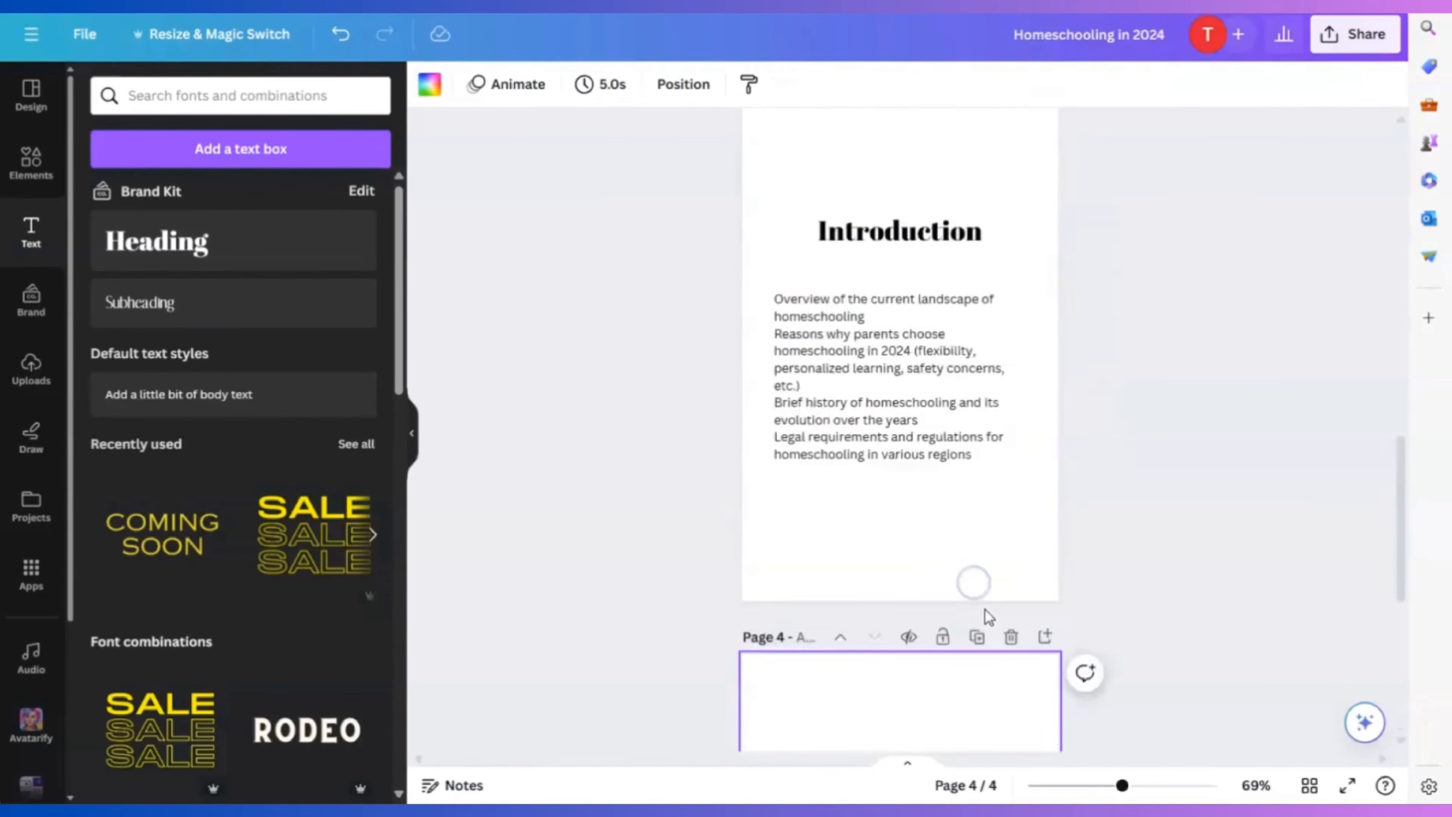
{"action": "scroll", "coordinate": [985, 616], "scroll_direction": "down", "scroll_amount": 5}
{"action": "left_click", "coordinate": [917, 715]}
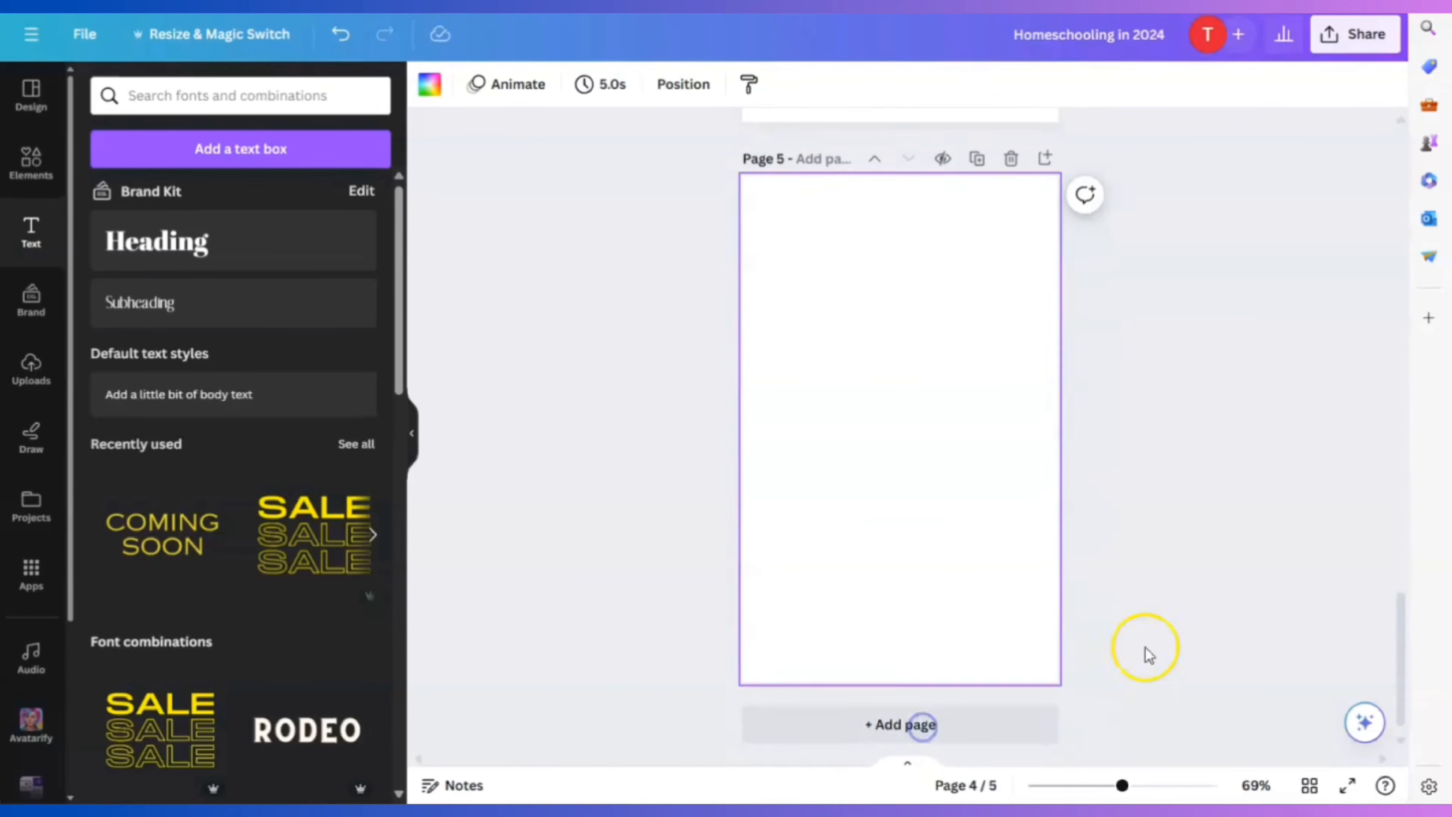
{"action": "scroll", "coordinate": [1240, 498], "scroll_direction": "up", "scroll_amount": 10}
{"action": "scroll", "coordinate": [1263, 463], "scroll_direction": "up", "scroll_amount": 10}
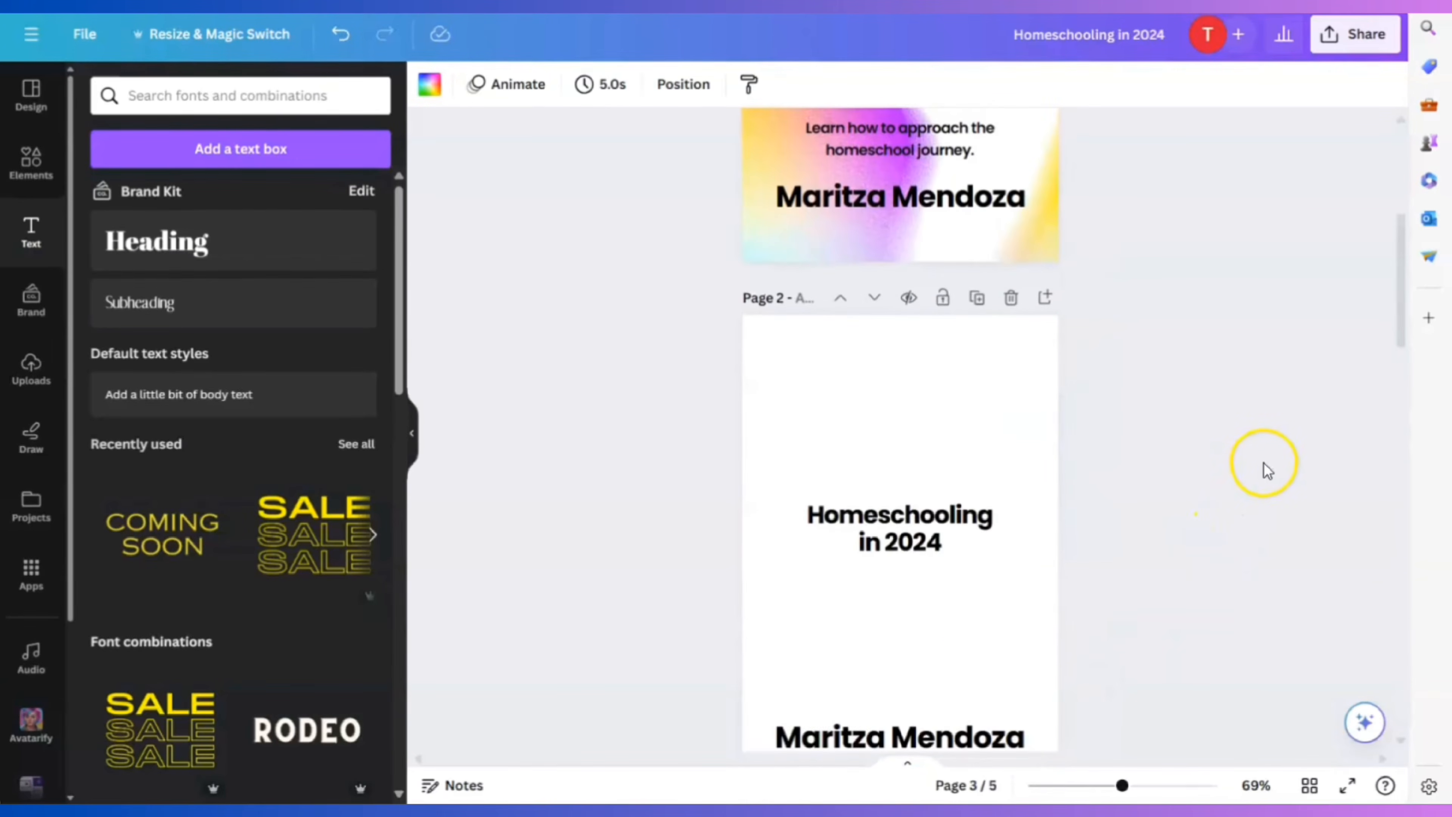
{"action": "scroll", "coordinate": [1245, 488], "scroll_direction": "up", "scroll_amount": 5}
{"action": "scroll", "coordinate": [1246, 485], "scroll_direction": "down", "scroll_amount": 10}
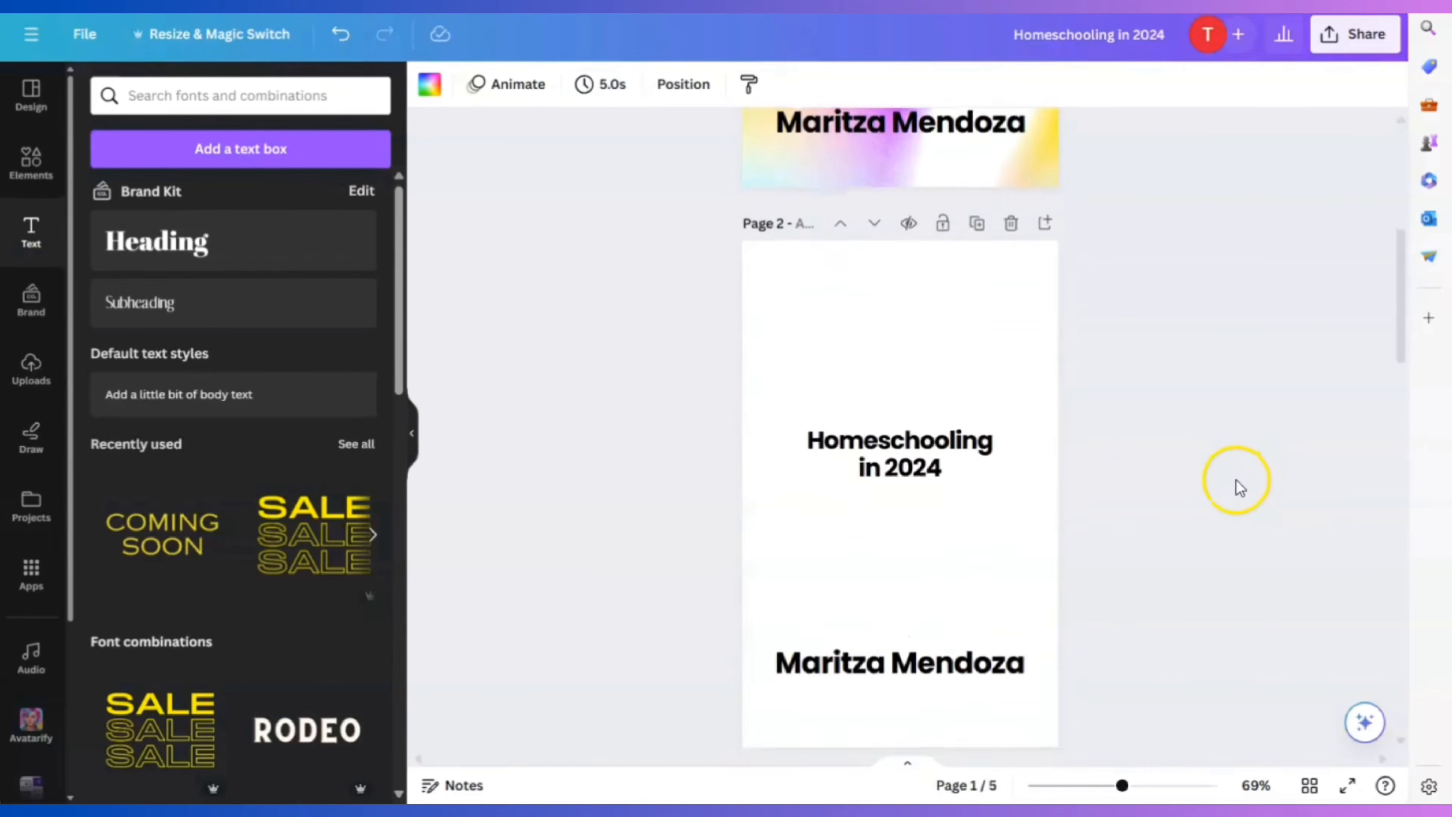
{"action": "scroll", "coordinate": [1240, 470], "scroll_direction": "down", "scroll_amount": 5}
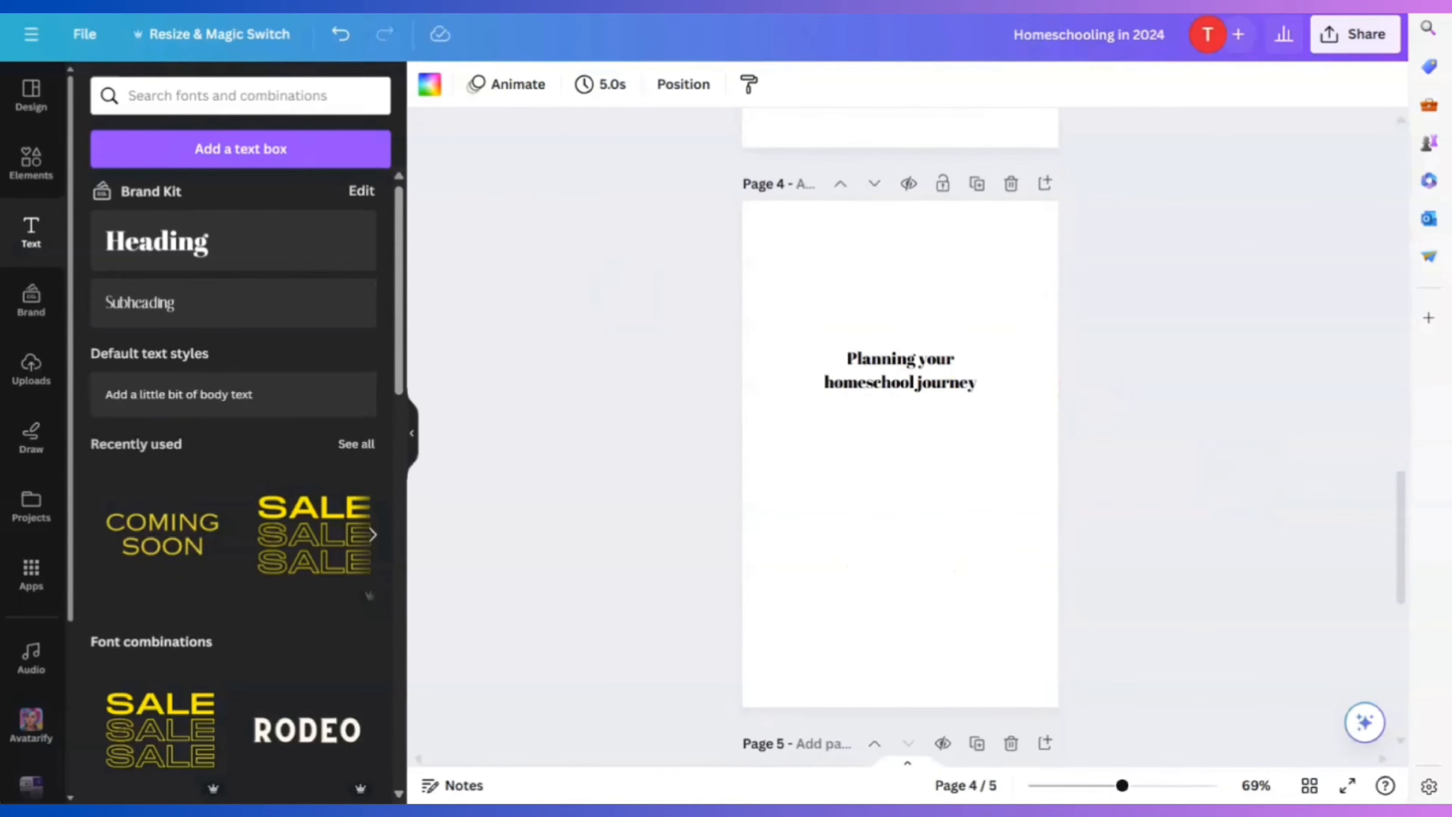
Search Elements graphics for 'kids' and place the first illustration, shrunk, at page 4's bottom centre
{"action": "left_click", "coordinate": [30, 166]}
{"action": "left_click", "coordinate": [204, 94]}
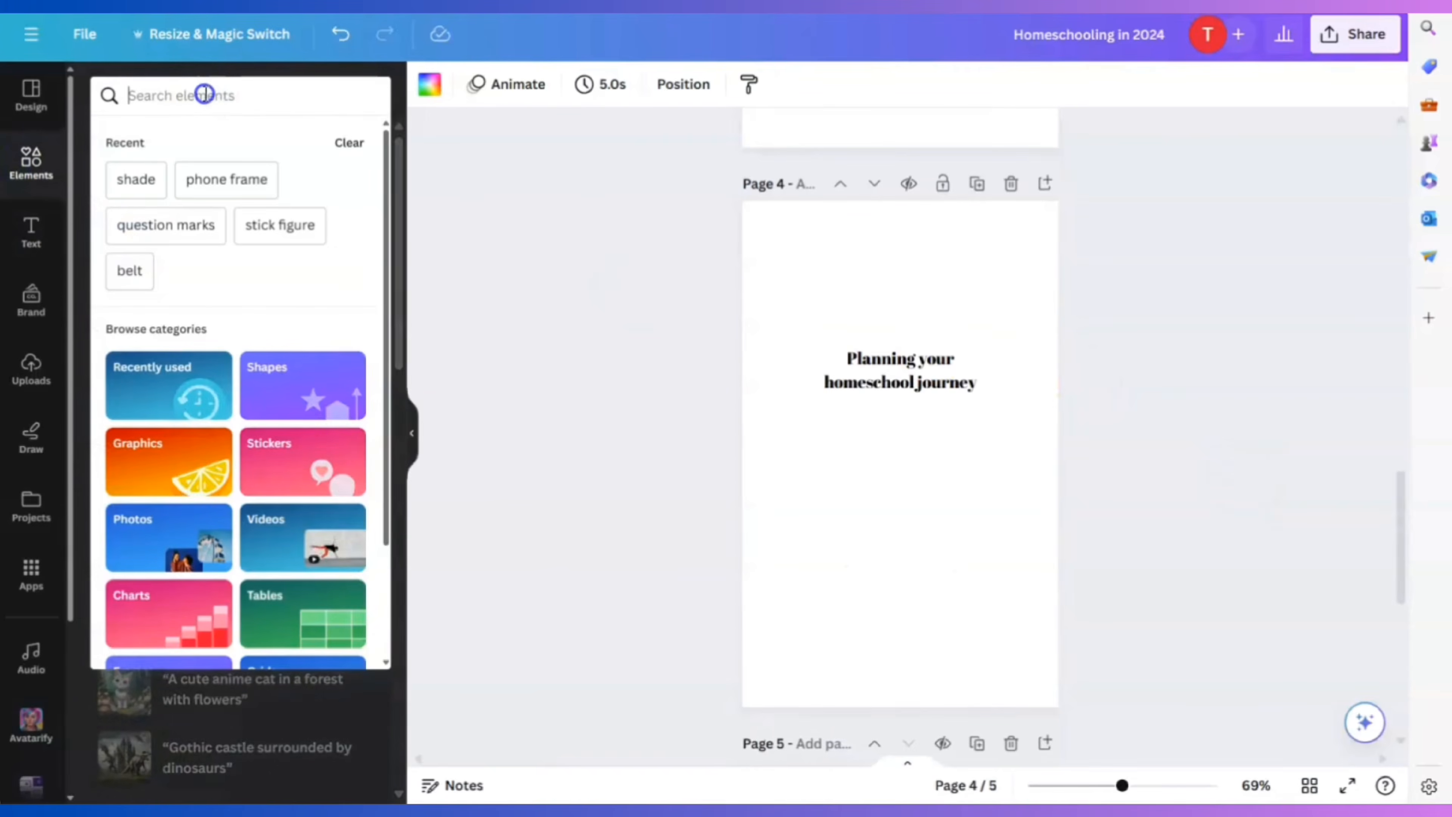
{"action": "type", "text": "kids"}
{"action": "key", "text": "Return"}
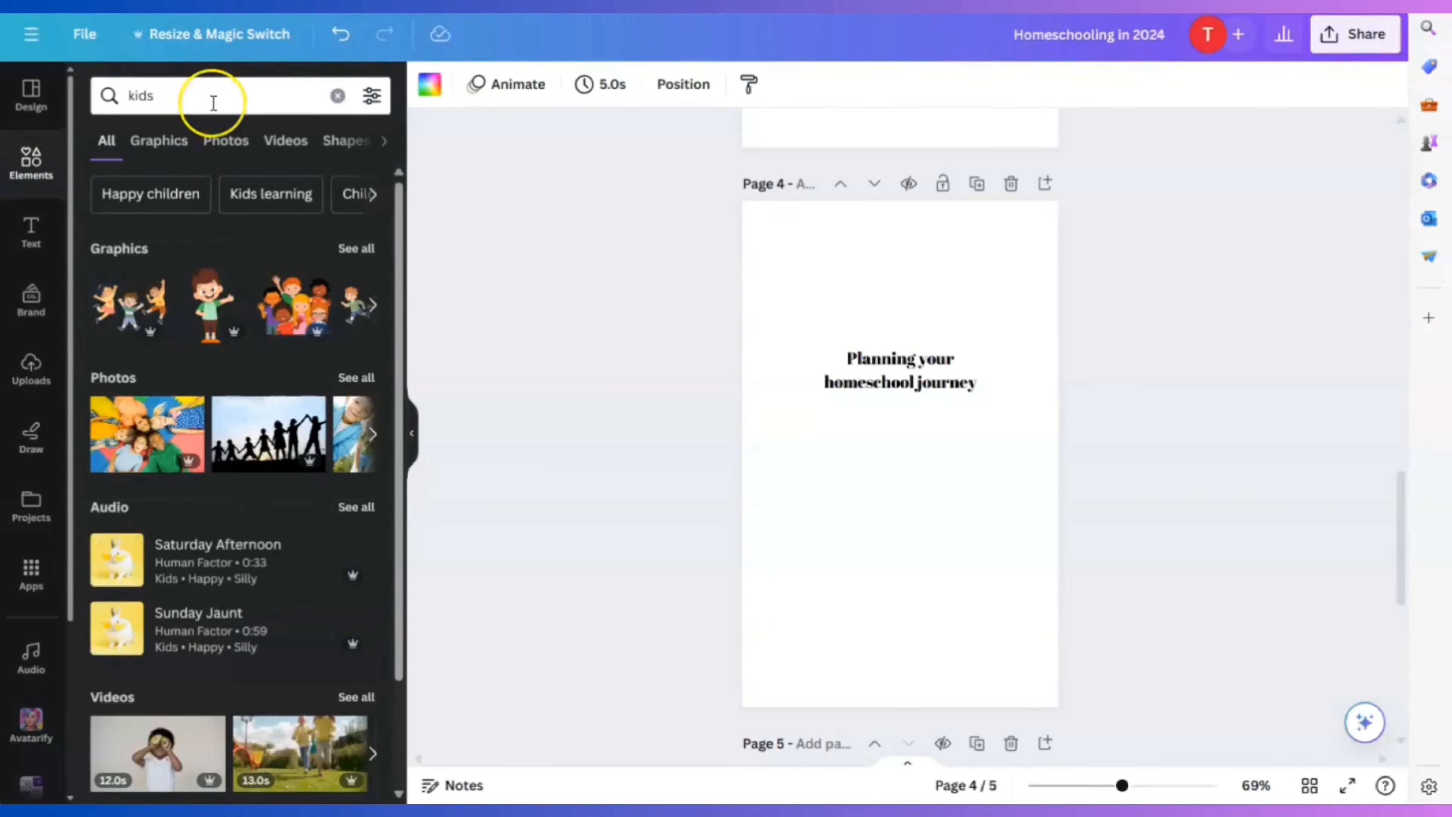
{"action": "left_click", "coordinate": [175, 143]}
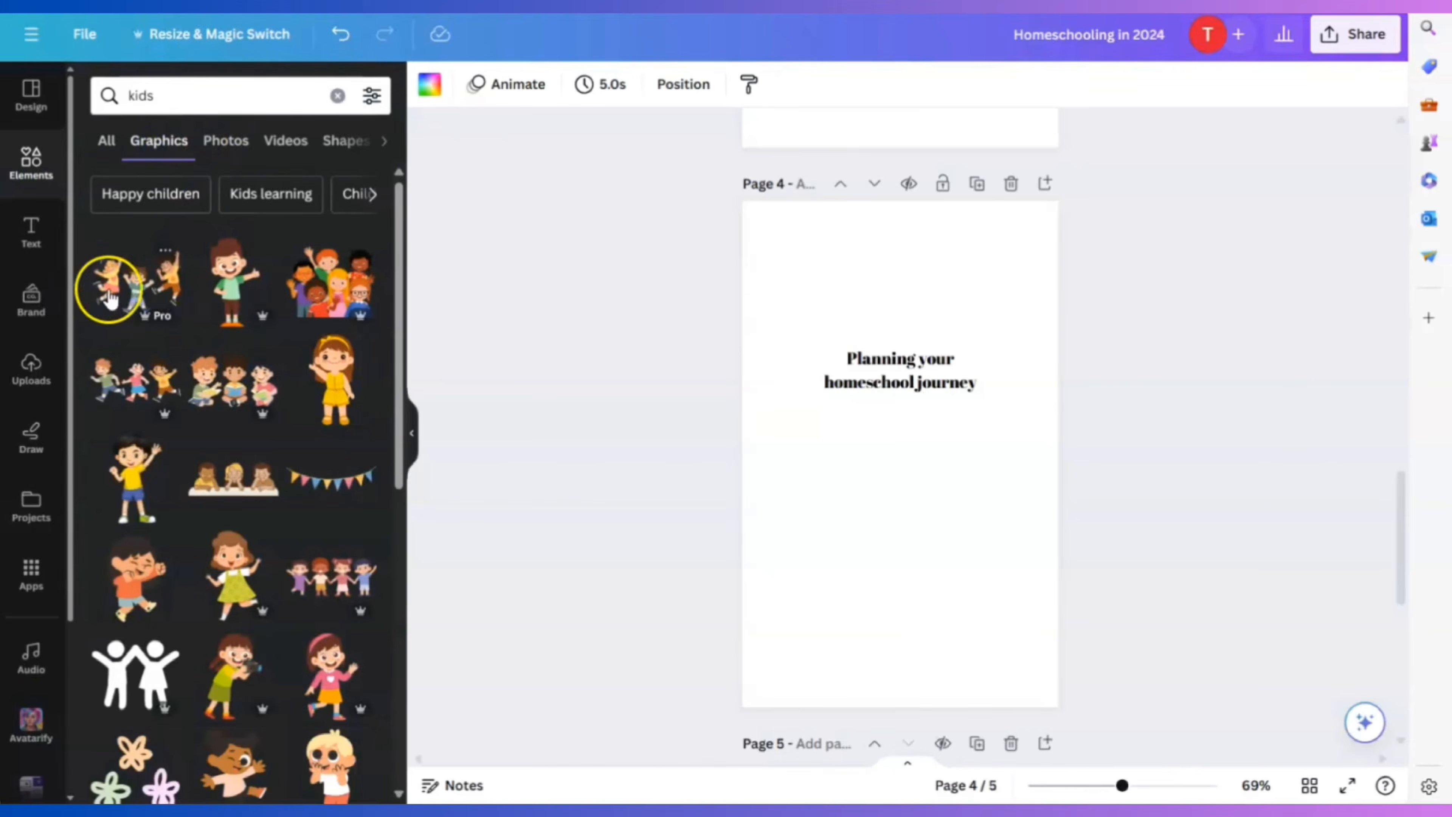
{"action": "left_click", "coordinate": [108, 289]}
{"action": "left_click_drag", "start_coordinate": [1026, 370], "coordinate": [888, 649]}
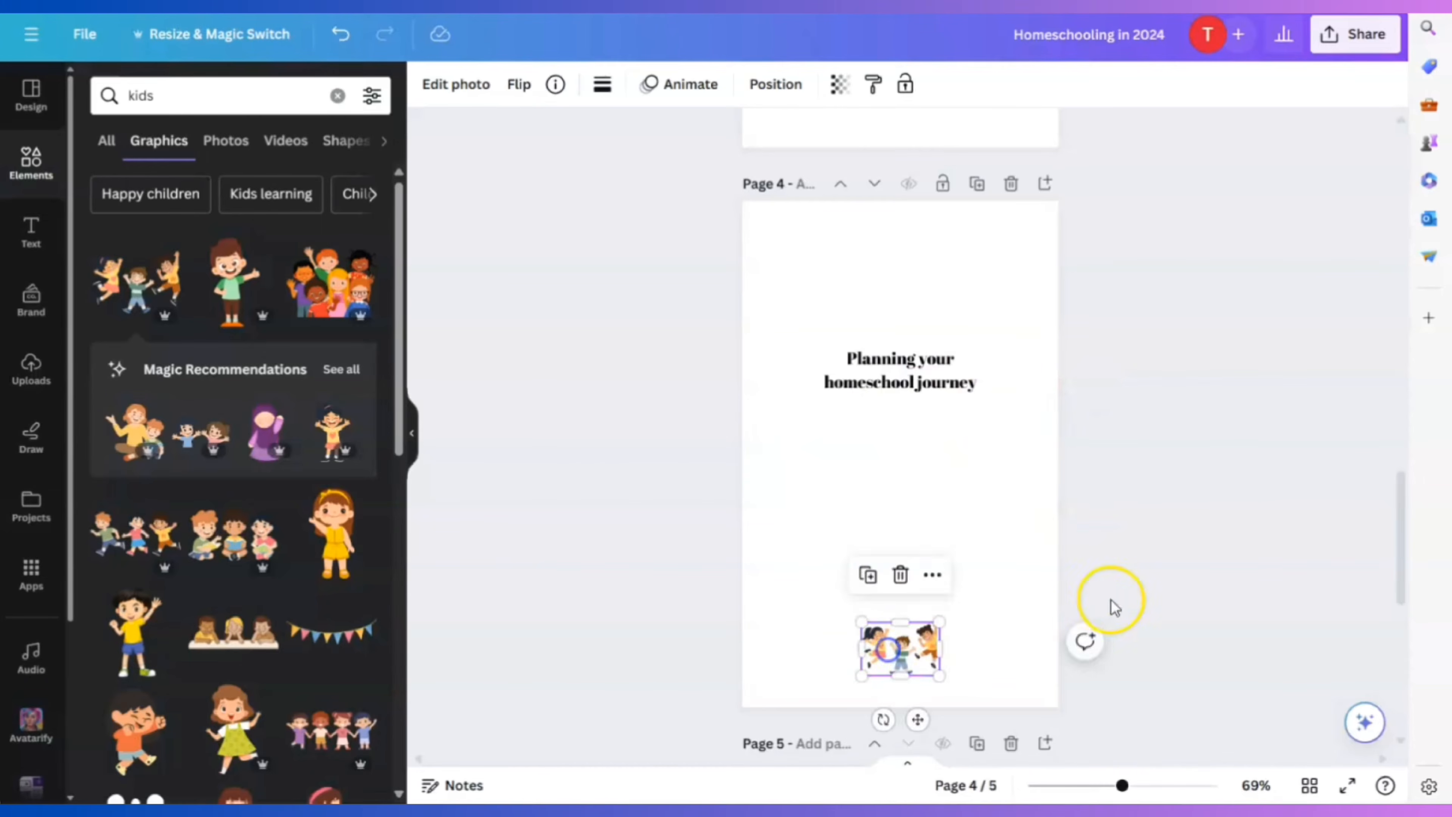
{"action": "left_click", "coordinate": [1110, 599]}
Clear the 'kids' term from the Elements search box
{"action": "scroll", "coordinate": [1211, 598], "scroll_direction": "down", "scroll_amount": 5}
{"action": "scroll", "coordinate": [811, 643], "scroll_direction": "down", "scroll_amount": 2}
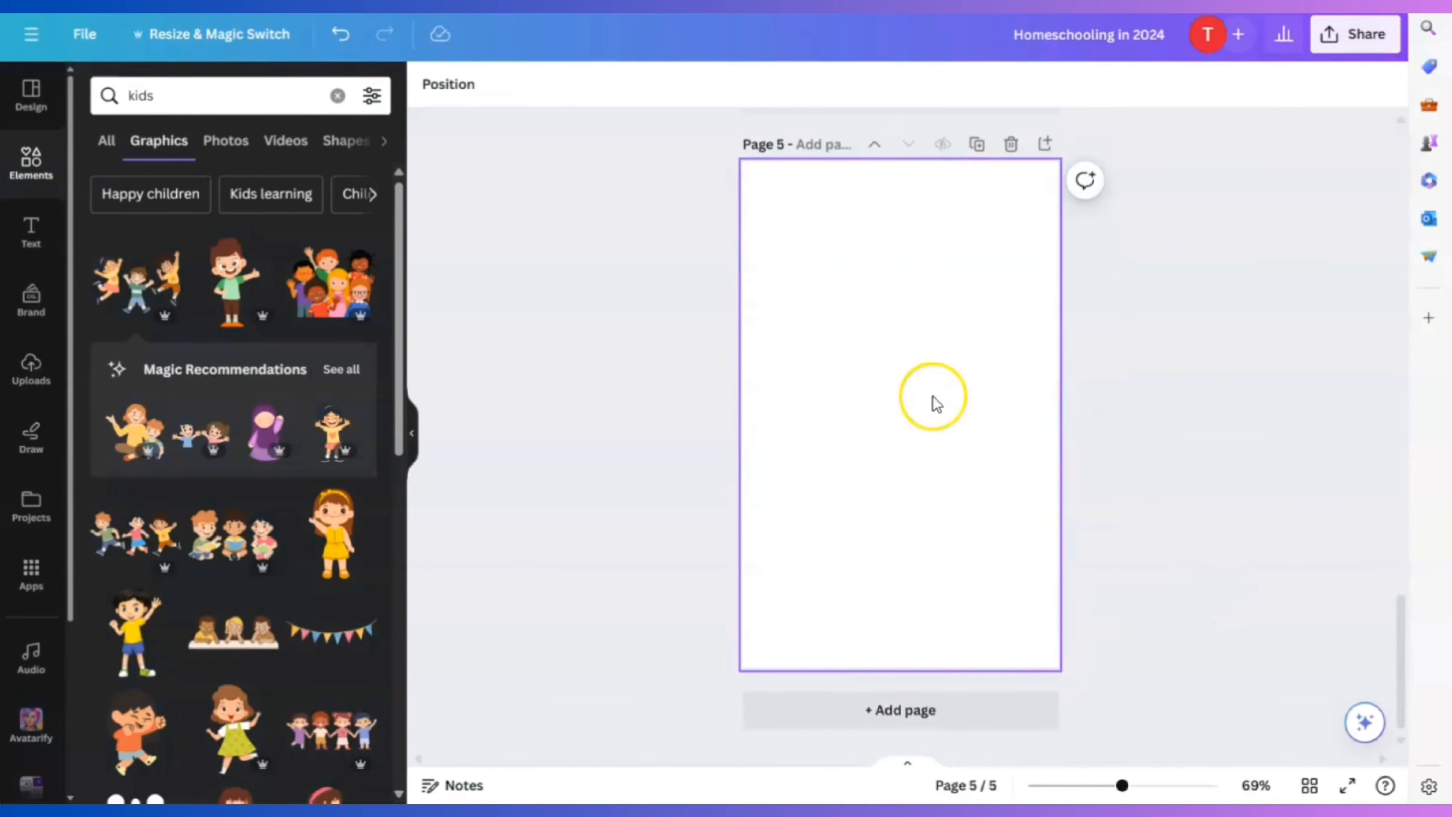
{"action": "left_click", "coordinate": [437, 139]}
{"action": "left_click", "coordinate": [179, 94]}
{"action": "key", "text": "BackSpace"}
{"action": "key", "text": "BackSpace"}
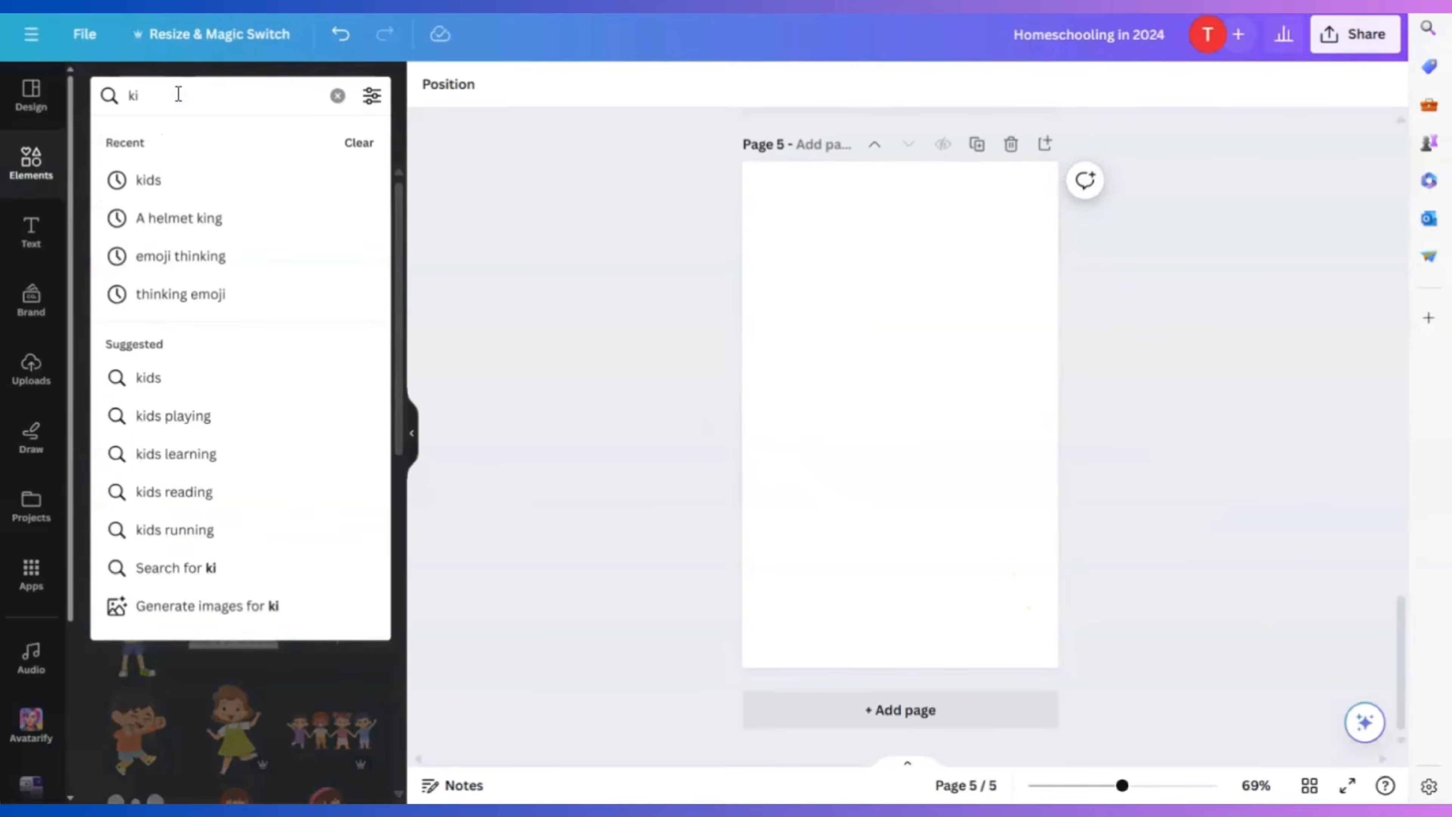
{"action": "key", "text": "BackSpace"}
{"action": "key", "text": "BackSpace"}
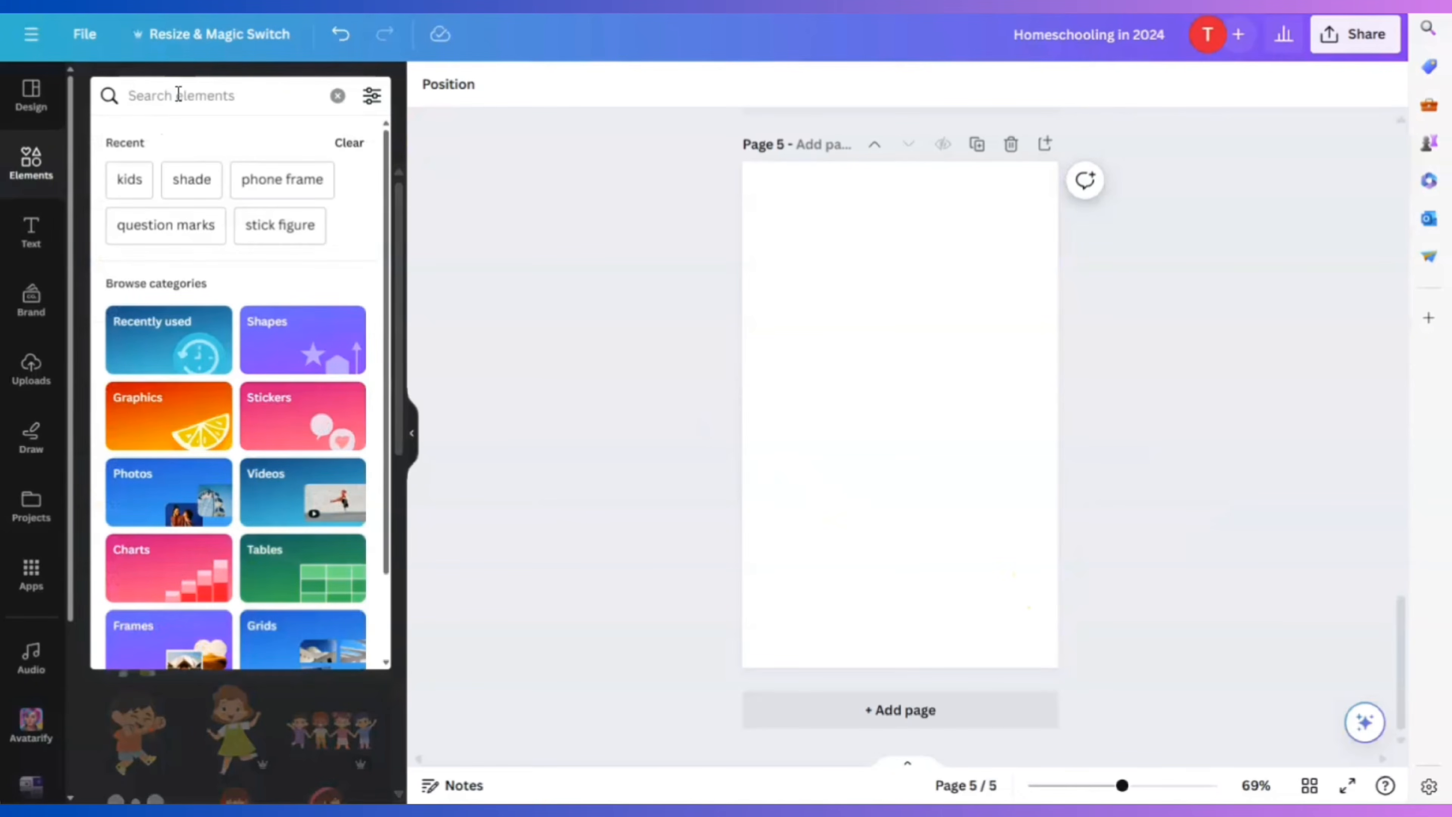
{"action": "scroll", "coordinate": [1096, 466], "scroll_direction": "up", "scroll_amount": 10}
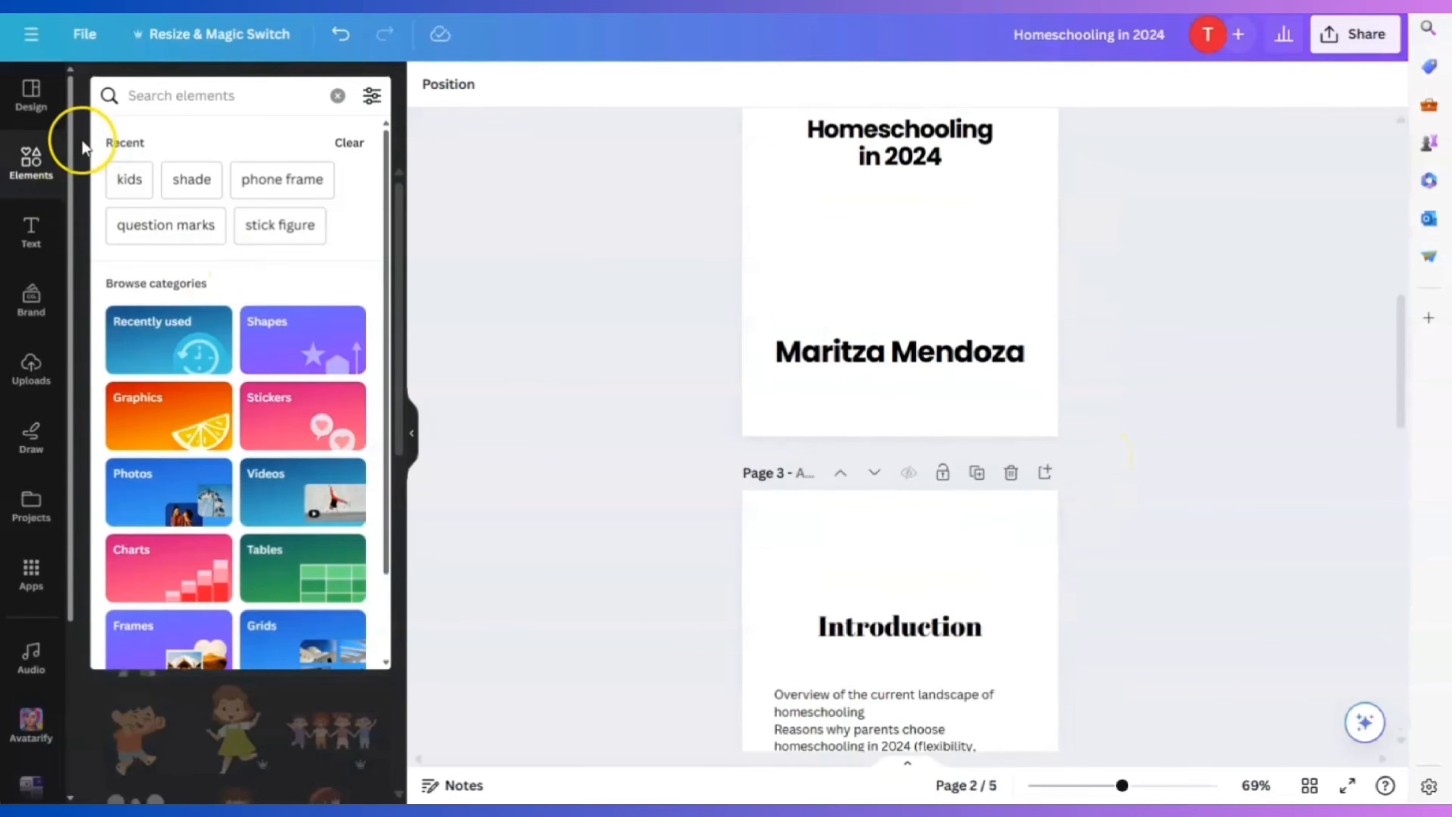
Stretch a square across the top of page 3 as a full-width yellow (#faca3f) bar
{"action": "left_click", "coordinate": [31, 162]}
{"action": "left_click", "coordinate": [100, 389]}
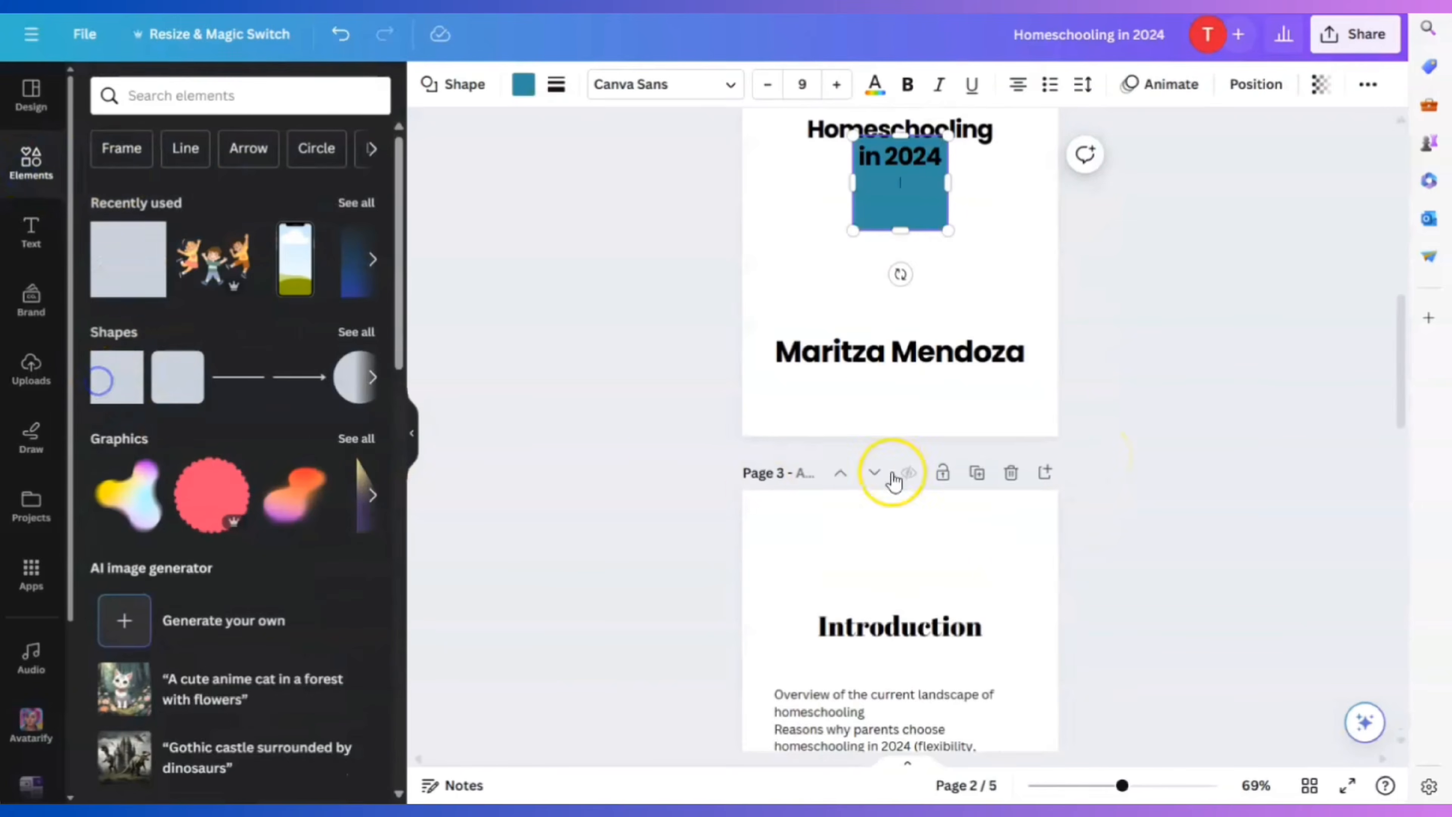
{"action": "left_click_drag", "start_coordinate": [895, 172], "coordinate": [895, 536]}
{"action": "scroll", "coordinate": [895, 536], "scroll_direction": "down", "scroll_amount": 3}
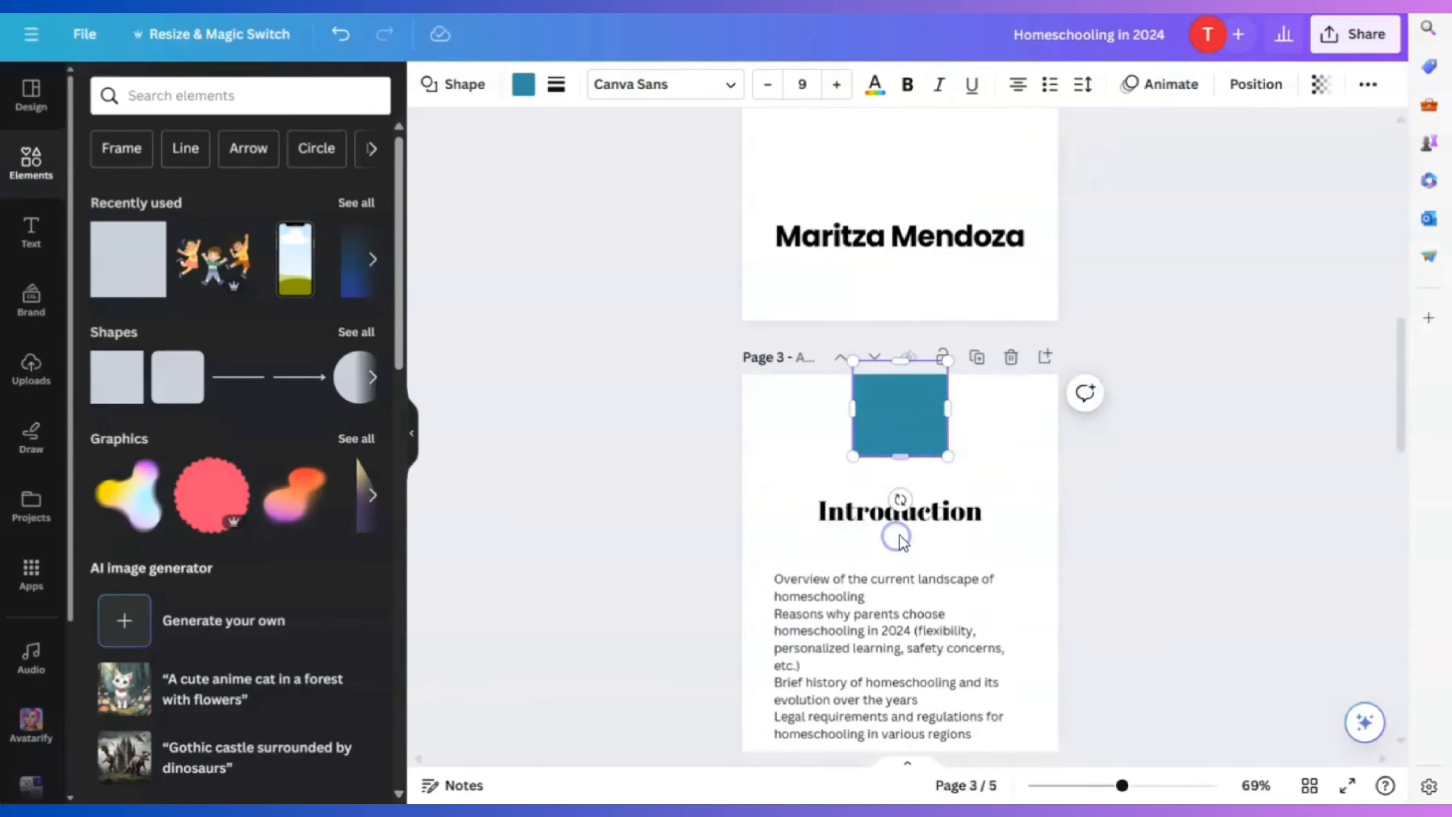
{"action": "left_click_drag", "start_coordinate": [853, 332], "coordinate": [702, 349]}
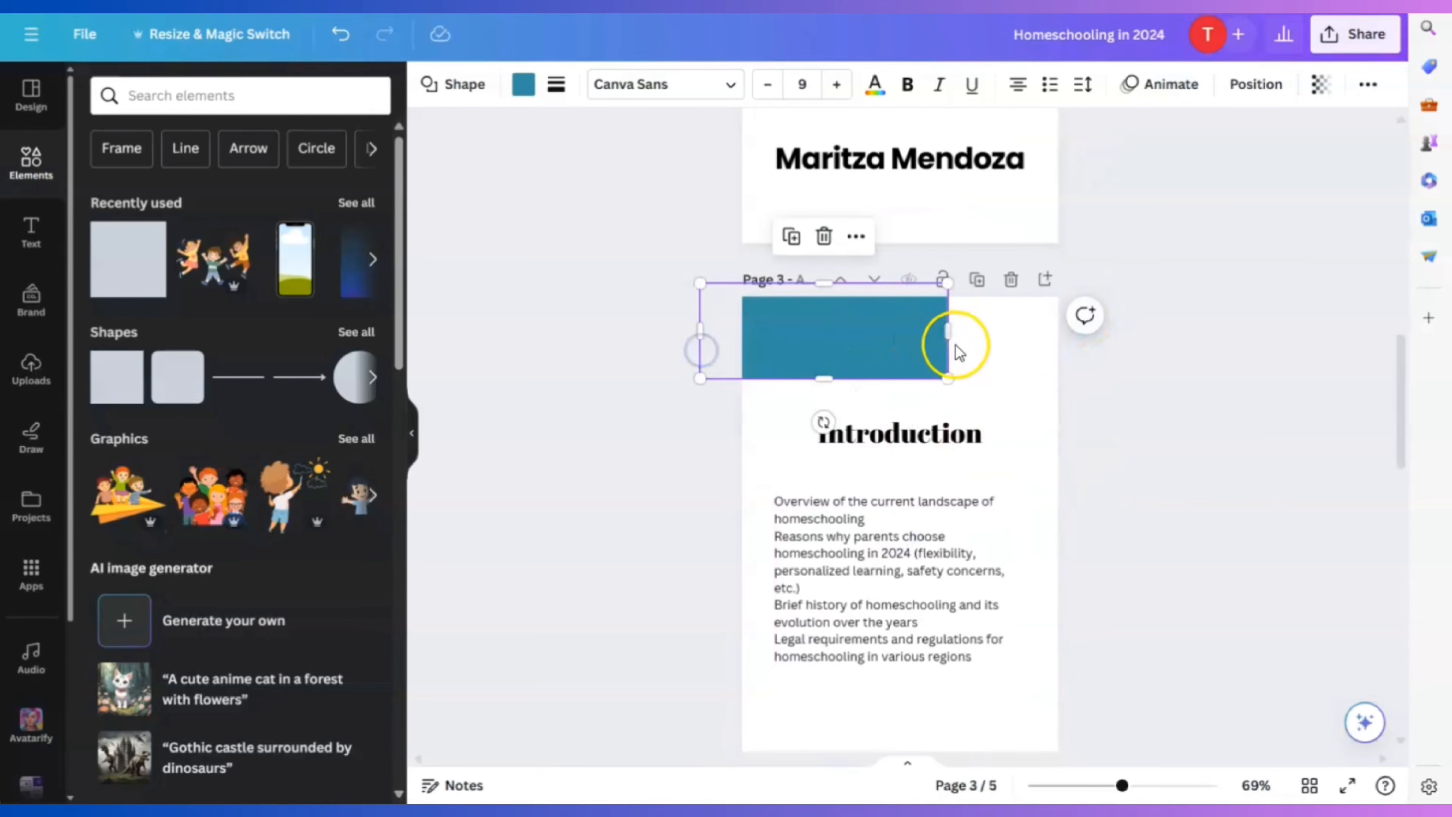
{"action": "left_click_drag", "start_coordinate": [949, 334], "coordinate": [1086, 342]}
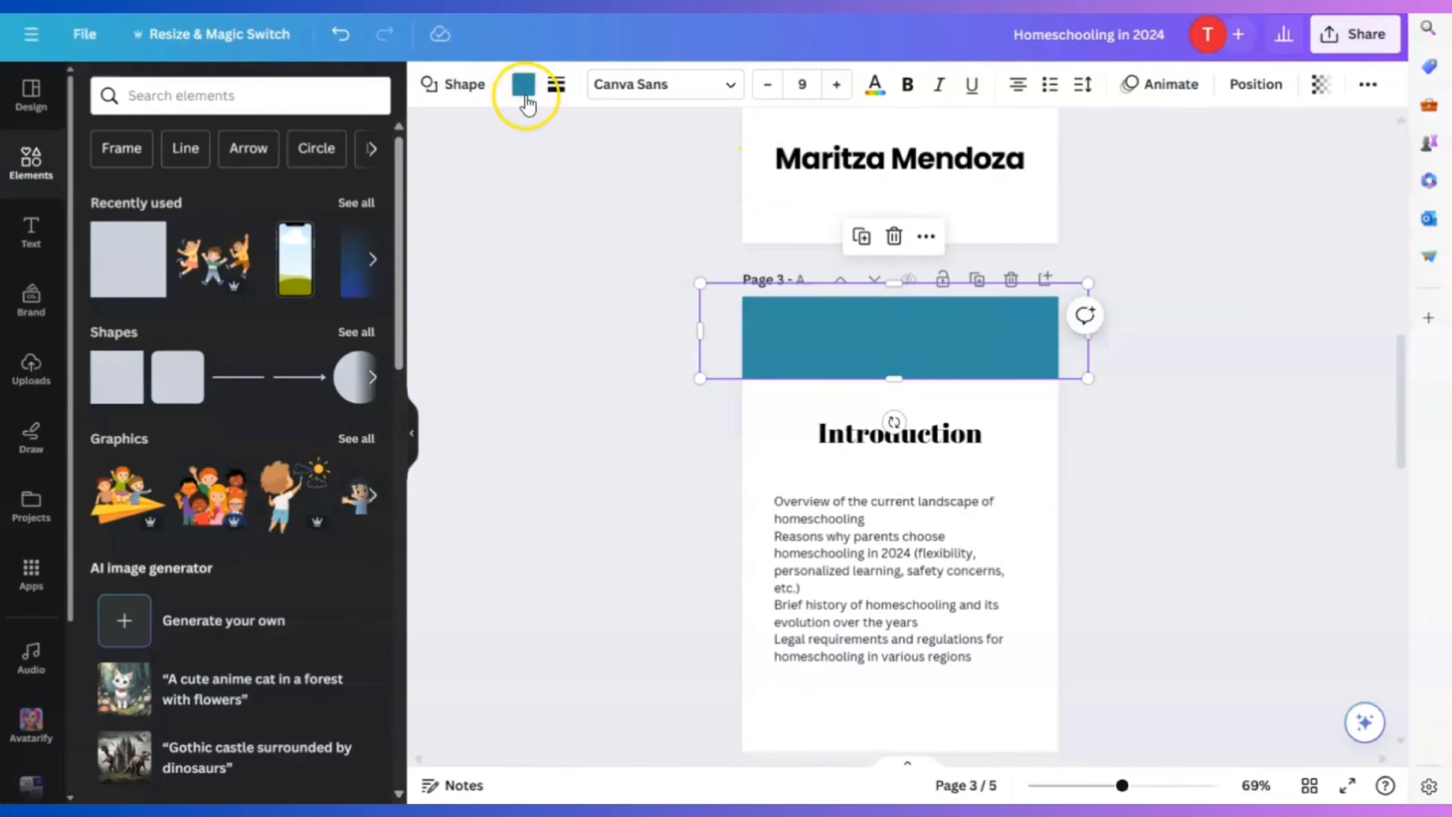
{"action": "left_click", "coordinate": [523, 85]}
{"action": "left_click", "coordinate": [155, 552]}
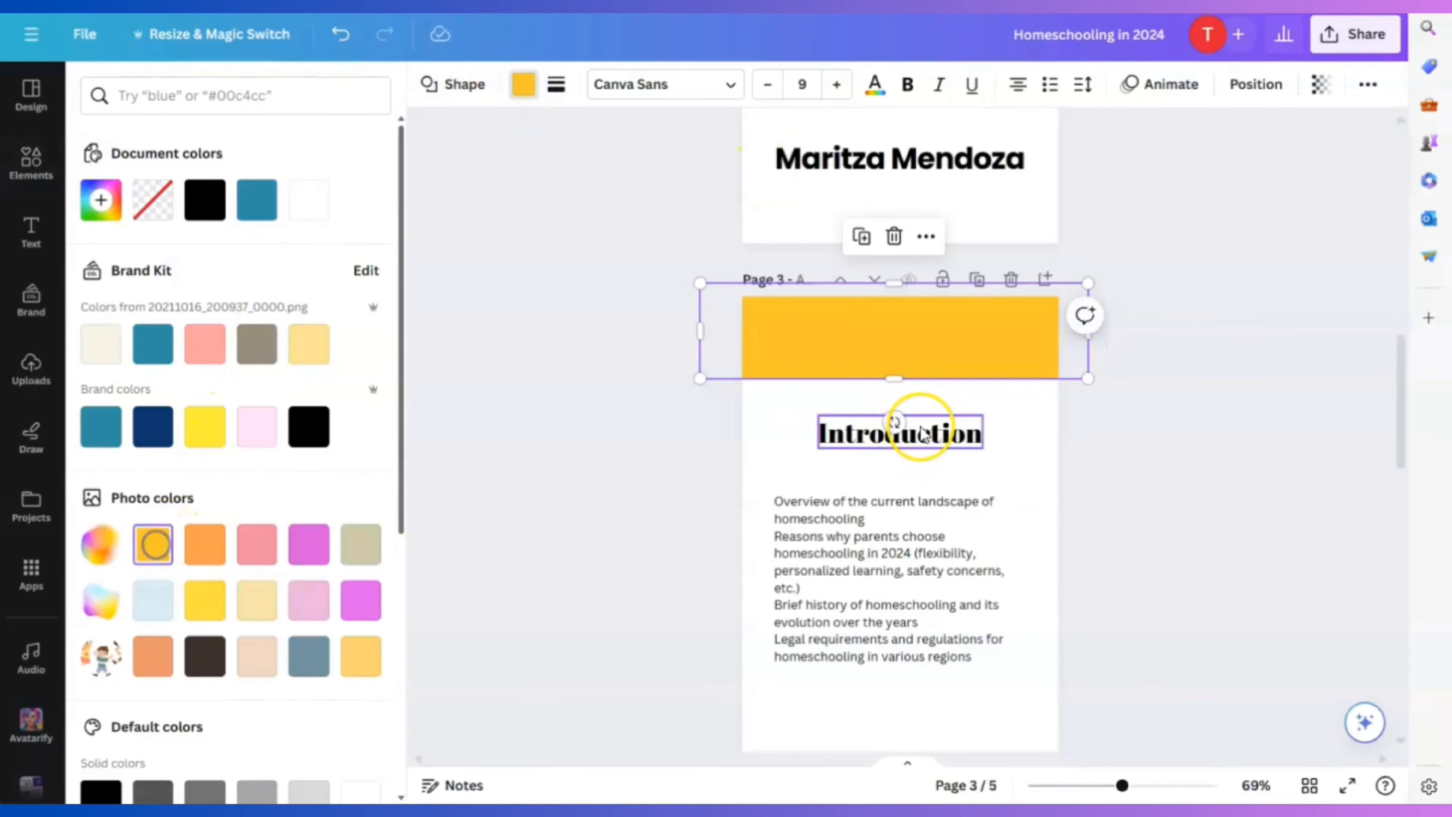
{"action": "left_click", "coordinate": [1021, 473]}
Copy the yellow bar onto the top of page 4
{"action": "scroll", "coordinate": [1055, 454], "scroll_direction": "down", "scroll_amount": 5}
{"action": "scroll", "coordinate": [1054, 455], "scroll_direction": "up", "scroll_amount": 3}
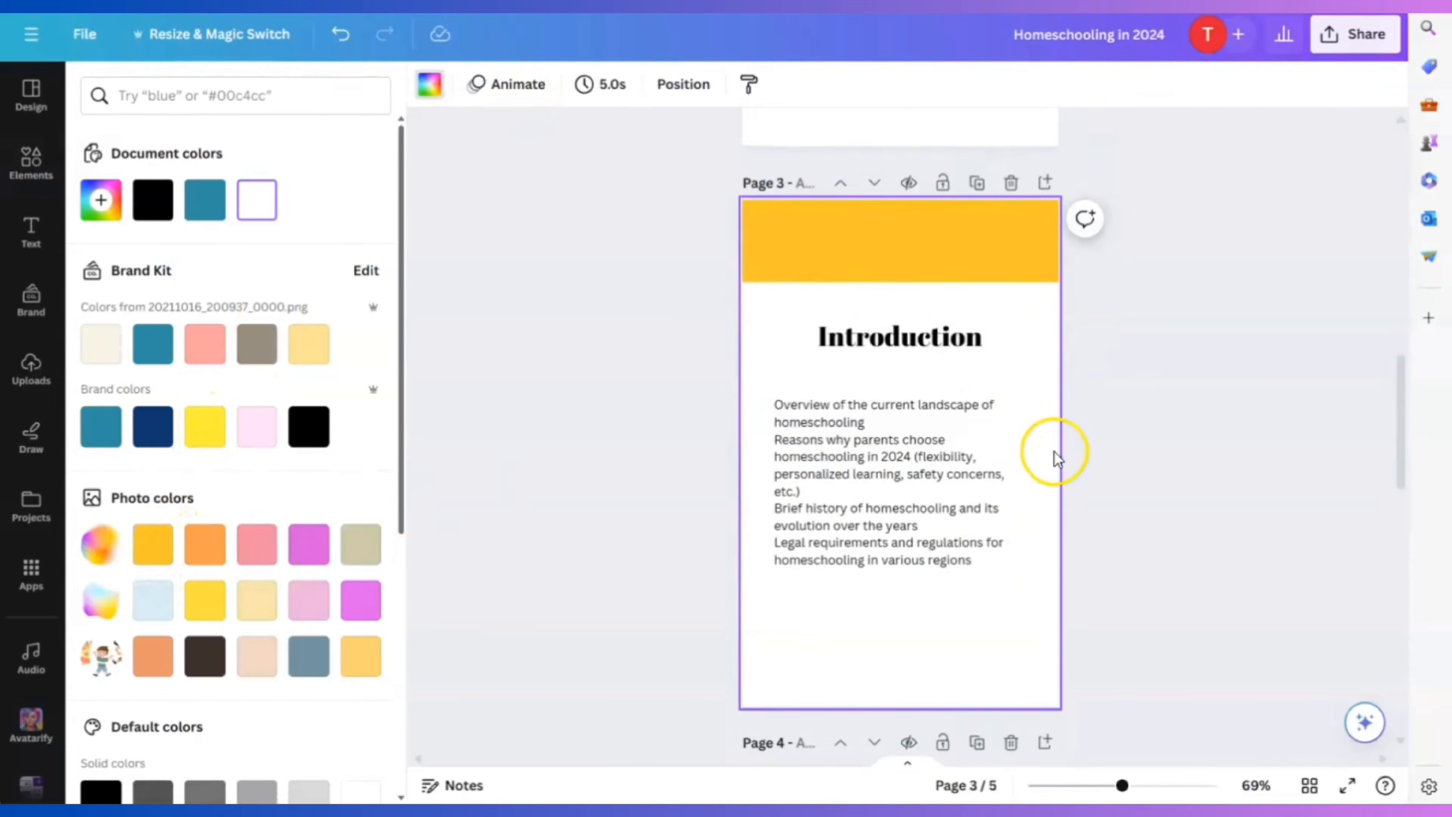
{"action": "scroll", "coordinate": [1054, 454], "scroll_direction": "down", "scroll_amount": 2}
{"action": "left_click", "coordinate": [966, 171]}
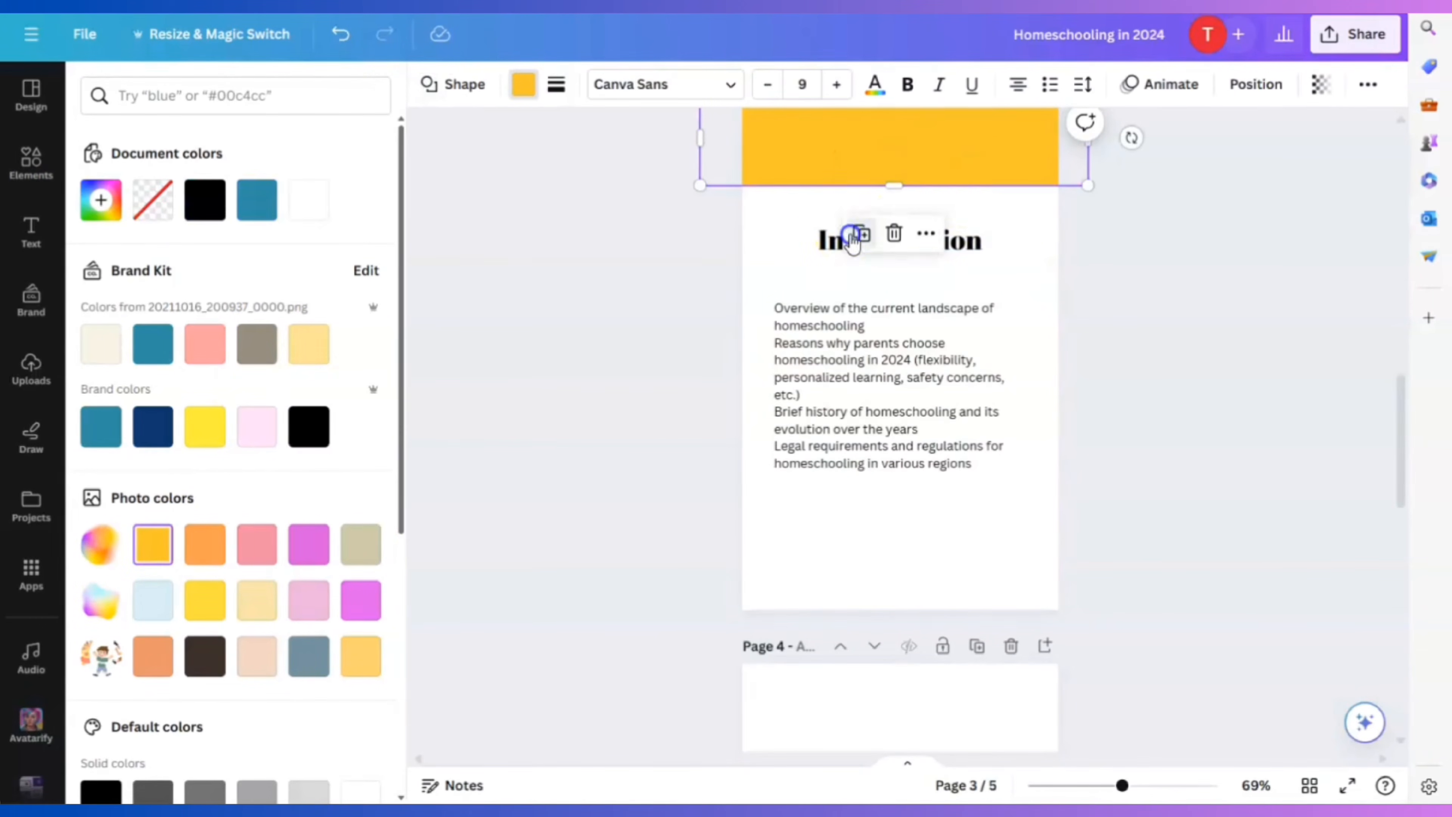
{"action": "left_click_drag", "start_coordinate": [898, 156], "coordinate": [901, 428]}
Delete the blank page 5 and duplicate page 4 as the new page 5
{"action": "scroll", "coordinate": [1153, 523], "scroll_direction": "up", "scroll_amount": 12}
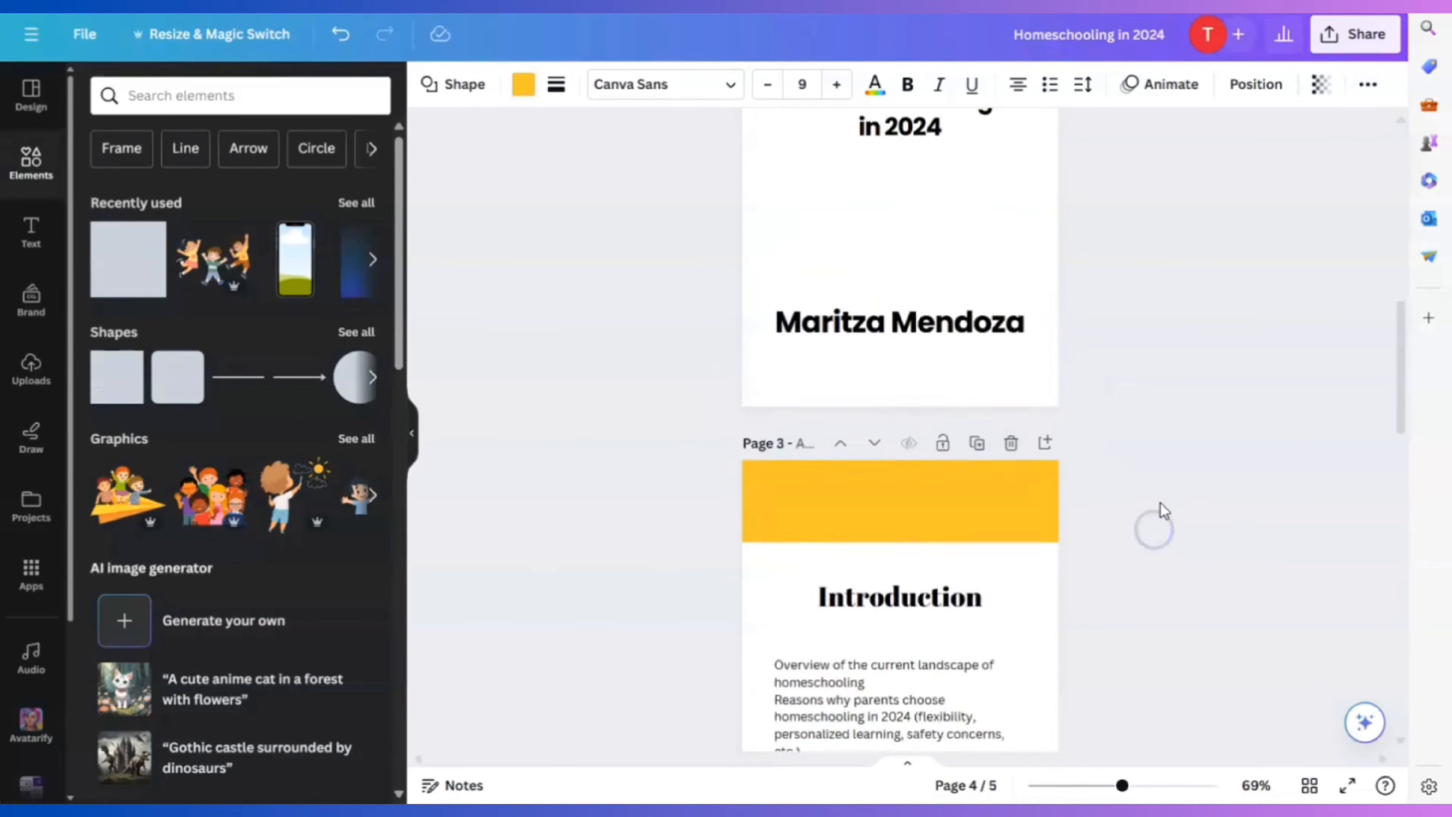
{"action": "scroll", "coordinate": [1161, 503], "scroll_direction": "down", "scroll_amount": 20}
{"action": "scroll", "coordinate": [1158, 504], "scroll_direction": "up", "scroll_amount": 6}
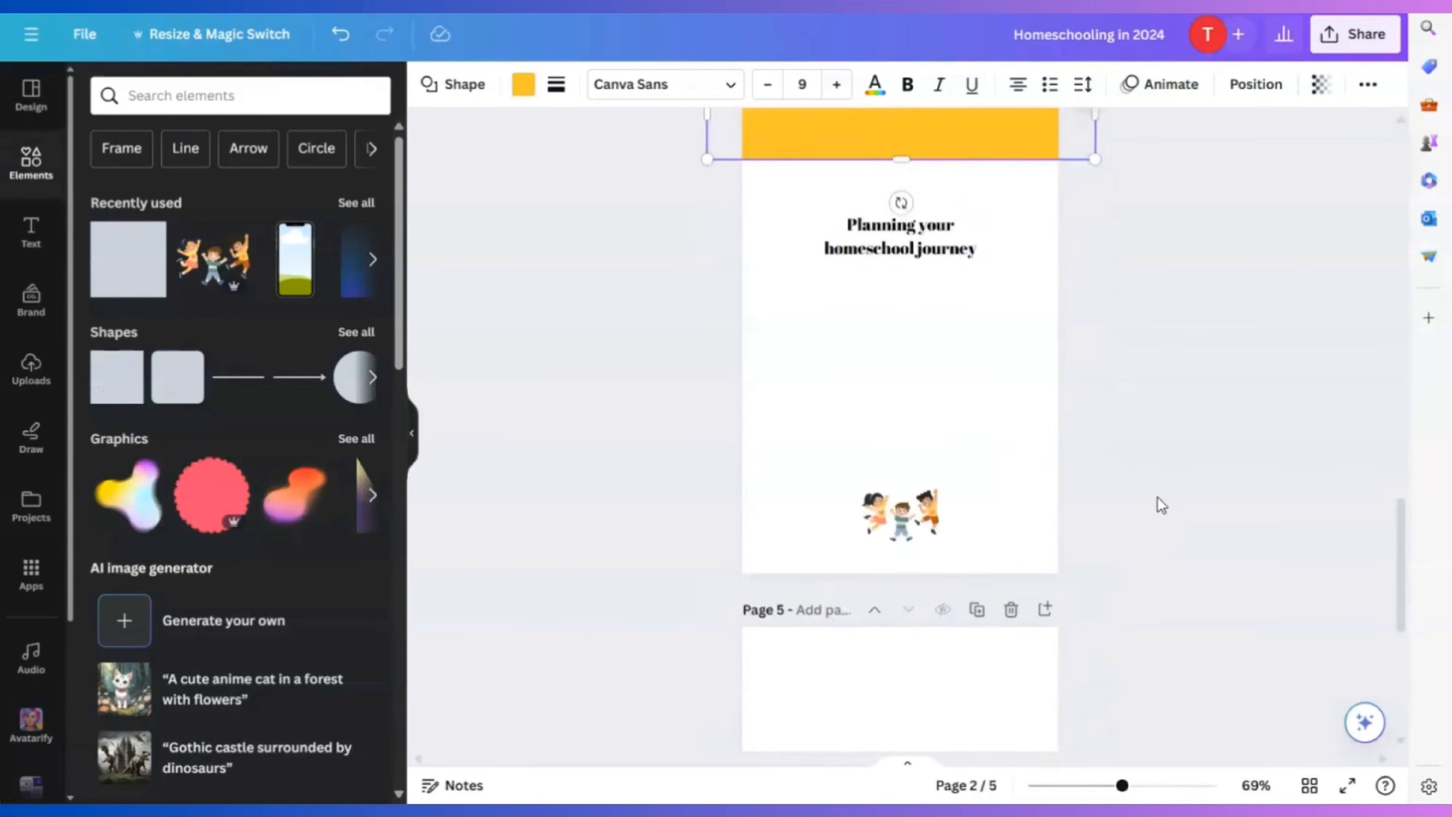
{"action": "left_click", "coordinate": [1010, 721]}
{"action": "left_click", "coordinate": [1102, 411]}
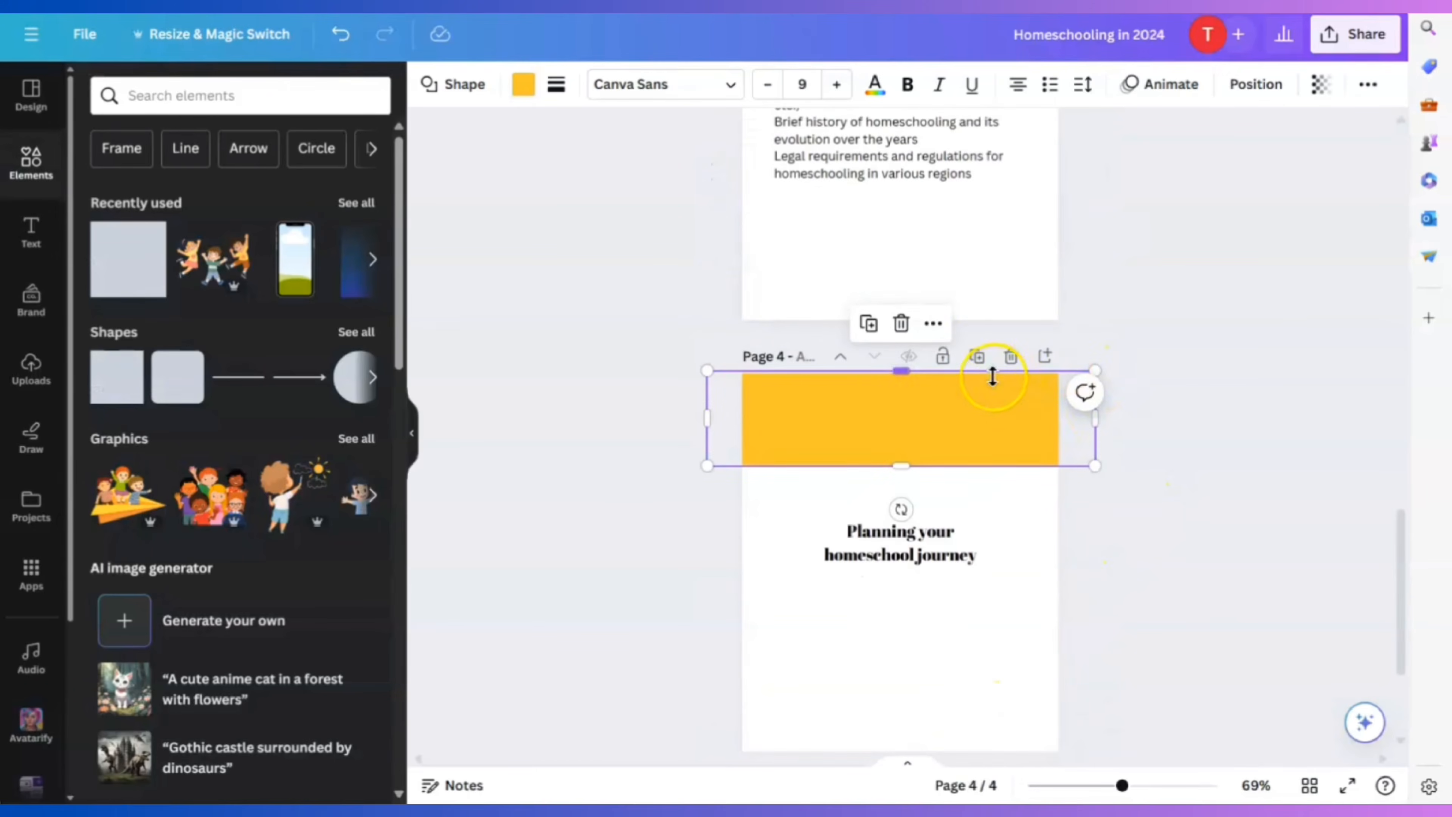
{"action": "left_click", "coordinate": [977, 355]}
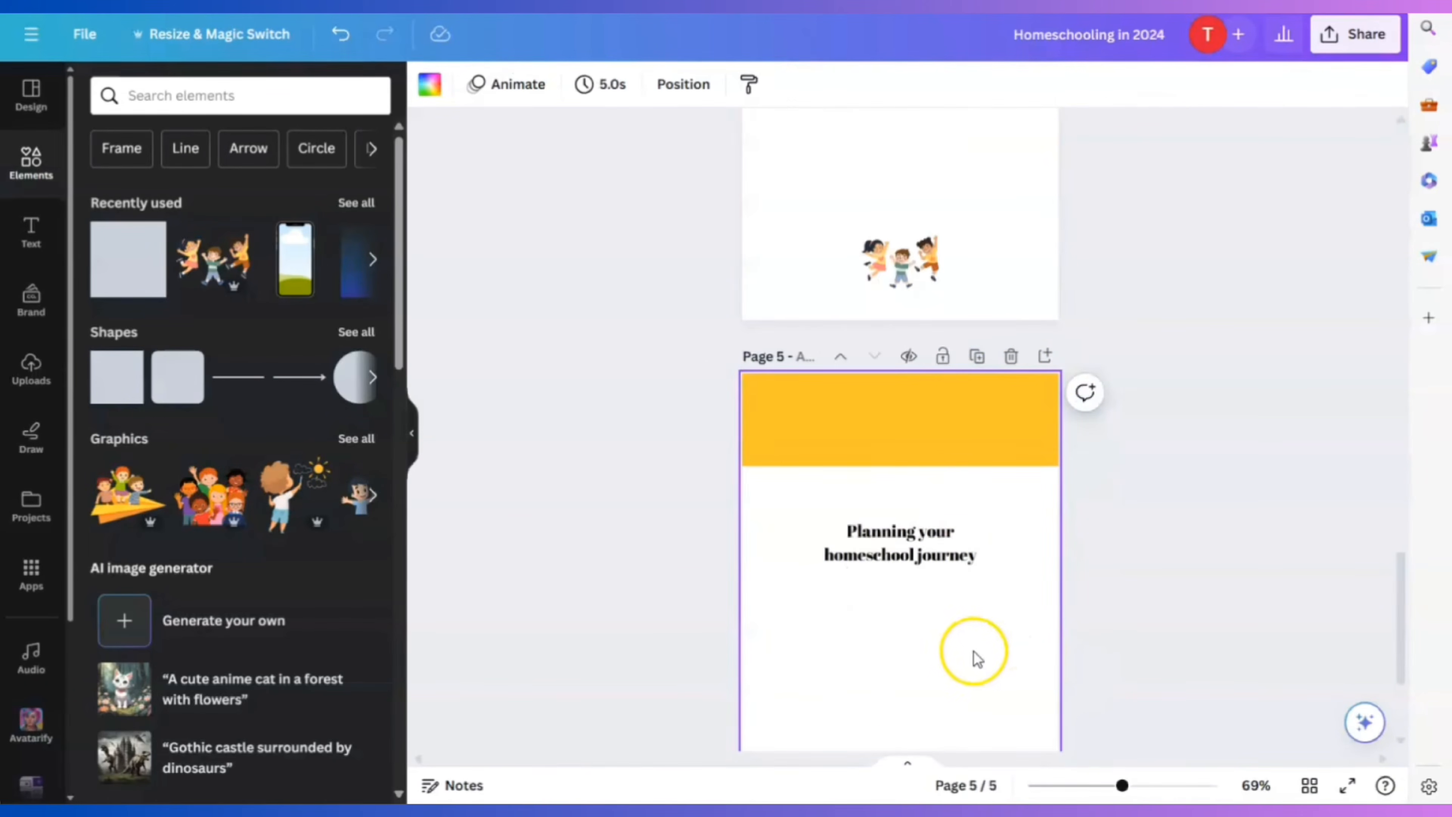
{"action": "scroll", "coordinate": [973, 648], "scroll_direction": "down", "scroll_amount": 3}
{"action": "scroll", "coordinate": [975, 635], "scroll_direction": "up", "scroll_amount": 12}
{"action": "scroll", "coordinate": [978, 634], "scroll_direction": "down", "scroll_amount": 5}
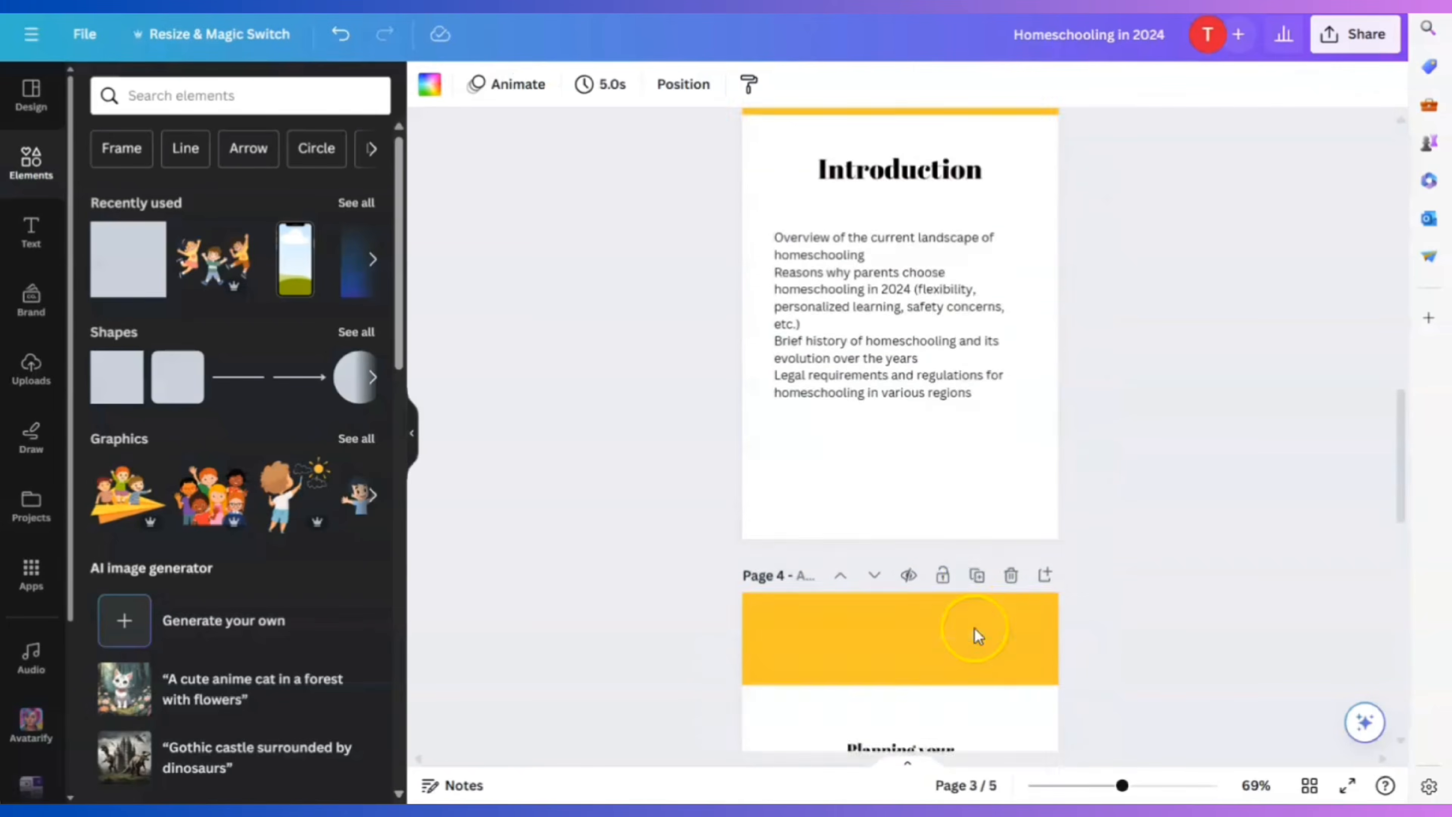
{"action": "left_click", "coordinate": [876, 720]}
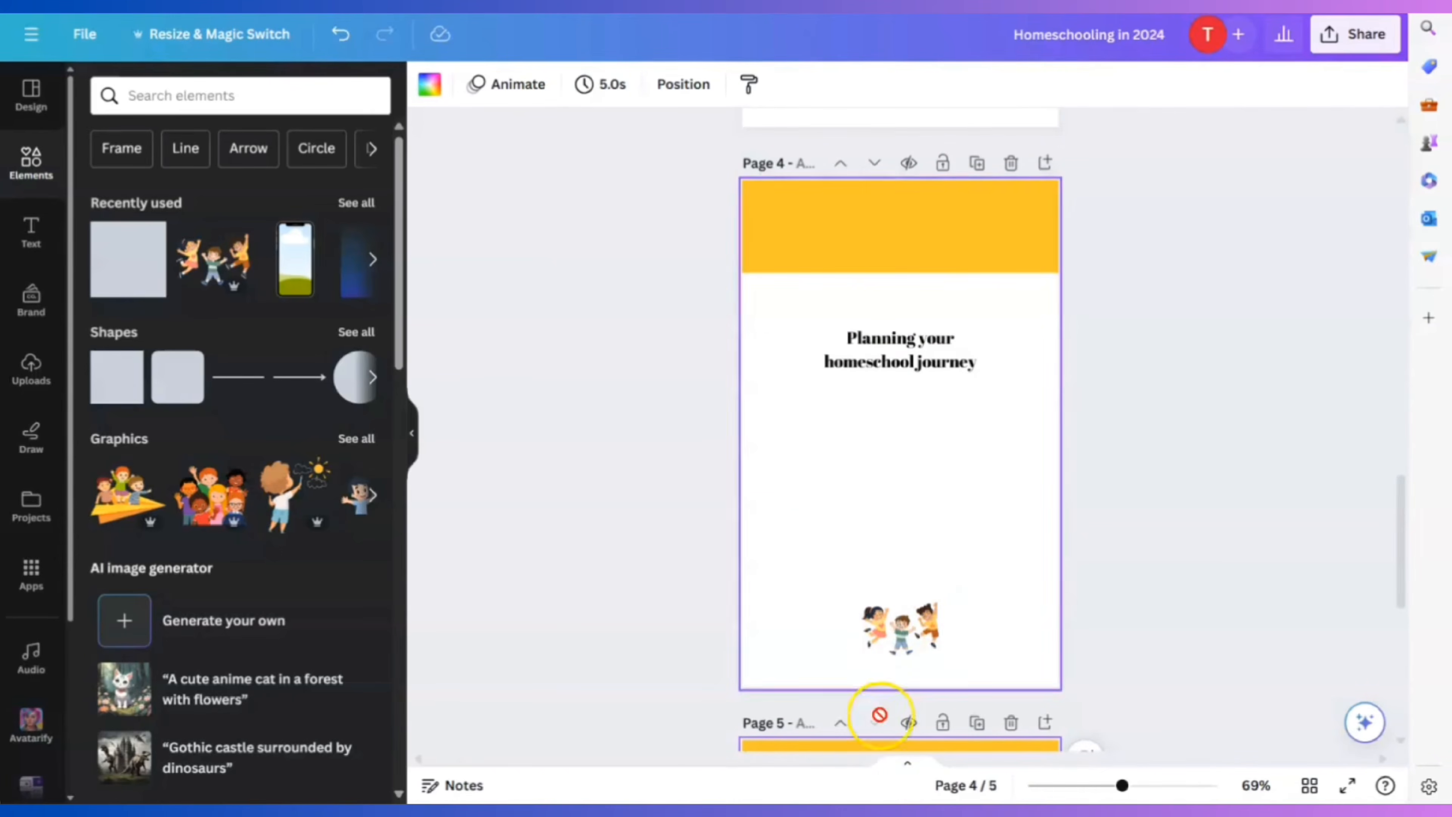
{"action": "mouse_move", "coordinate": [953, 815]}
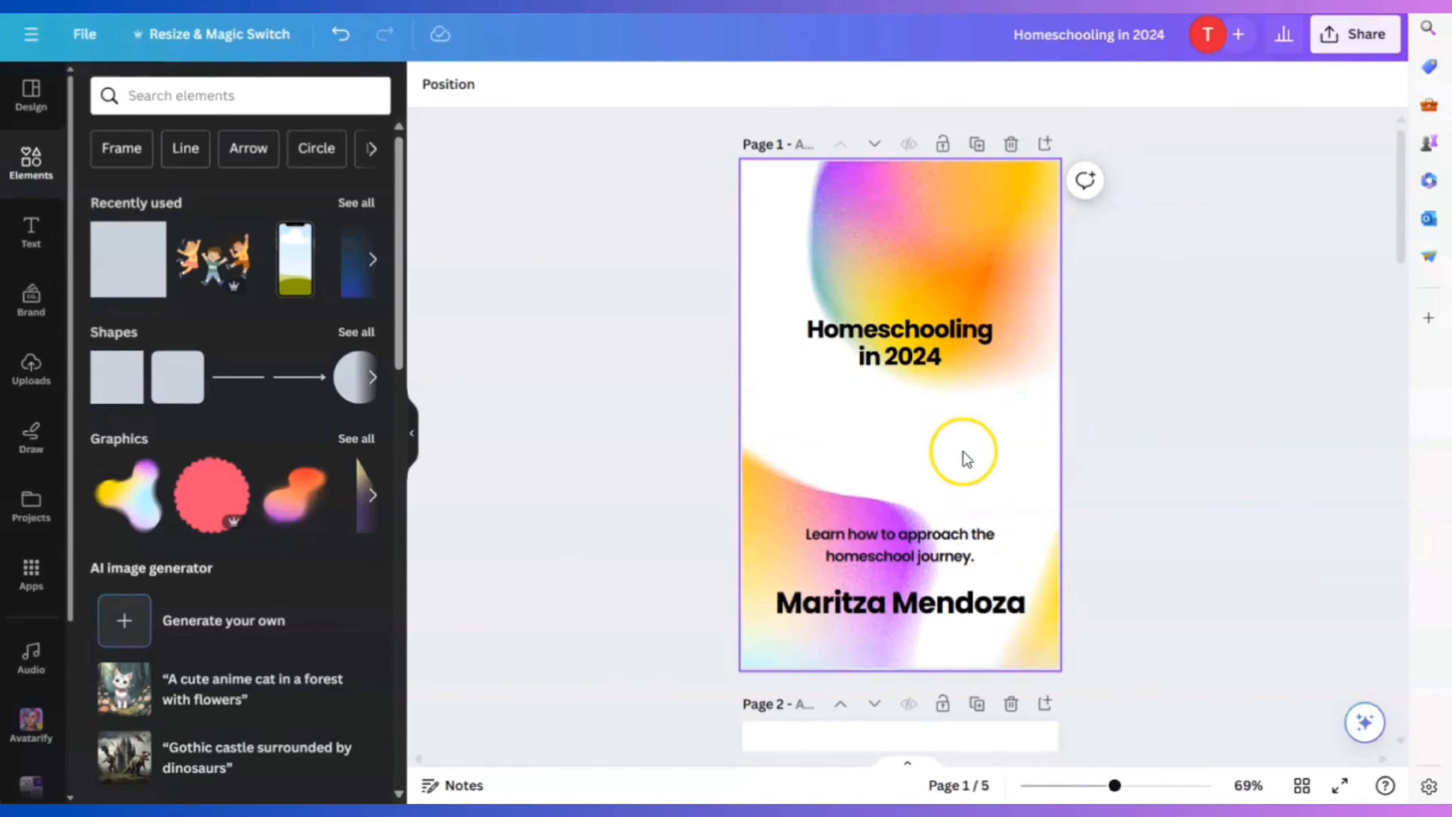
Download all pages of the ebook with file type PDF Print
{"action": "left_click", "coordinate": [1364, 50]}
{"action": "left_click", "coordinate": [1144, 514]}
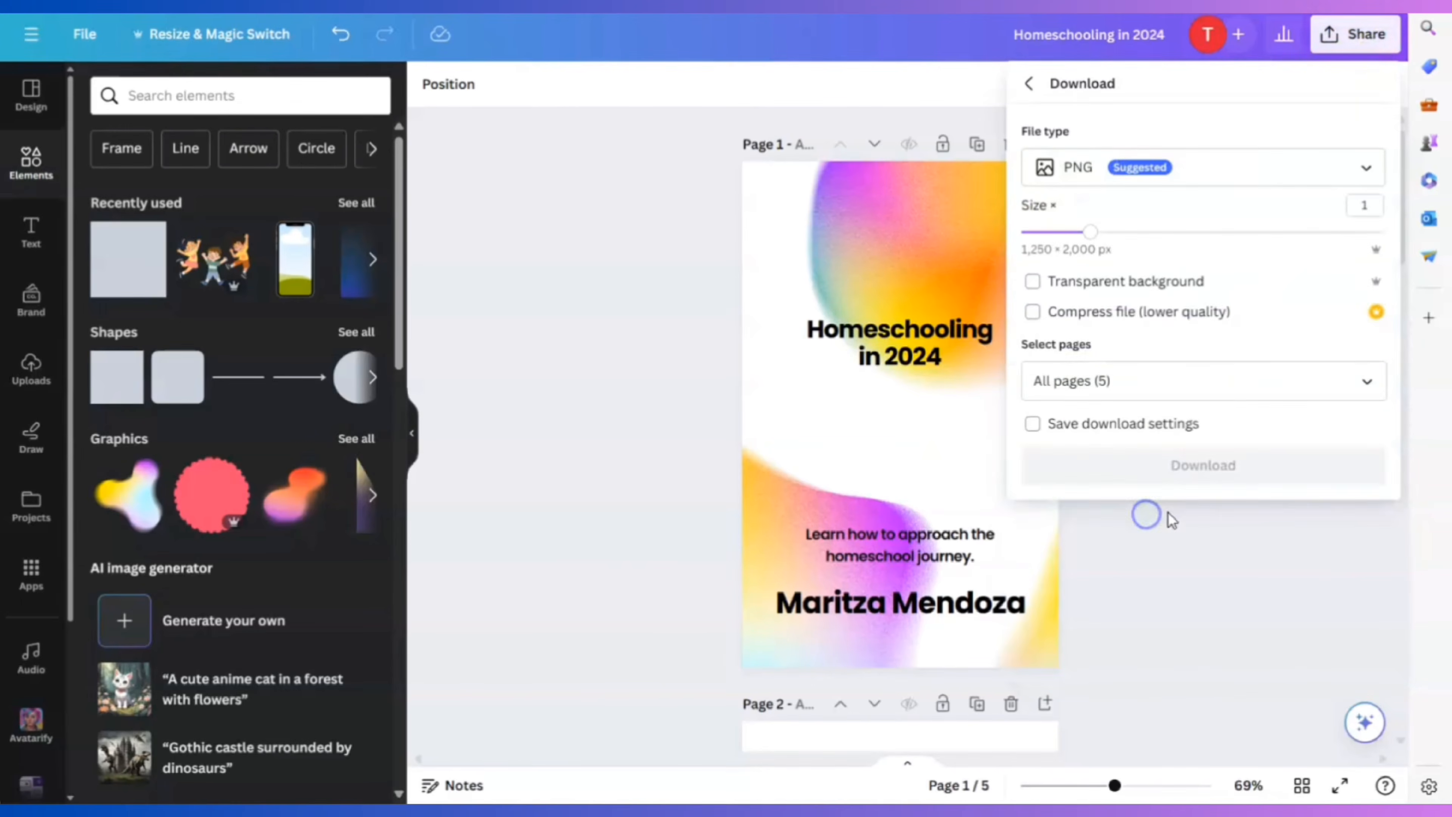
{"action": "left_click", "coordinate": [1202, 172]}
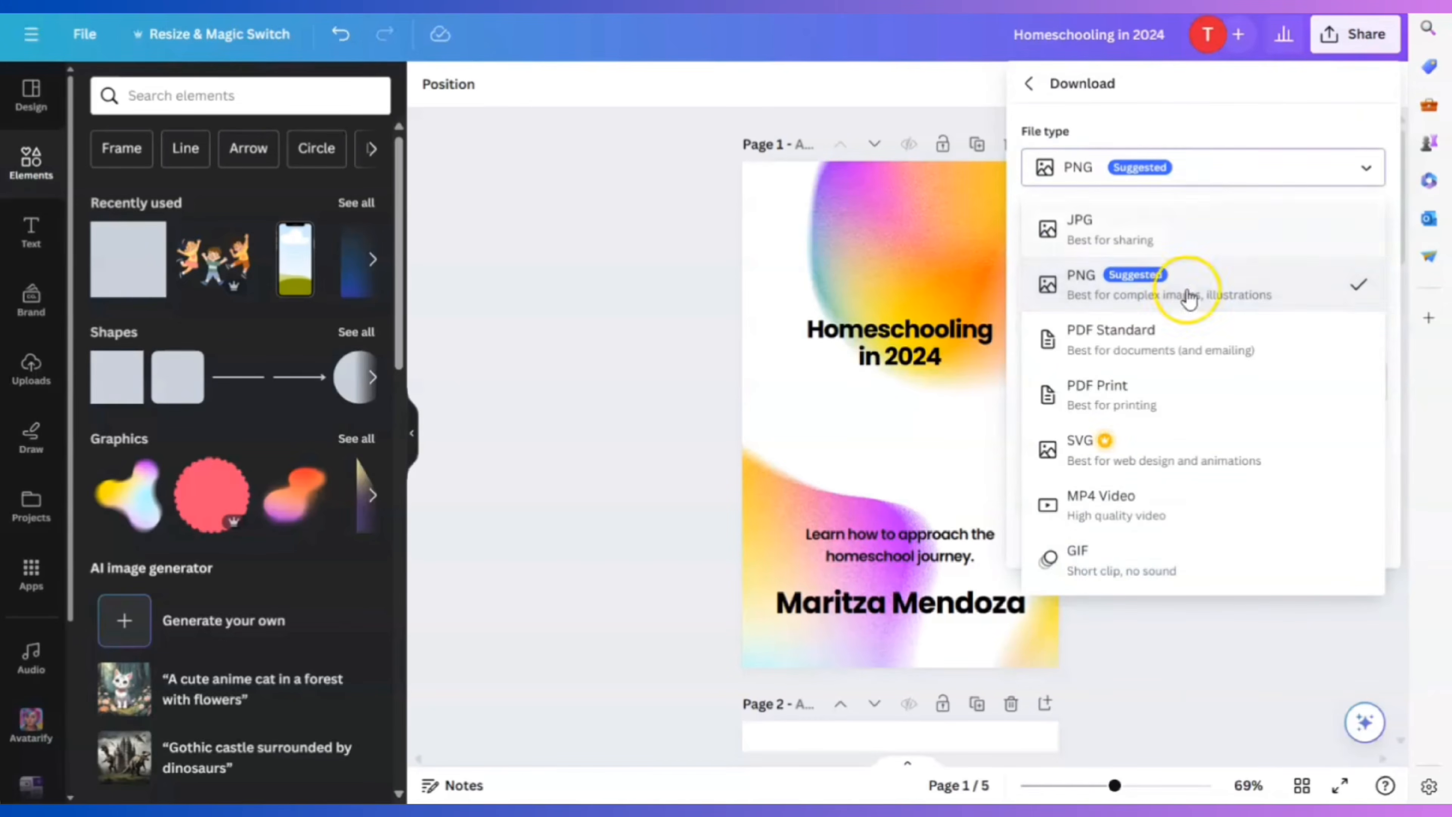
{"action": "left_click", "coordinate": [1154, 400]}
{"action": "left_click", "coordinate": [1202, 168]}
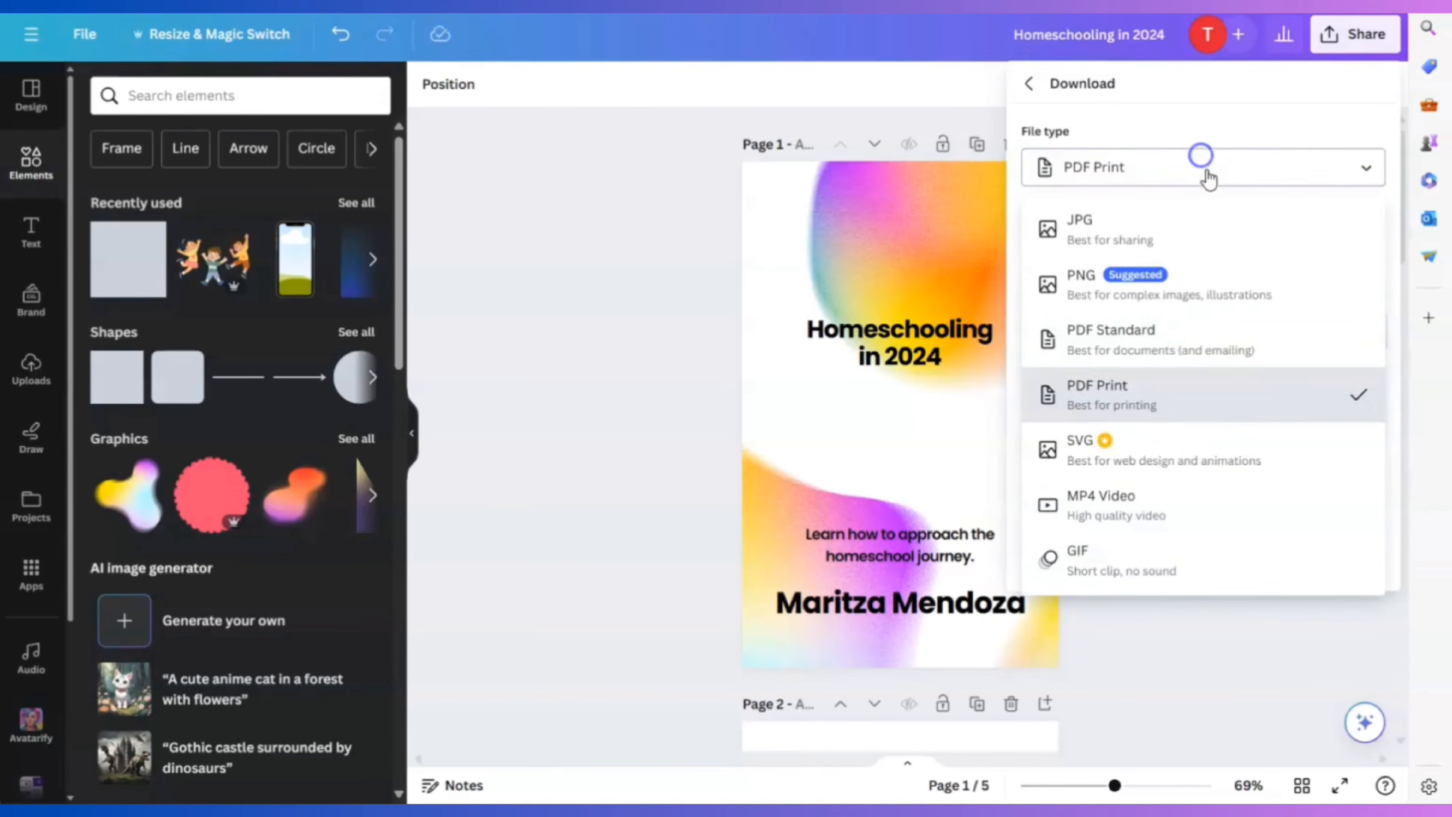
{"action": "left_click", "coordinate": [1180, 327]}
{"action": "left_click", "coordinate": [1212, 169]}
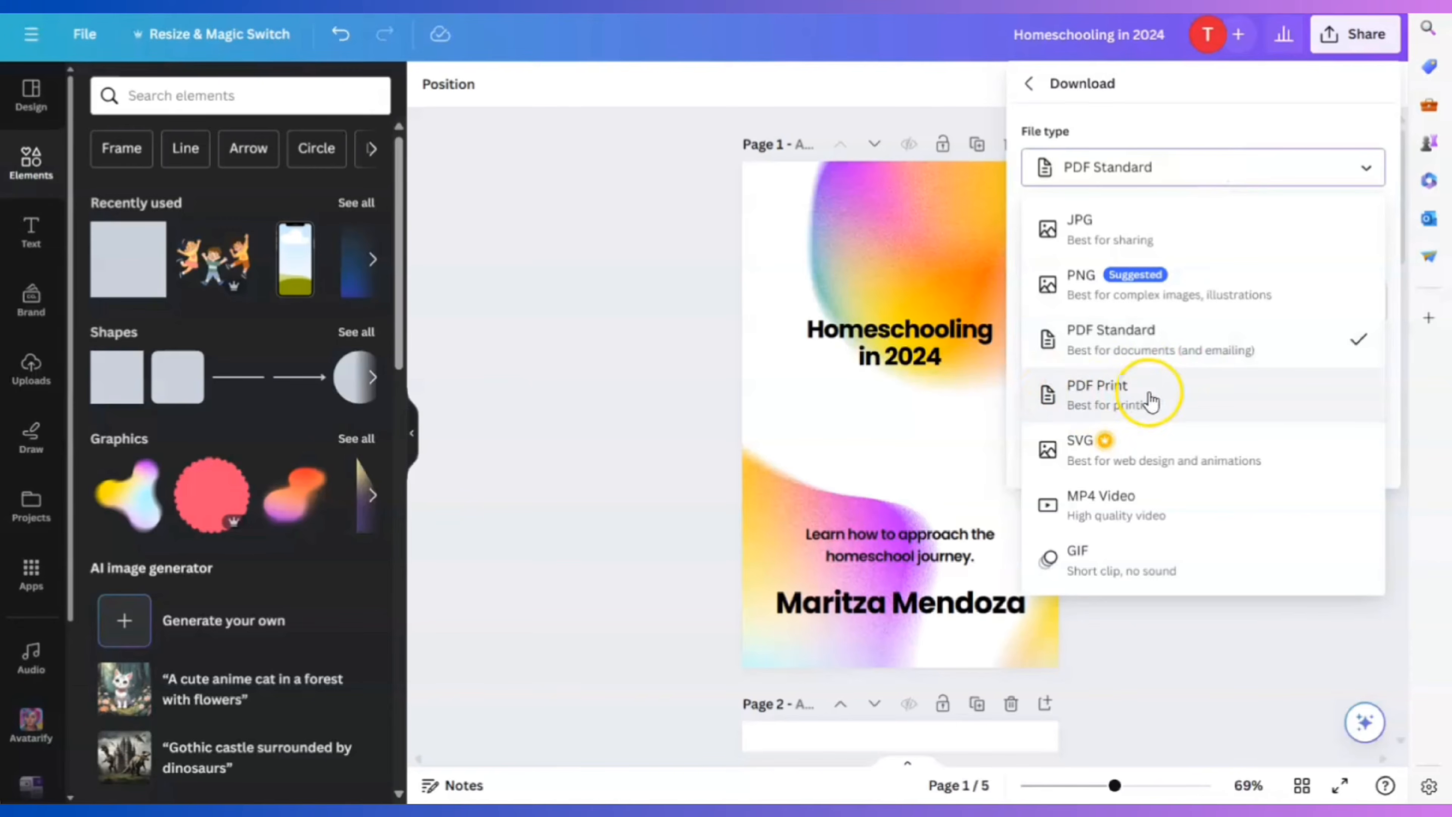
{"action": "left_click", "coordinate": [1173, 406]}
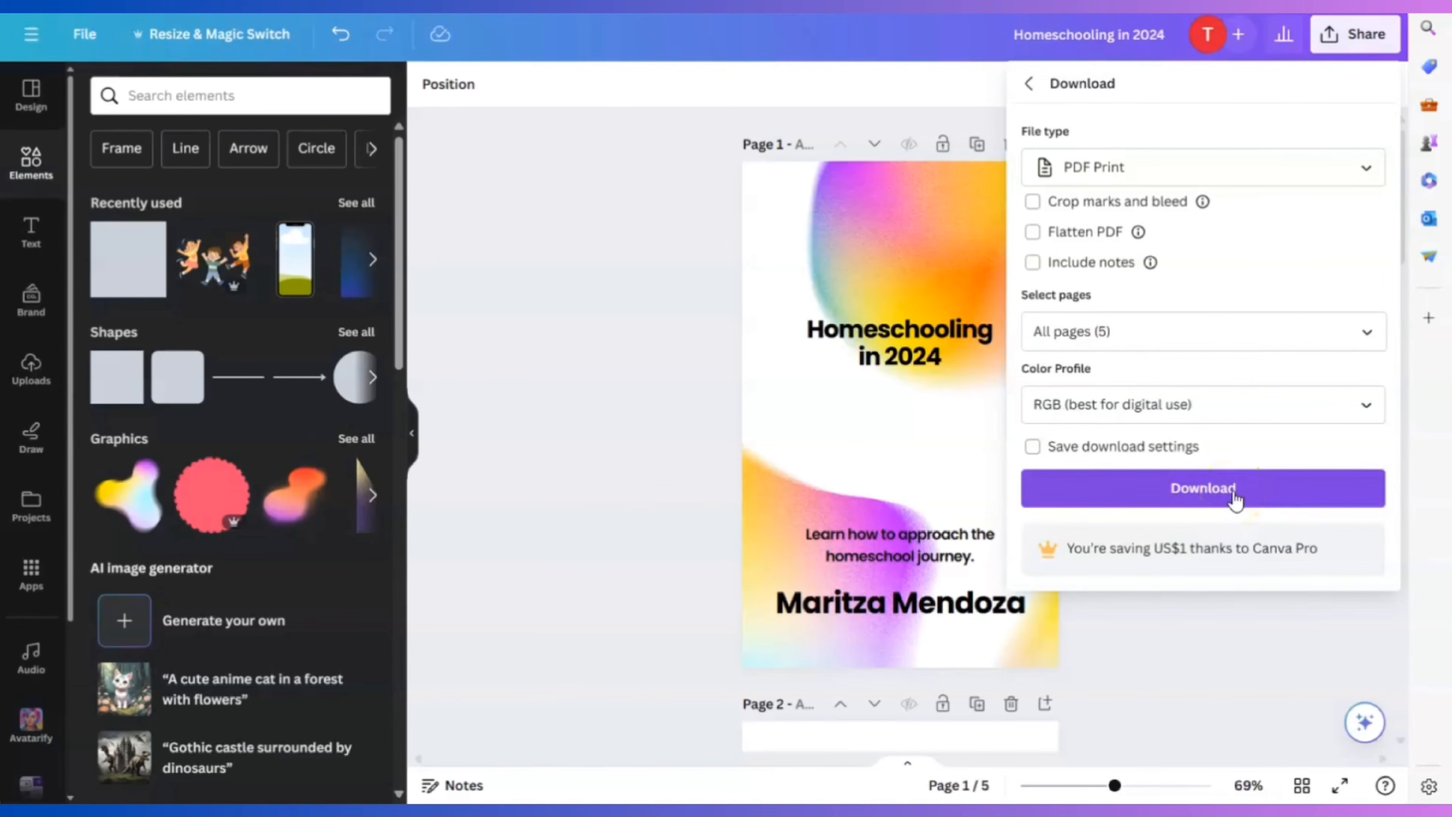
{"action": "left_click", "coordinate": [1236, 497]}
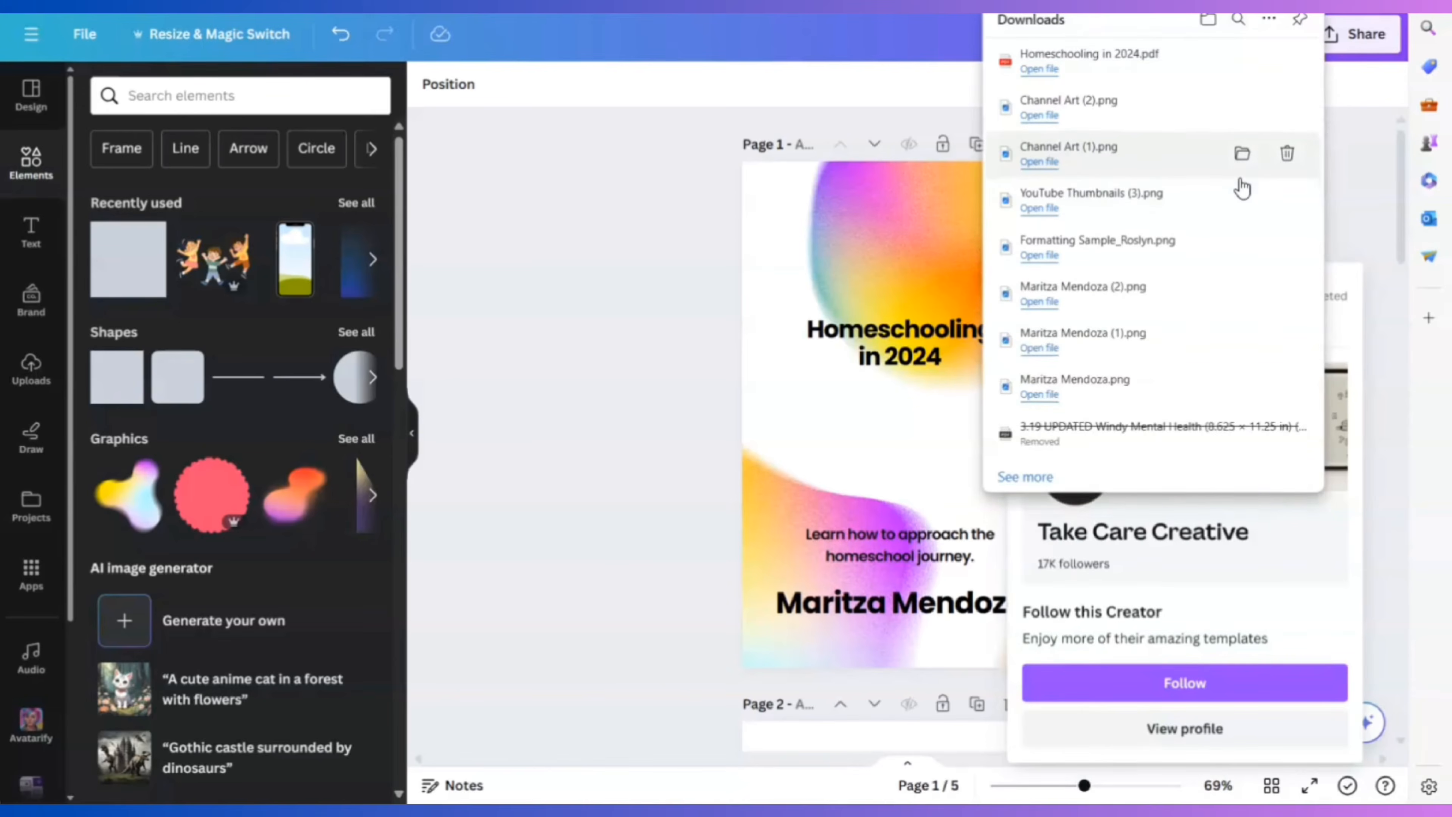
{"action": "left_click", "coordinate": [660, 299]}
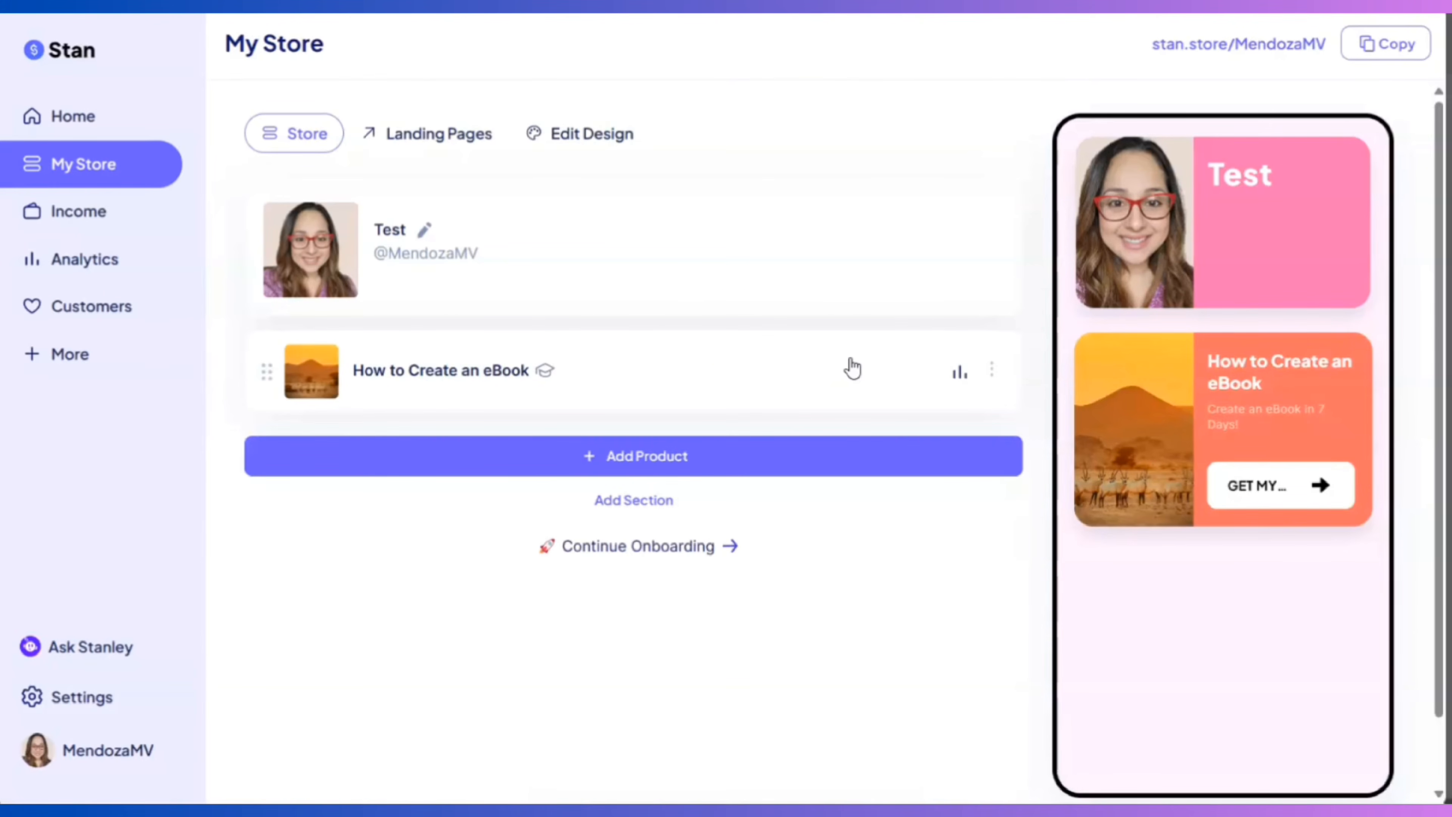
Add a new Digital Product in My Store using the Button style
{"action": "left_click", "coordinate": [626, 463]}
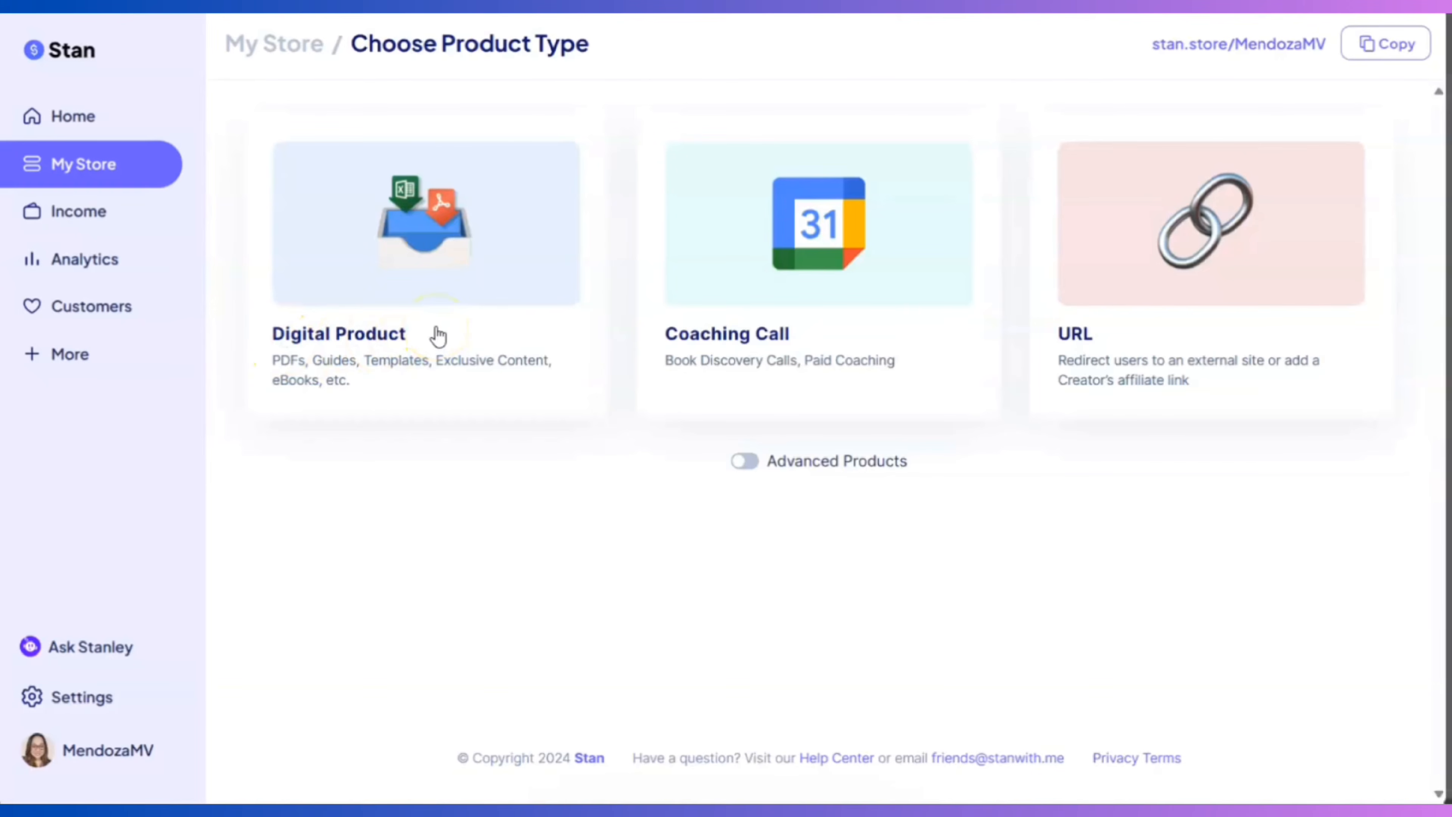
{"action": "left_click", "coordinate": [419, 344]}
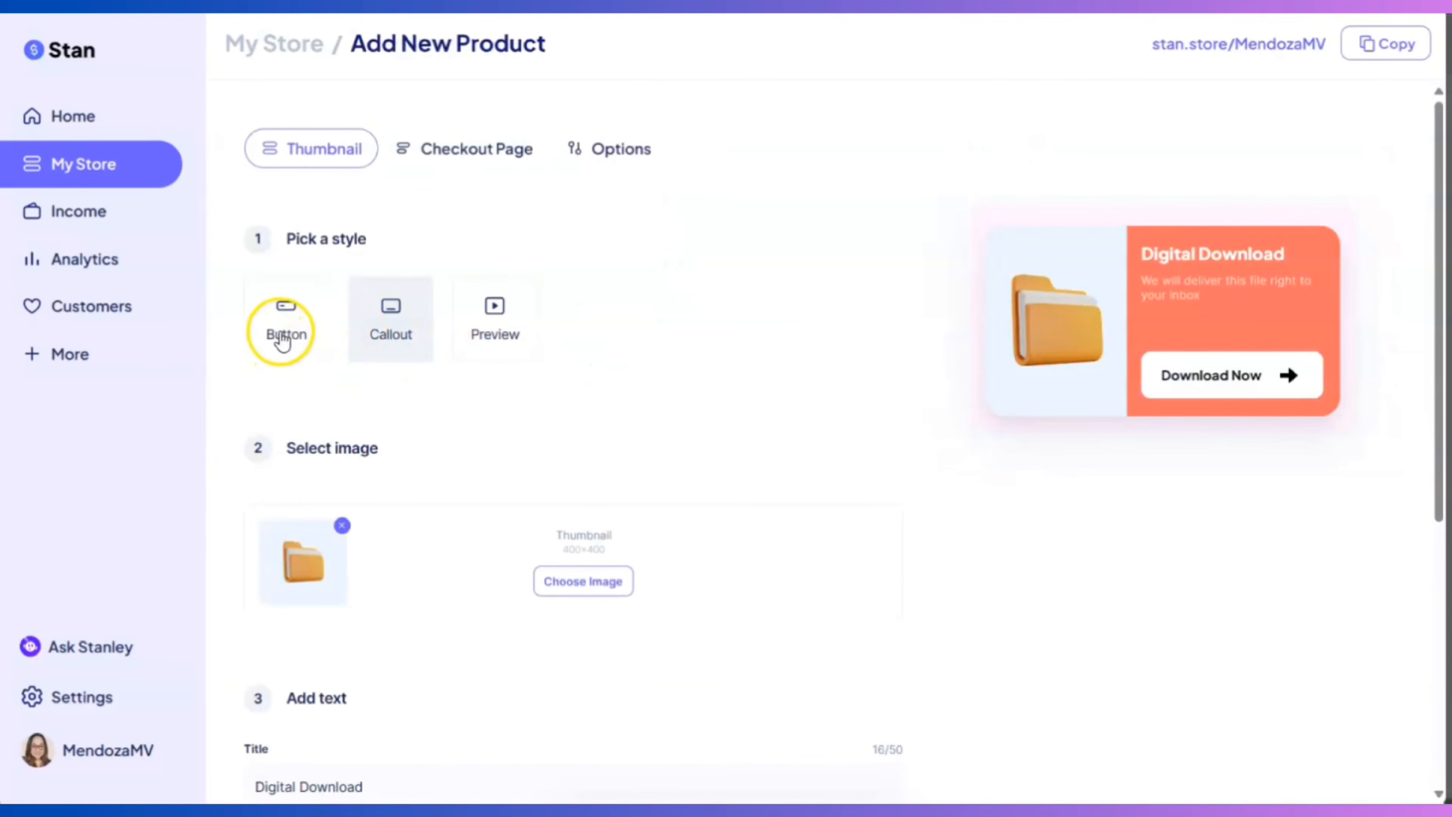
{"action": "left_click", "coordinate": [284, 338]}
{"action": "scroll", "coordinate": [895, 441], "scroll_direction": "down", "scroll_amount": 4}
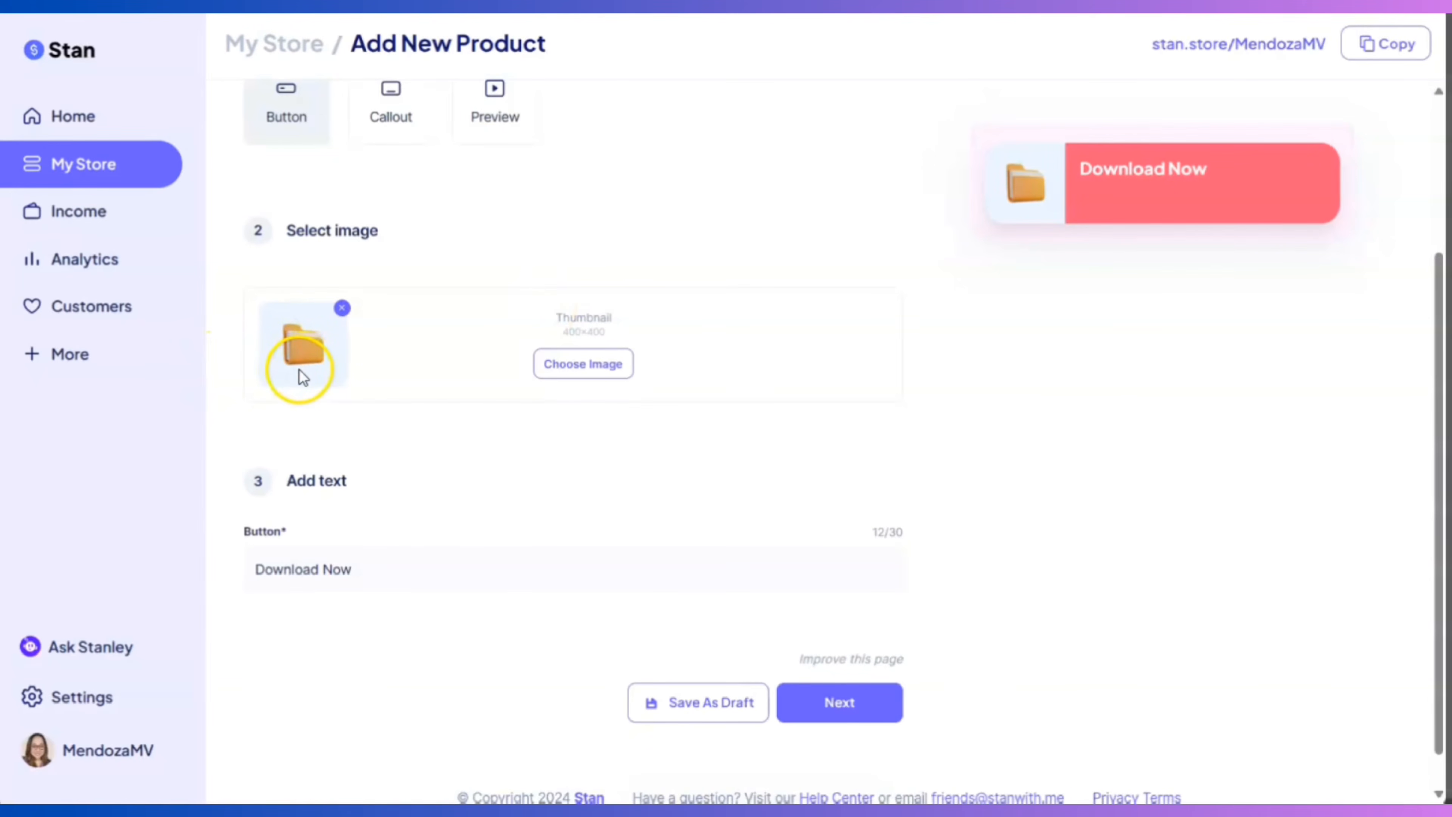
Upload the Homeschooling in 2024 cover from Downloads as the thumbnail and crop it
{"action": "left_click", "coordinate": [580, 364]}
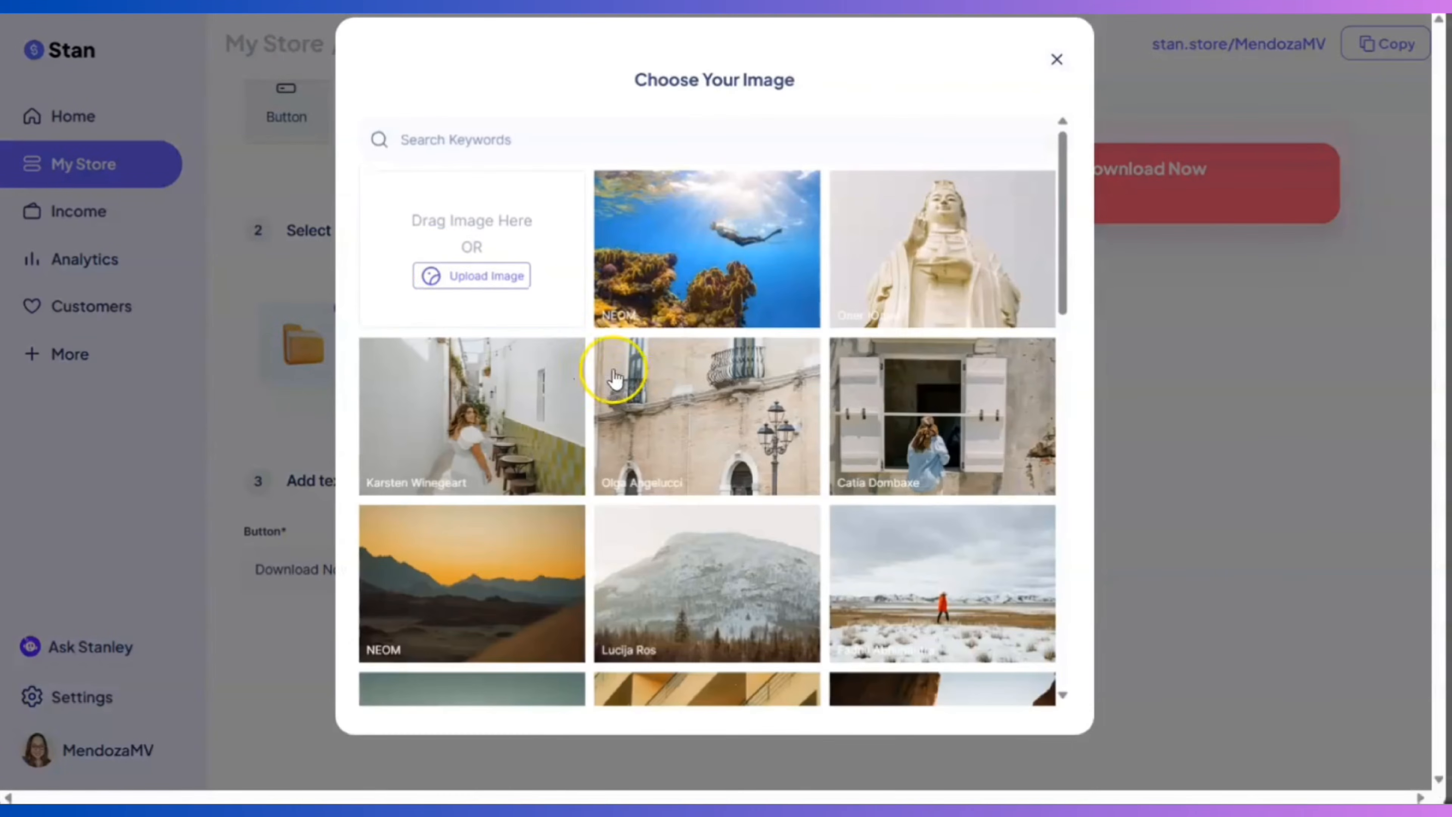
{"action": "left_click", "coordinate": [467, 271]}
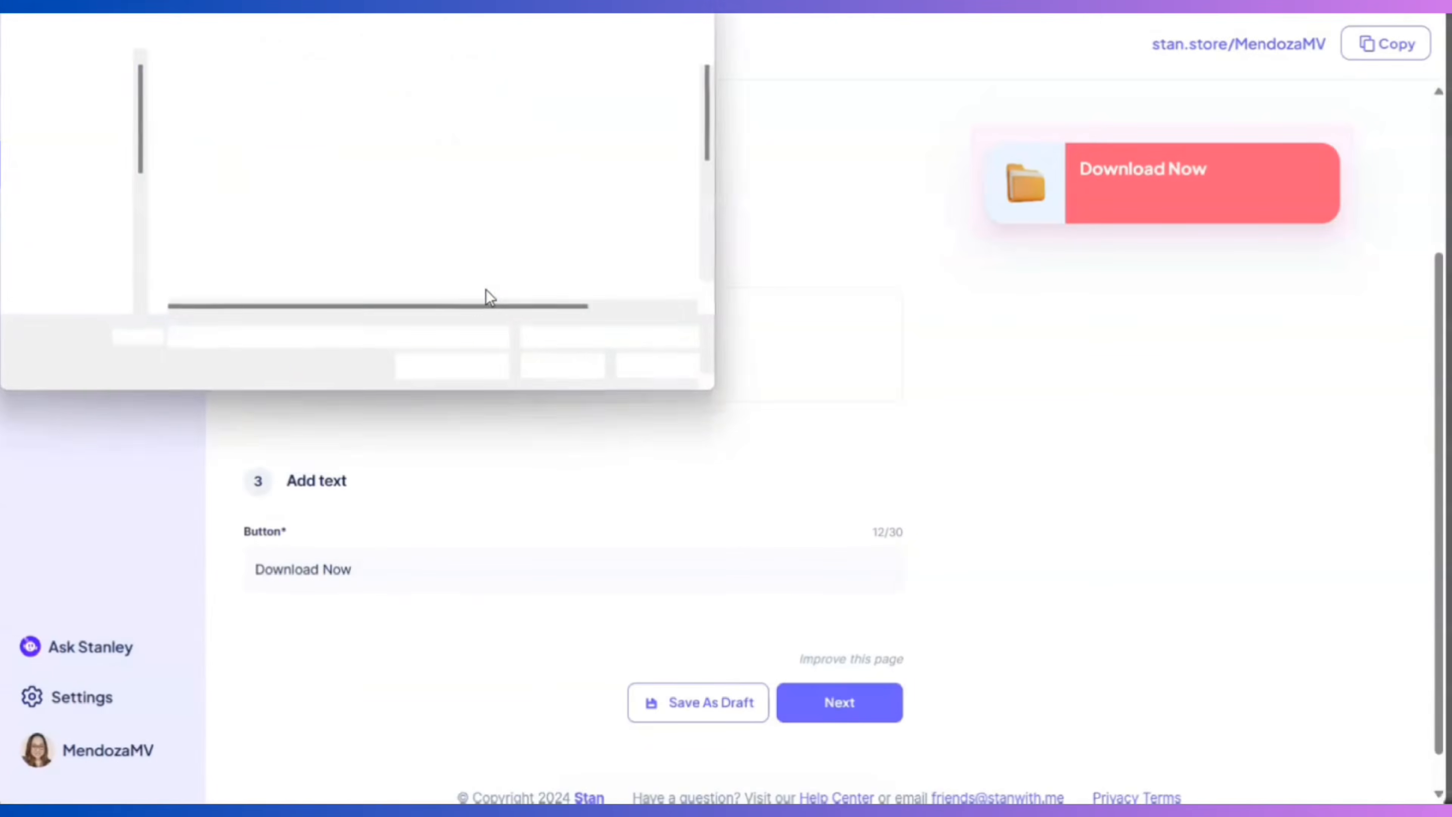
{"action": "left_click", "coordinate": [60, 222]}
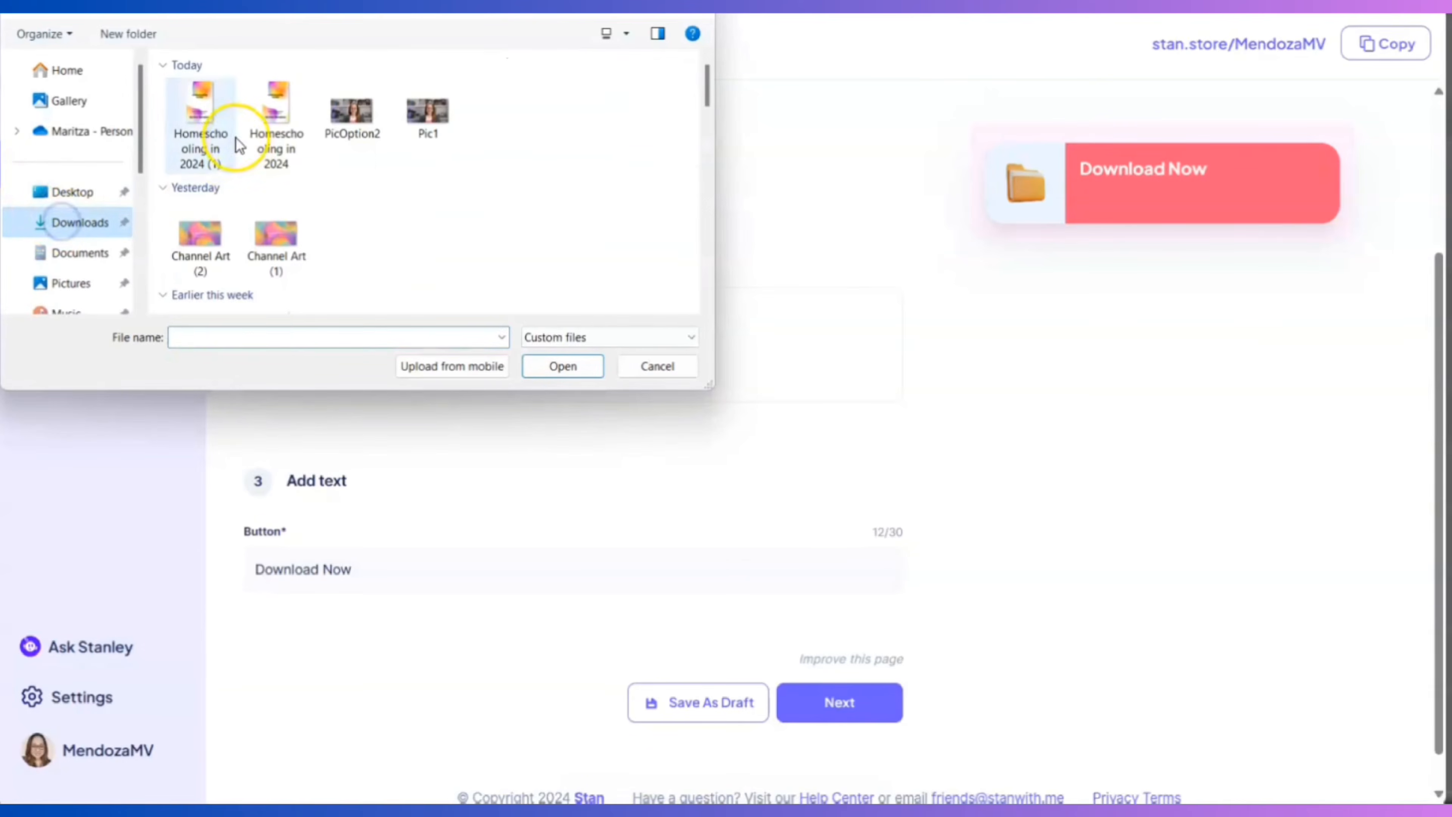
{"action": "left_click", "coordinate": [203, 107]}
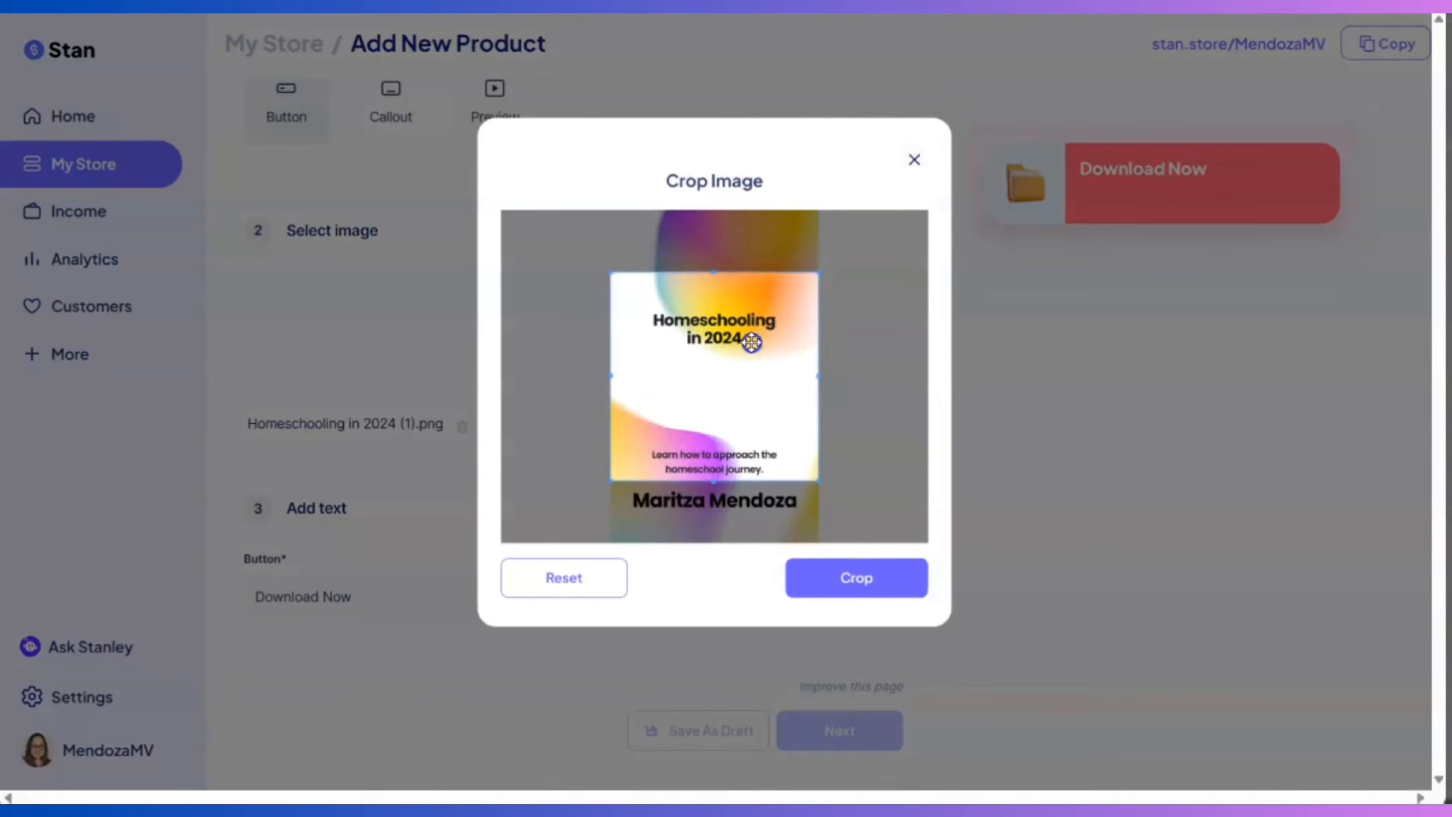
{"action": "left_click_drag", "start_coordinate": [751, 342], "coordinate": [759, 387]}
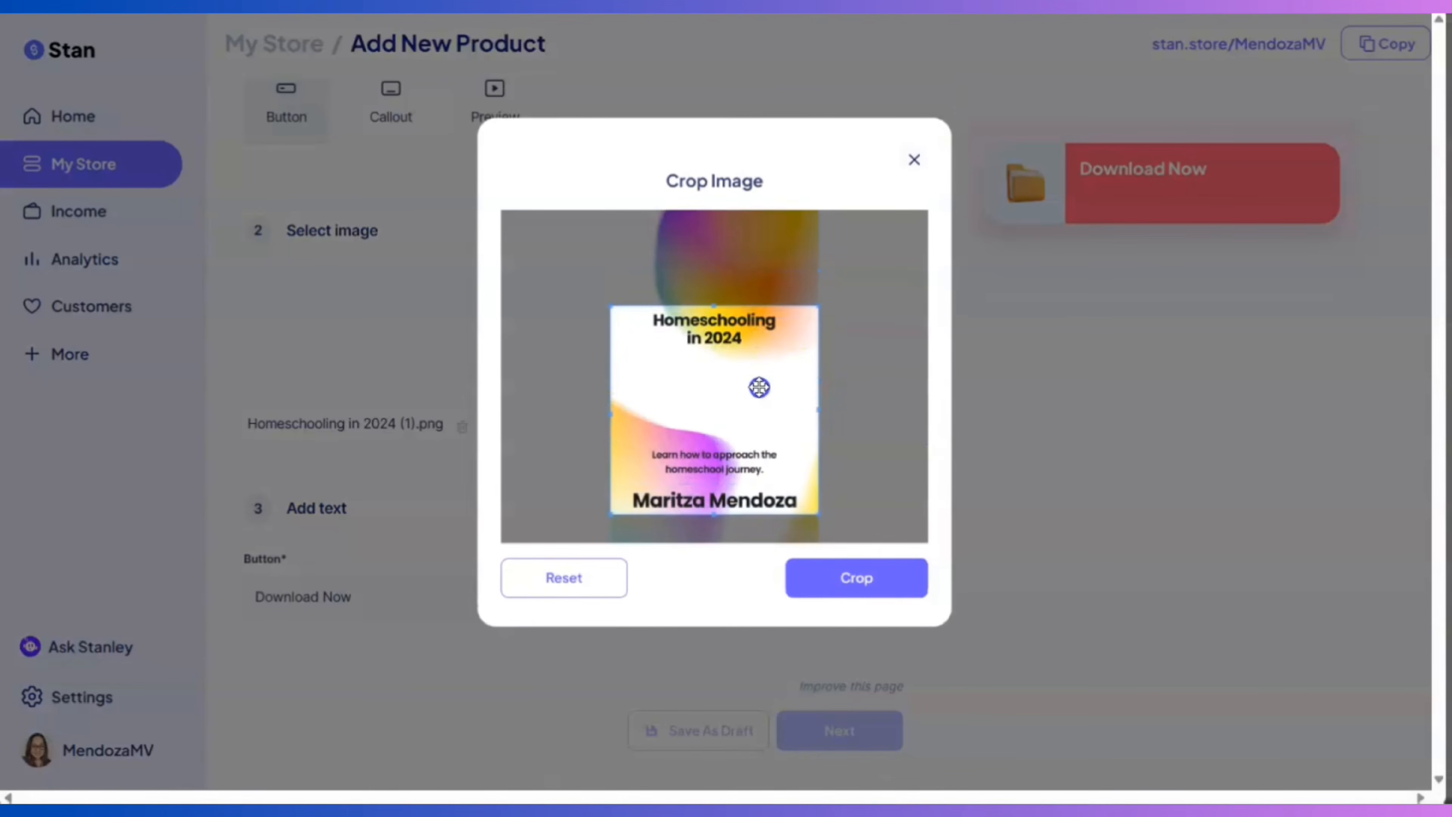
{"action": "left_click", "coordinate": [892, 589]}
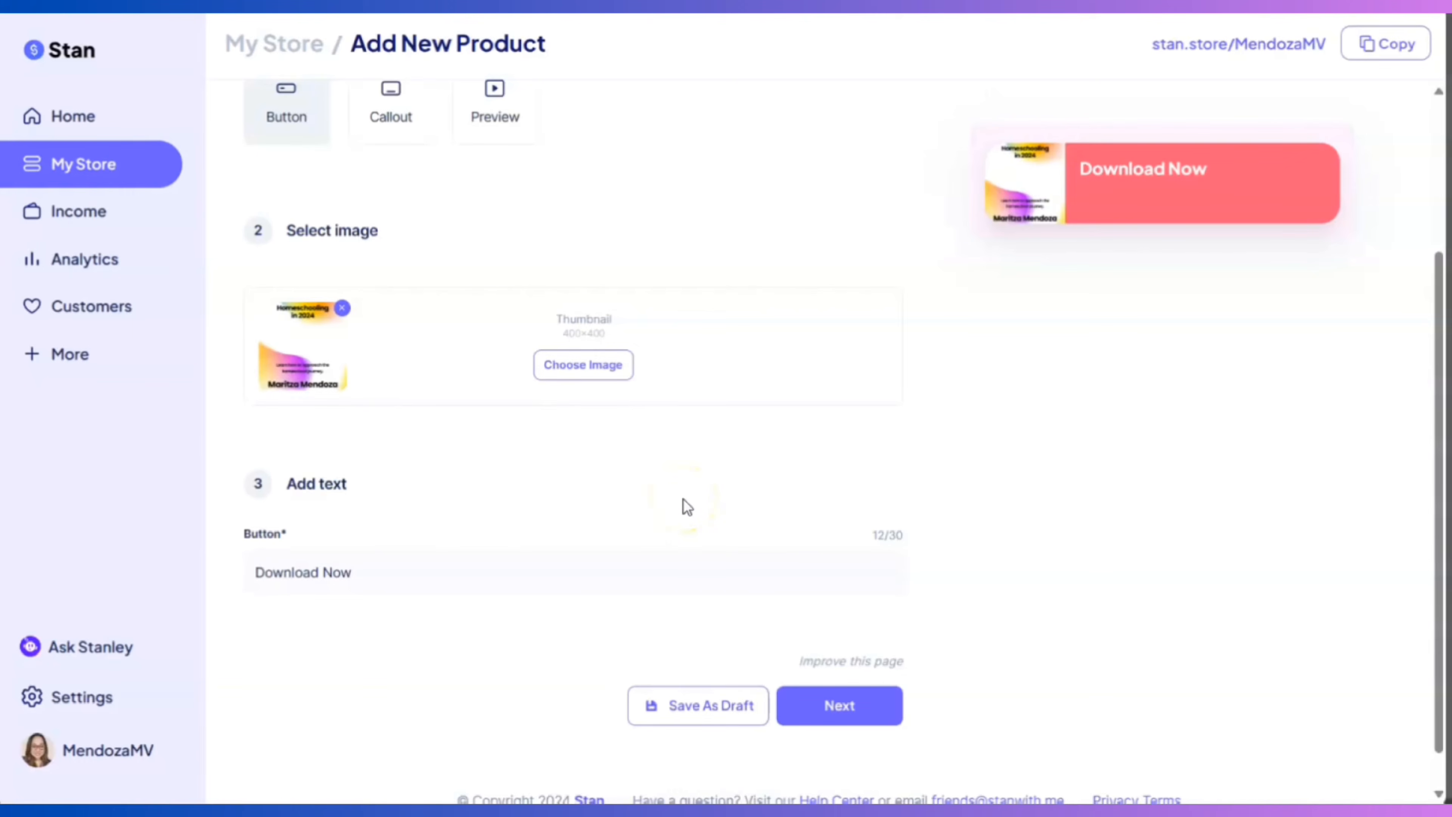
Leave the button label as 'Download Now' and continue to the Checkout Page
{"action": "scroll", "coordinate": [515, 442], "scroll_direction": "down", "scroll_amount": 1}
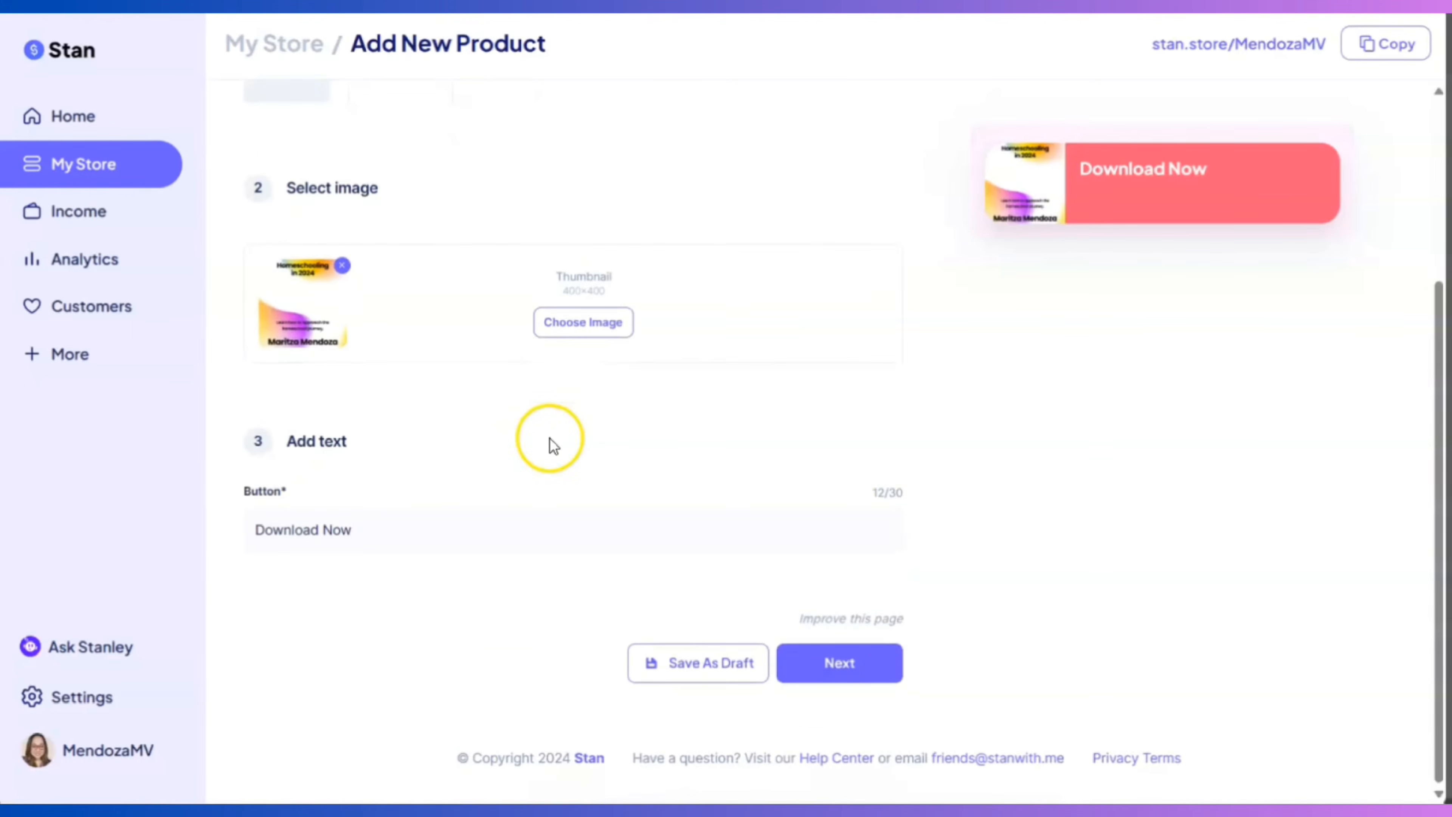
{"action": "left_click_drag", "start_coordinate": [441, 537], "coordinate": [235, 539]}
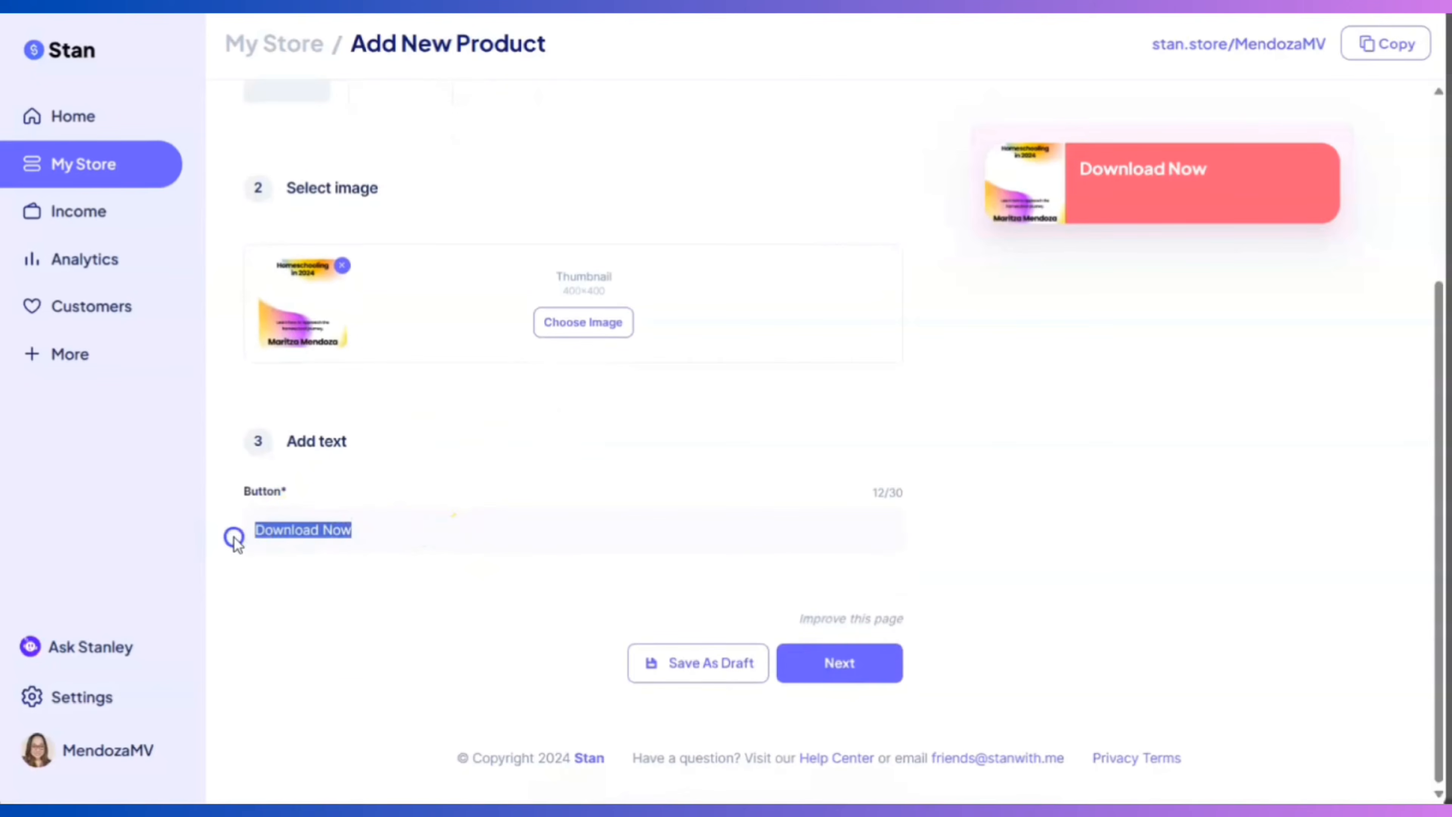
{"action": "left_click", "coordinate": [459, 523]}
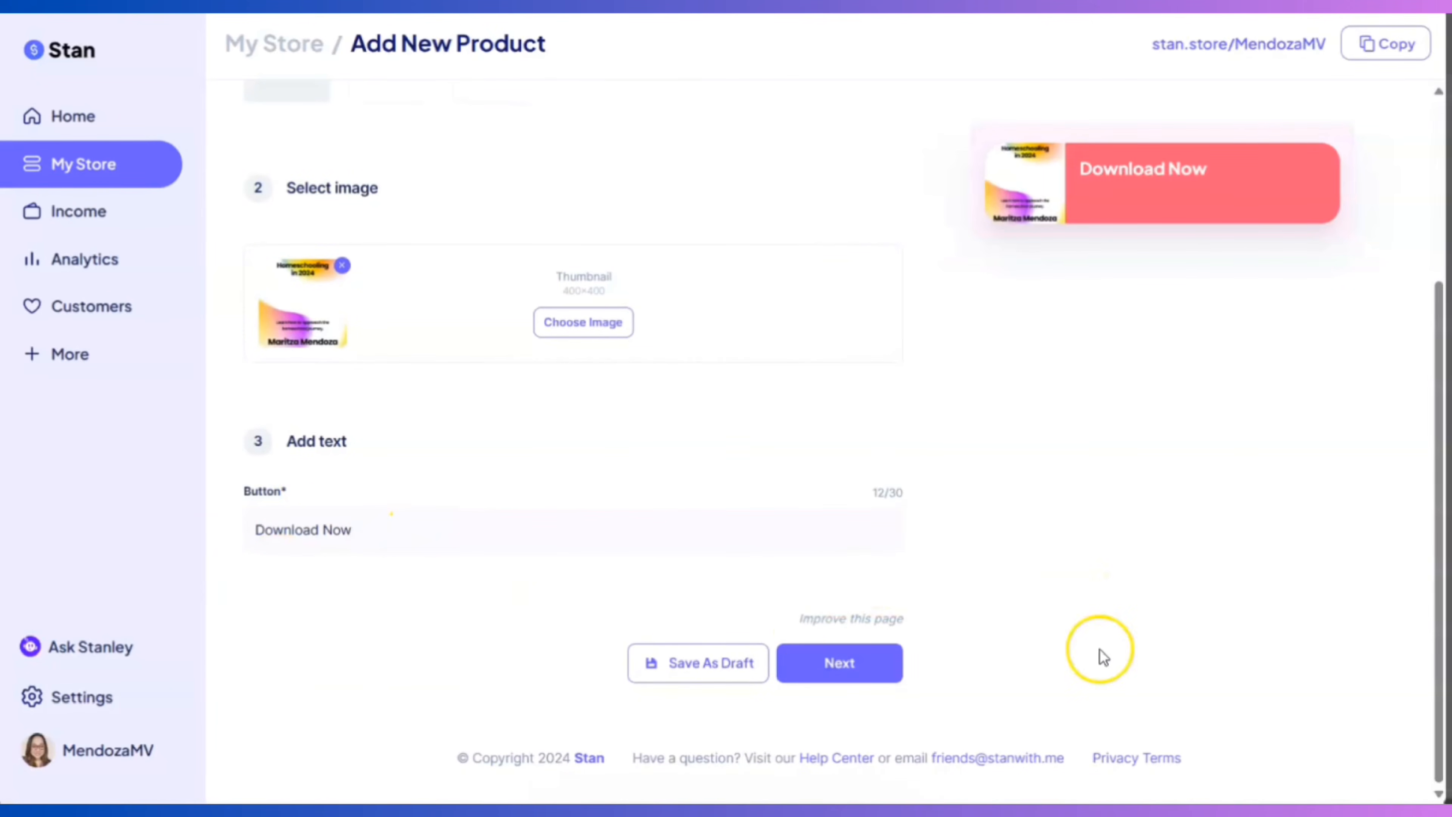
{"action": "left_click", "coordinate": [855, 678]}
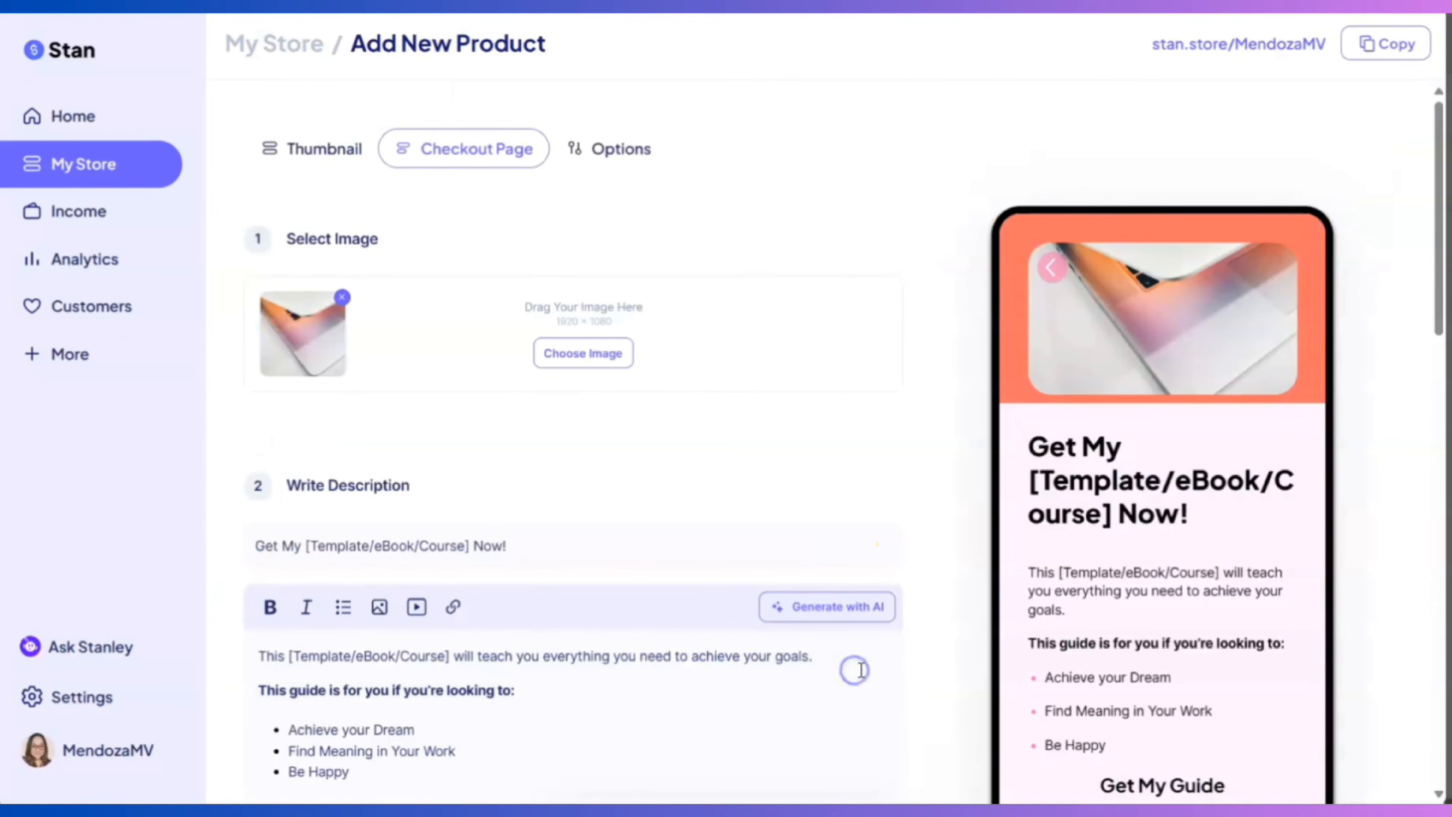
Set the checkout image to the desert mountain sunset photo and title the page 'Get My eBook Today!'
{"action": "scroll", "coordinate": [680, 405], "scroll_direction": "down", "scroll_amount": 2}
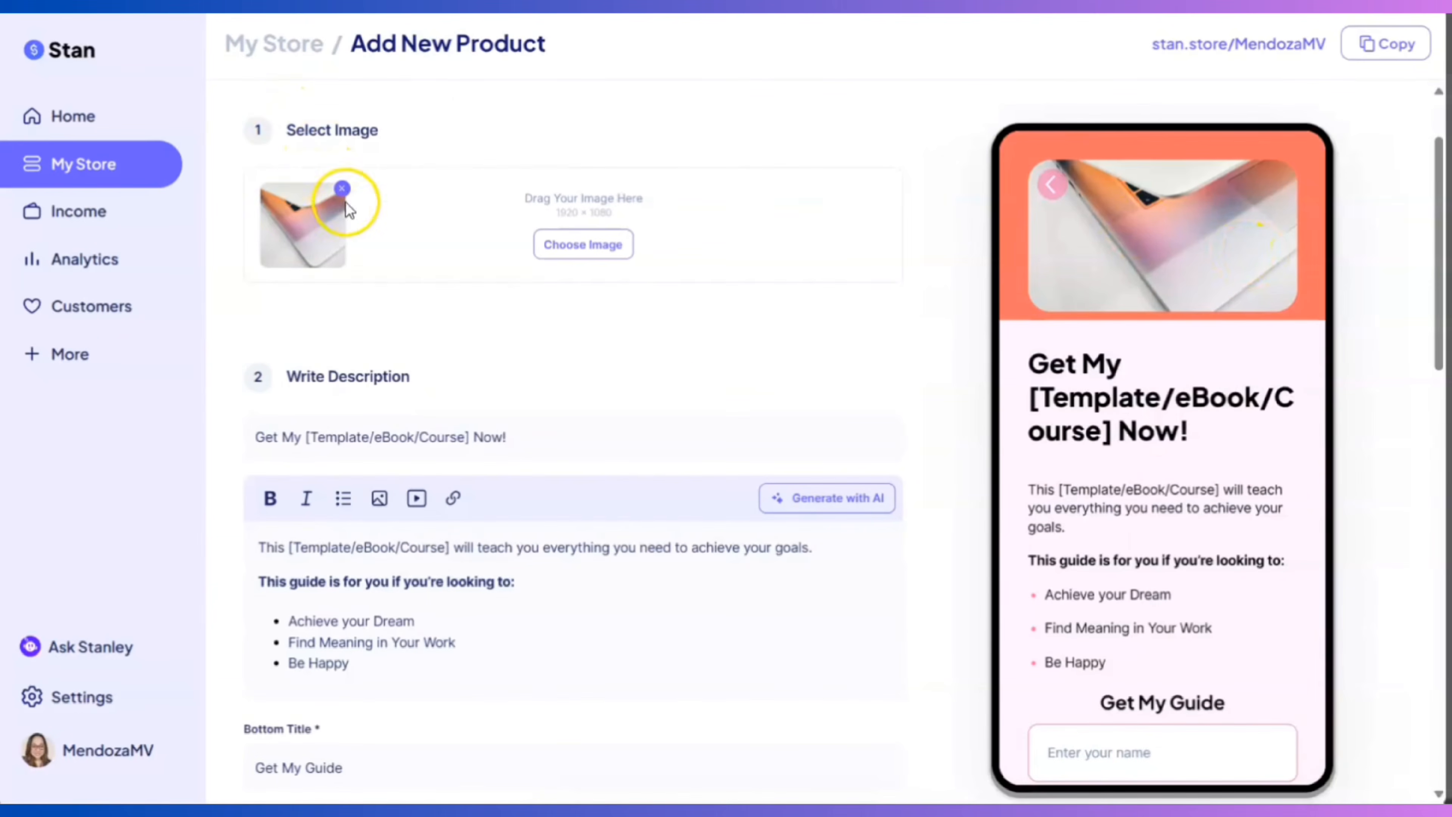
{"action": "left_click", "coordinate": [555, 245]}
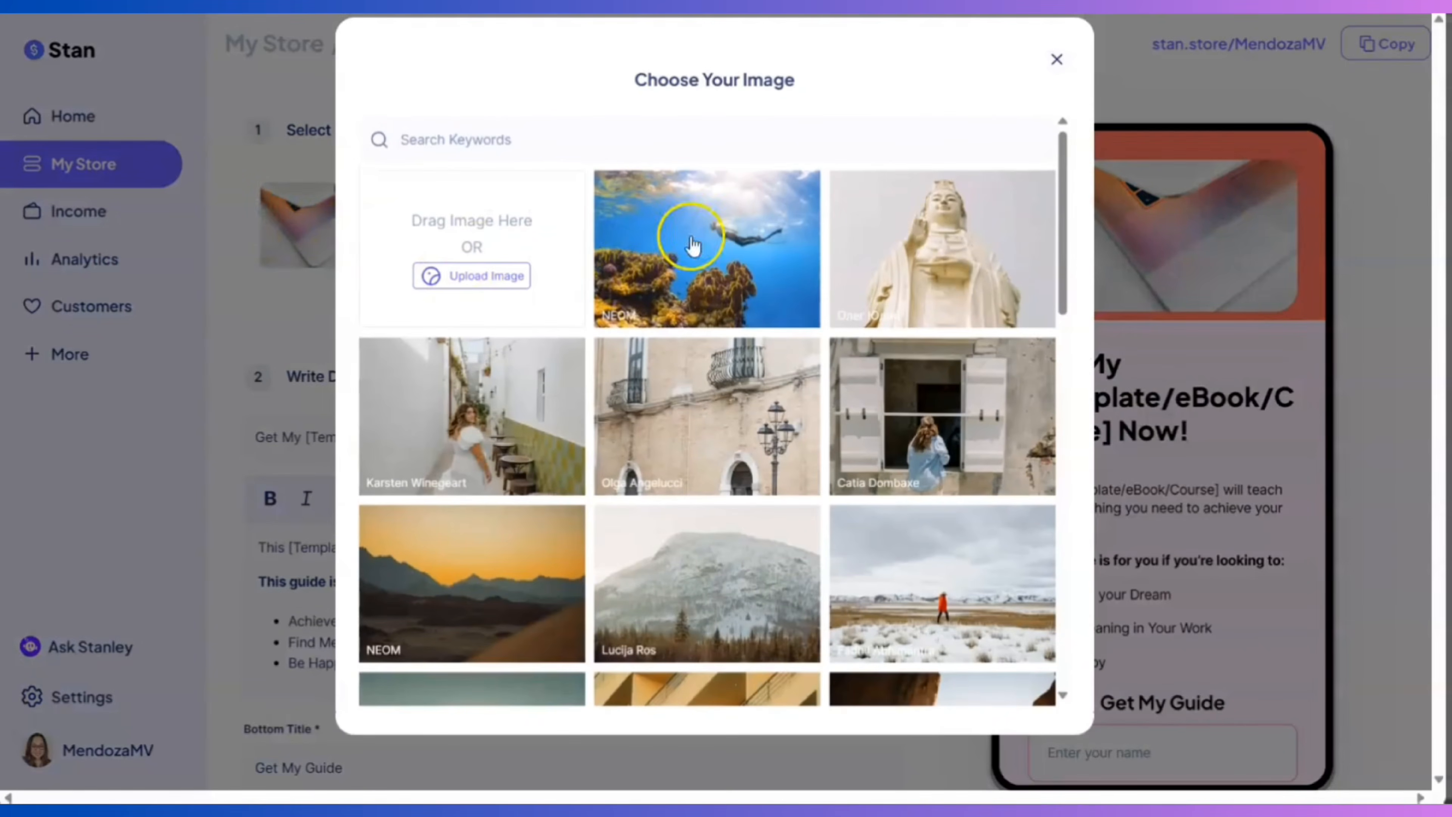
{"action": "left_click", "coordinate": [722, 231]}
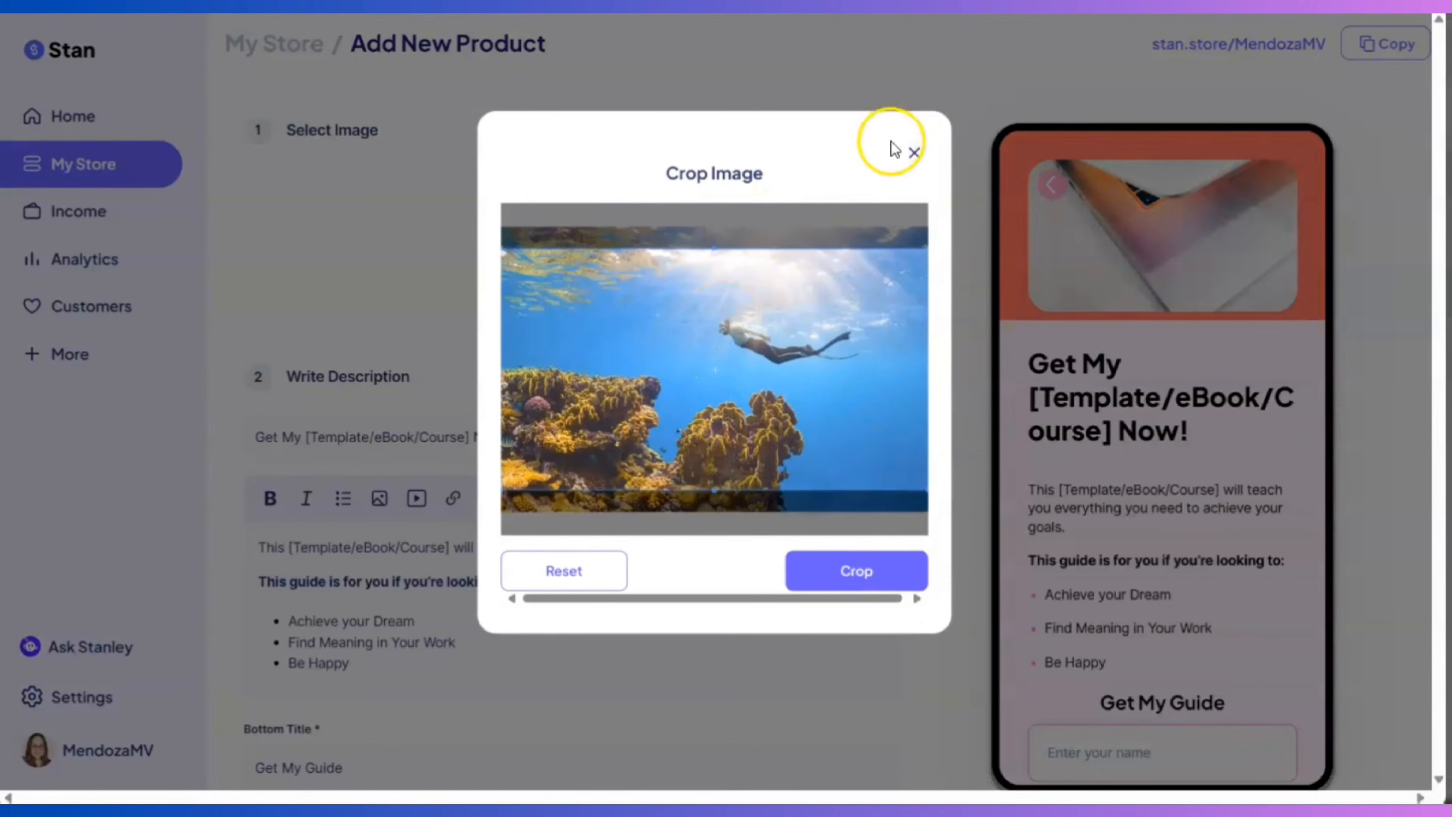
{"action": "left_click", "coordinate": [913, 156]}
{"action": "left_click", "coordinate": [594, 243]}
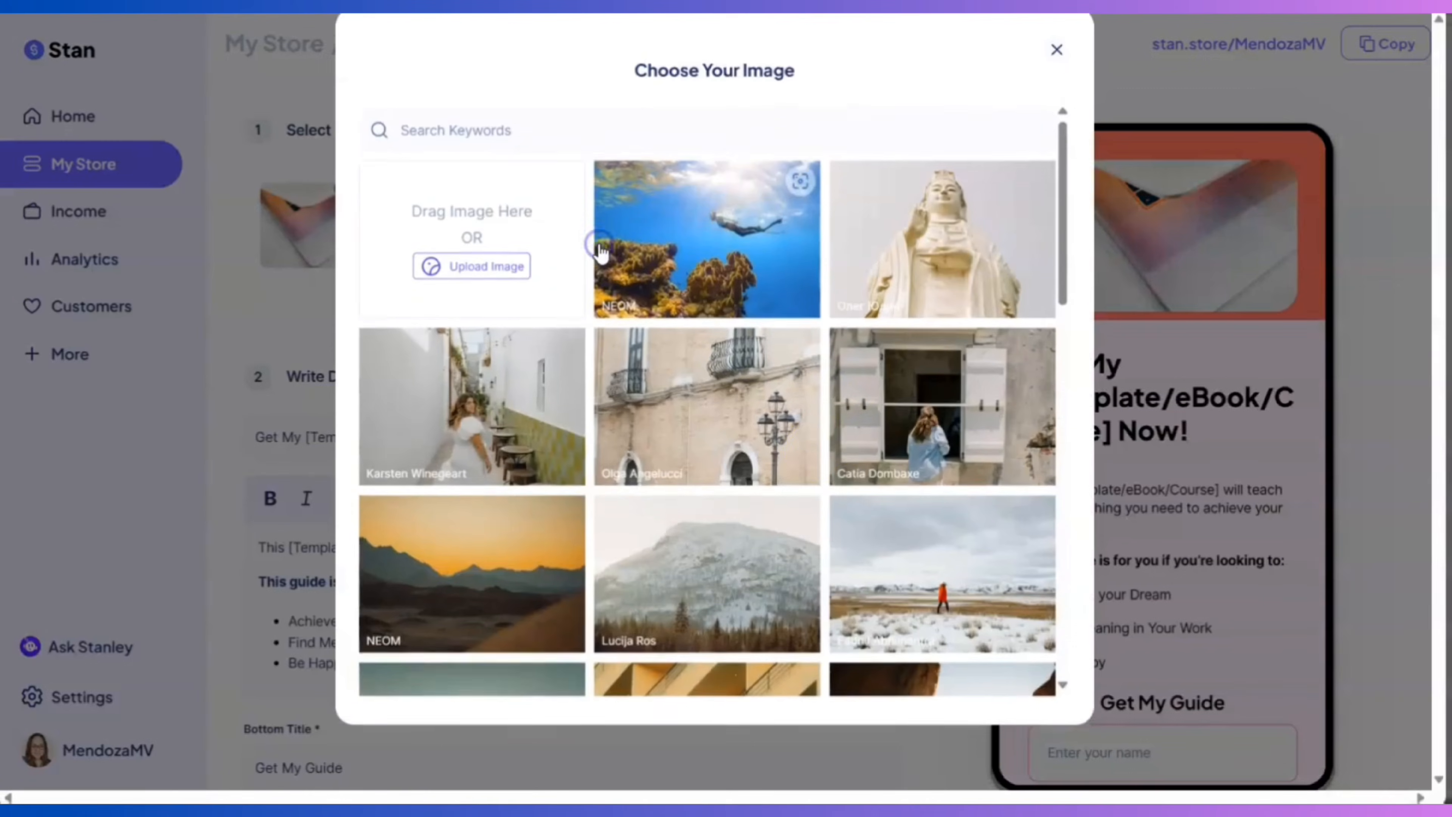
{"action": "left_click", "coordinate": [541, 520]}
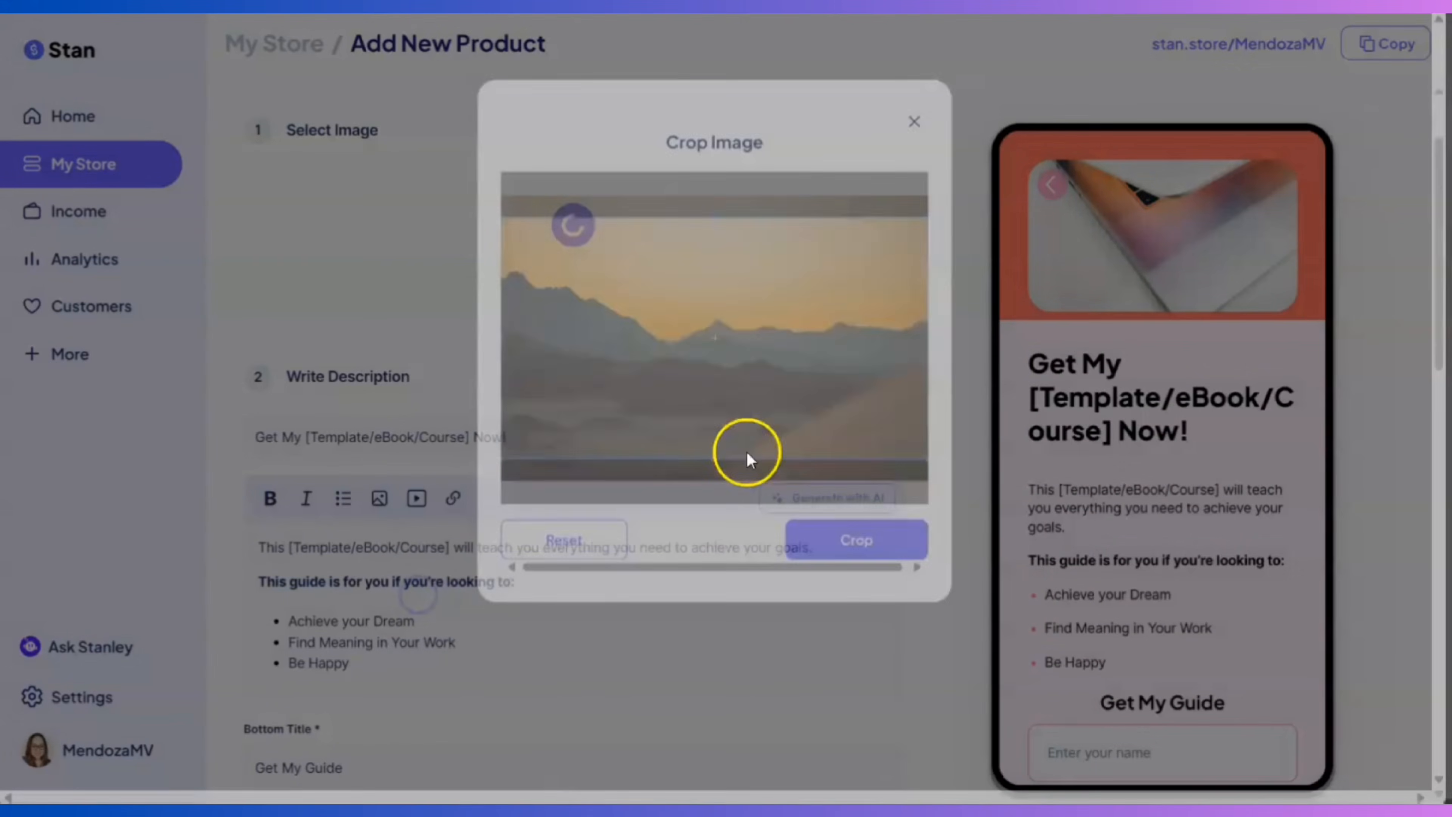
{"action": "left_click", "coordinate": [875, 572]}
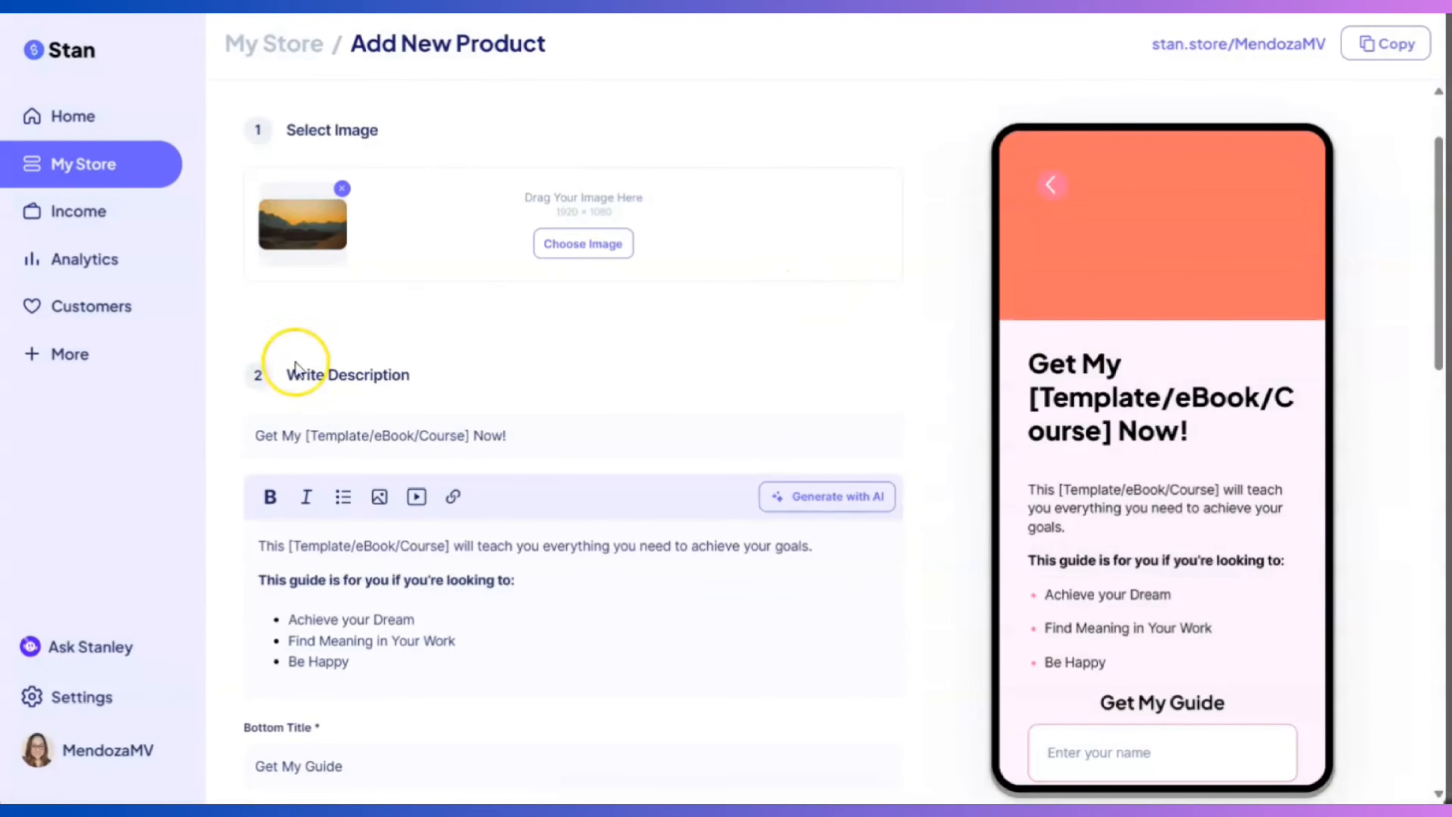
{"action": "left_click_drag", "start_coordinate": [574, 437], "coordinate": [205, 458]}
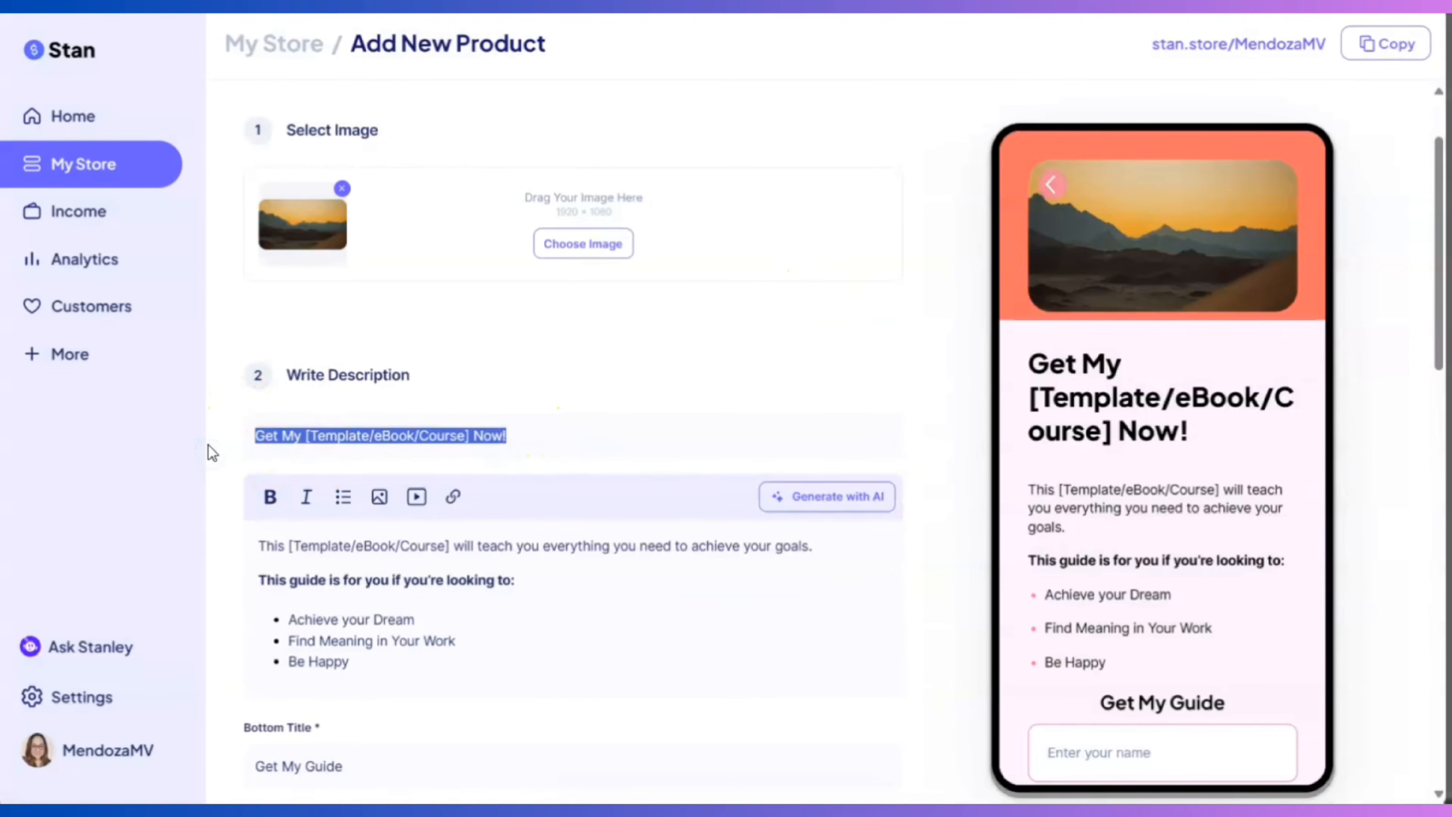
{"action": "type", "text": "Get My"}
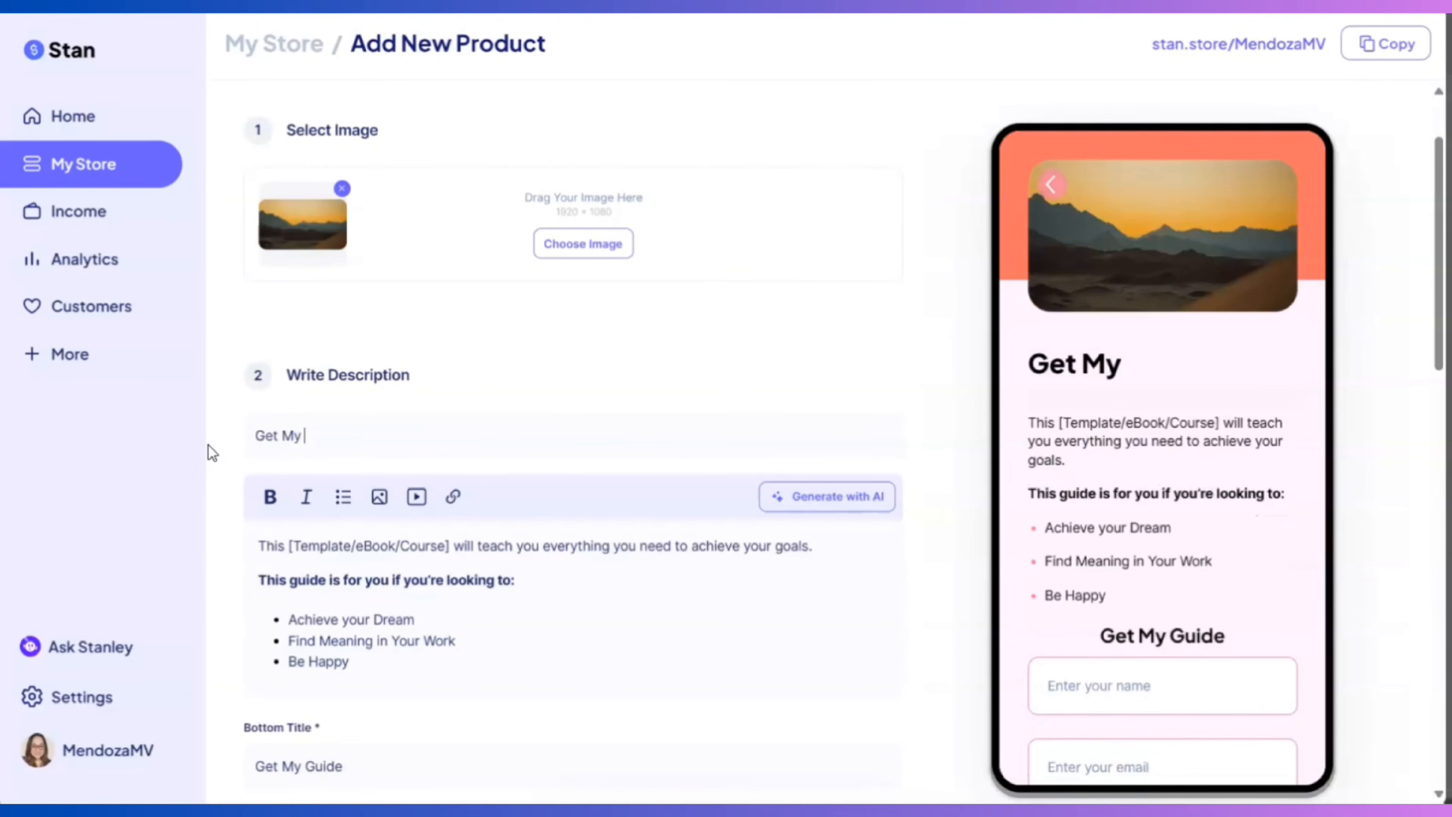
{"action": "type", "text": " eBook Today"}
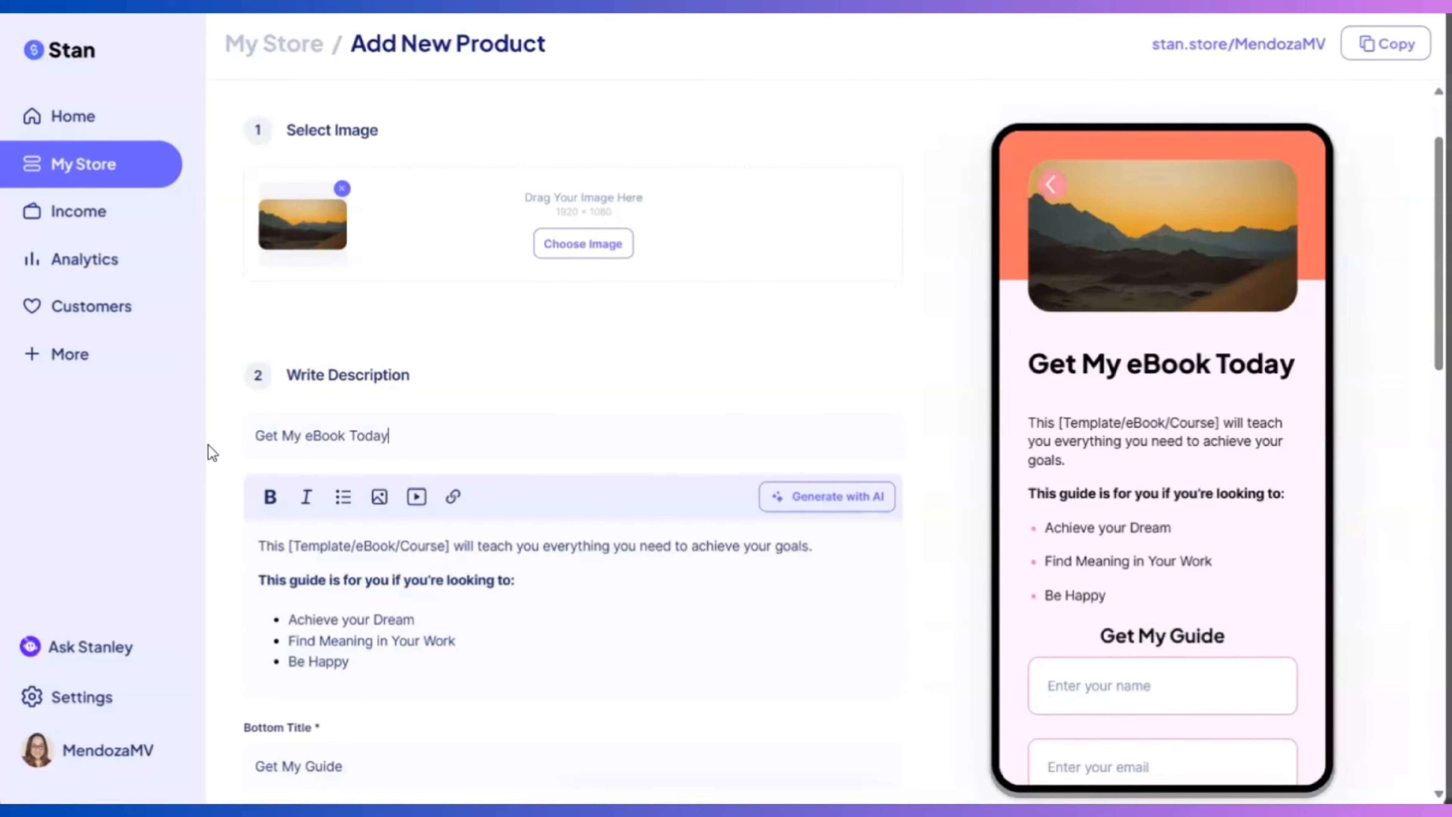
{"action": "type", "text": "!"}
{"action": "scroll", "coordinate": [266, 487], "scroll_direction": "down", "scroll_amount": 2}
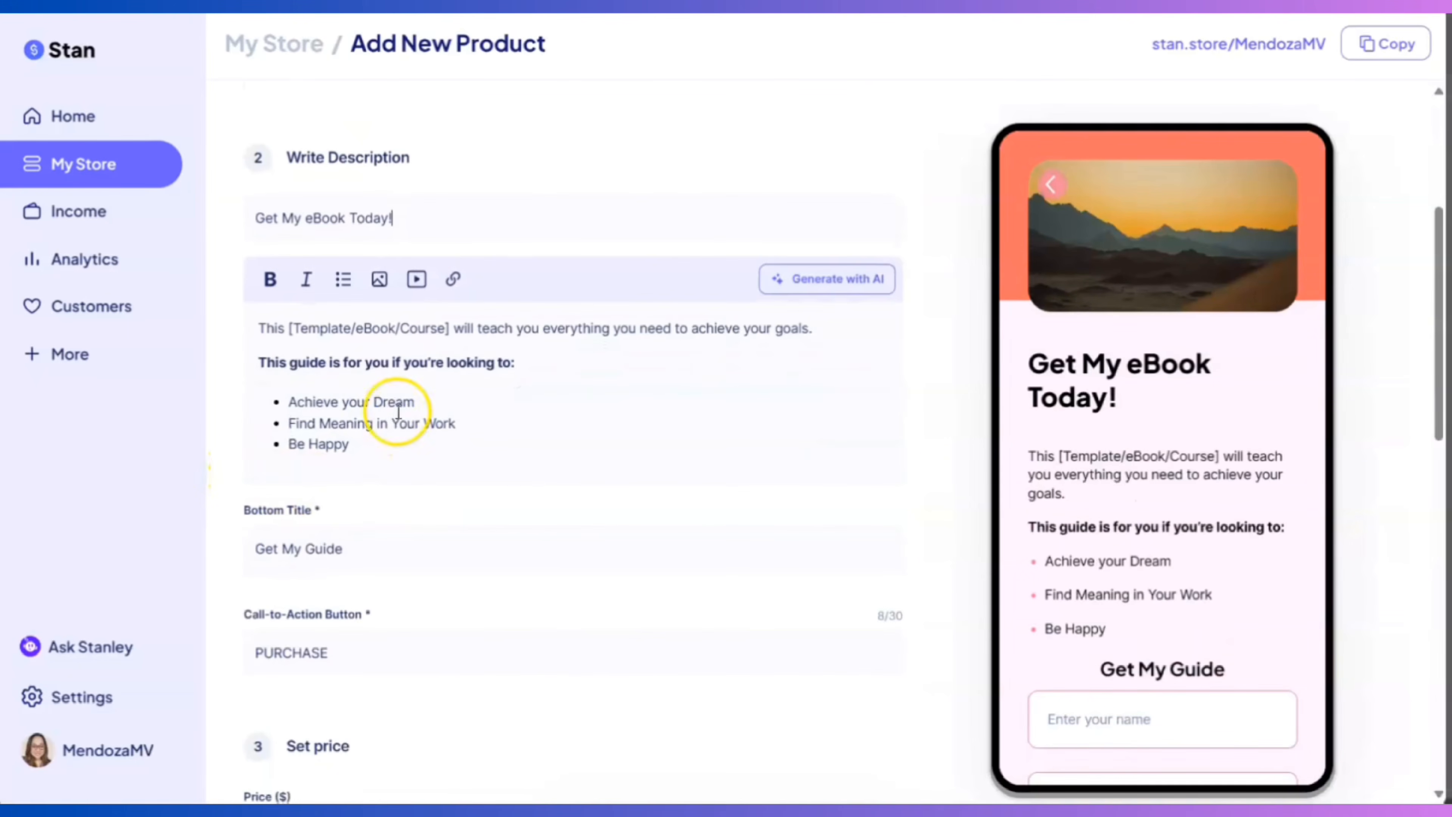
{"action": "left_click", "coordinate": [398, 411]}
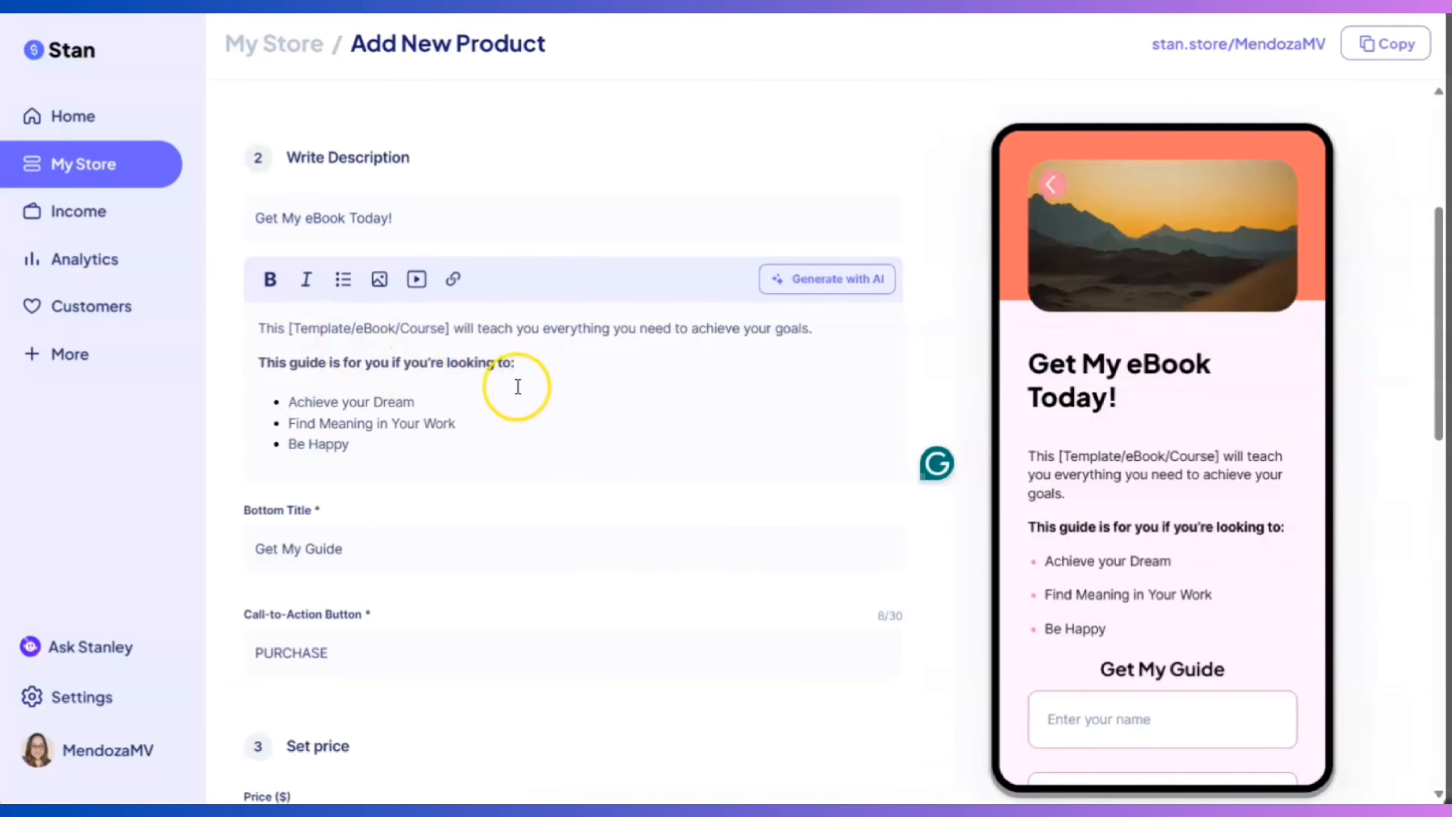
{"action": "scroll", "coordinate": [536, 410], "scroll_direction": "down", "scroll_amount": 5}
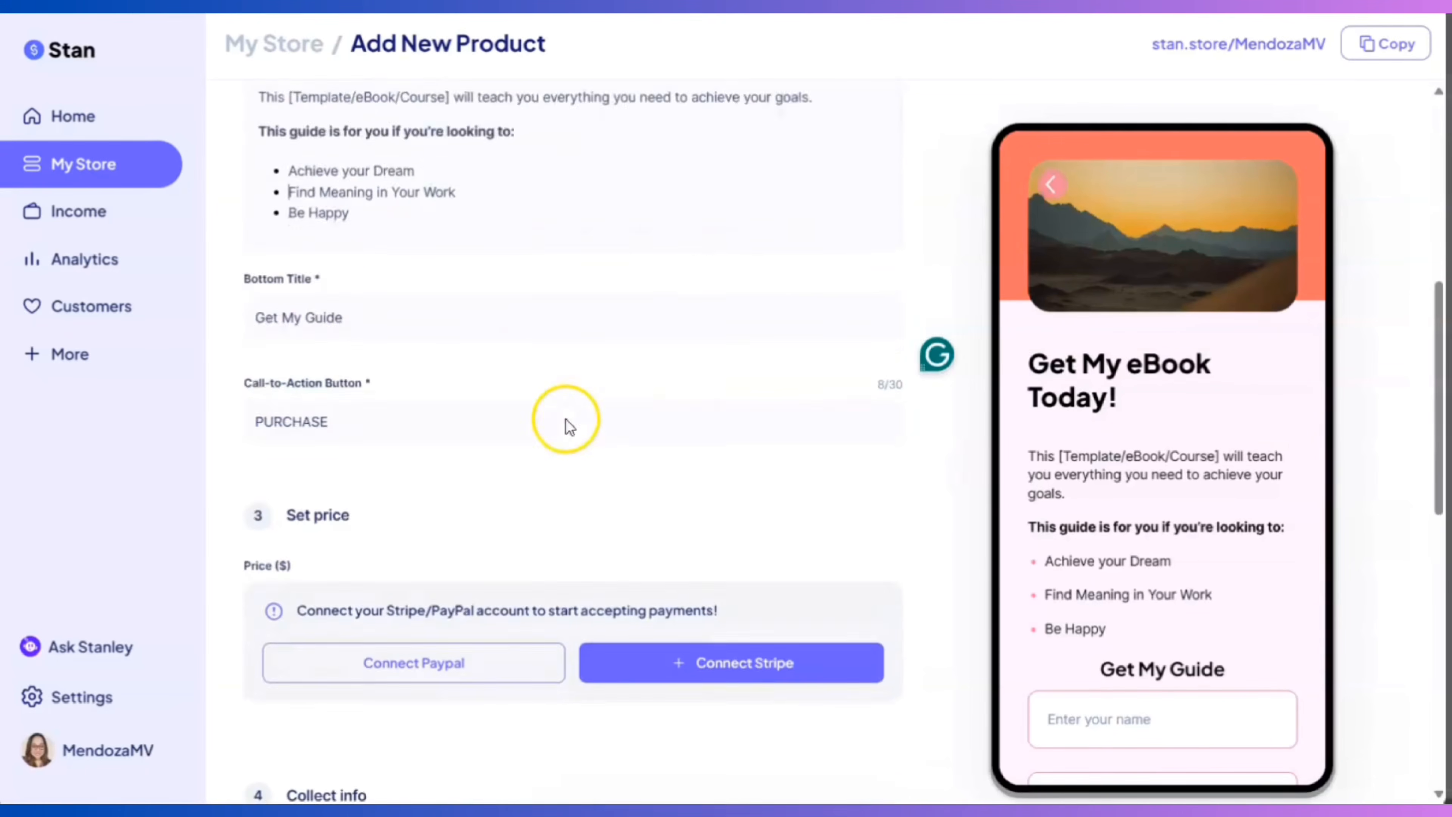
{"action": "left_click", "coordinate": [378, 227]}
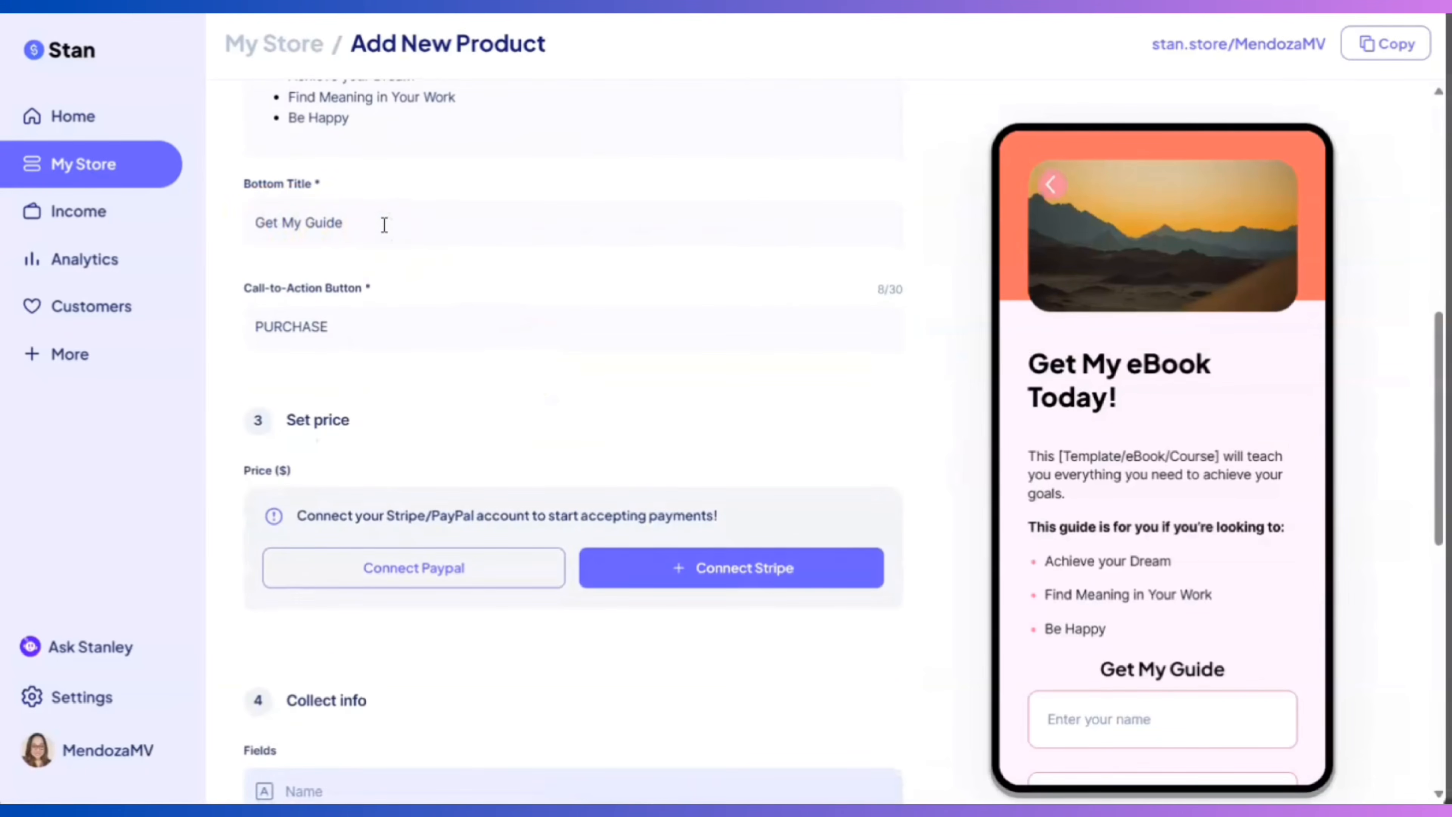
{"action": "left_click", "coordinate": [362, 210]}
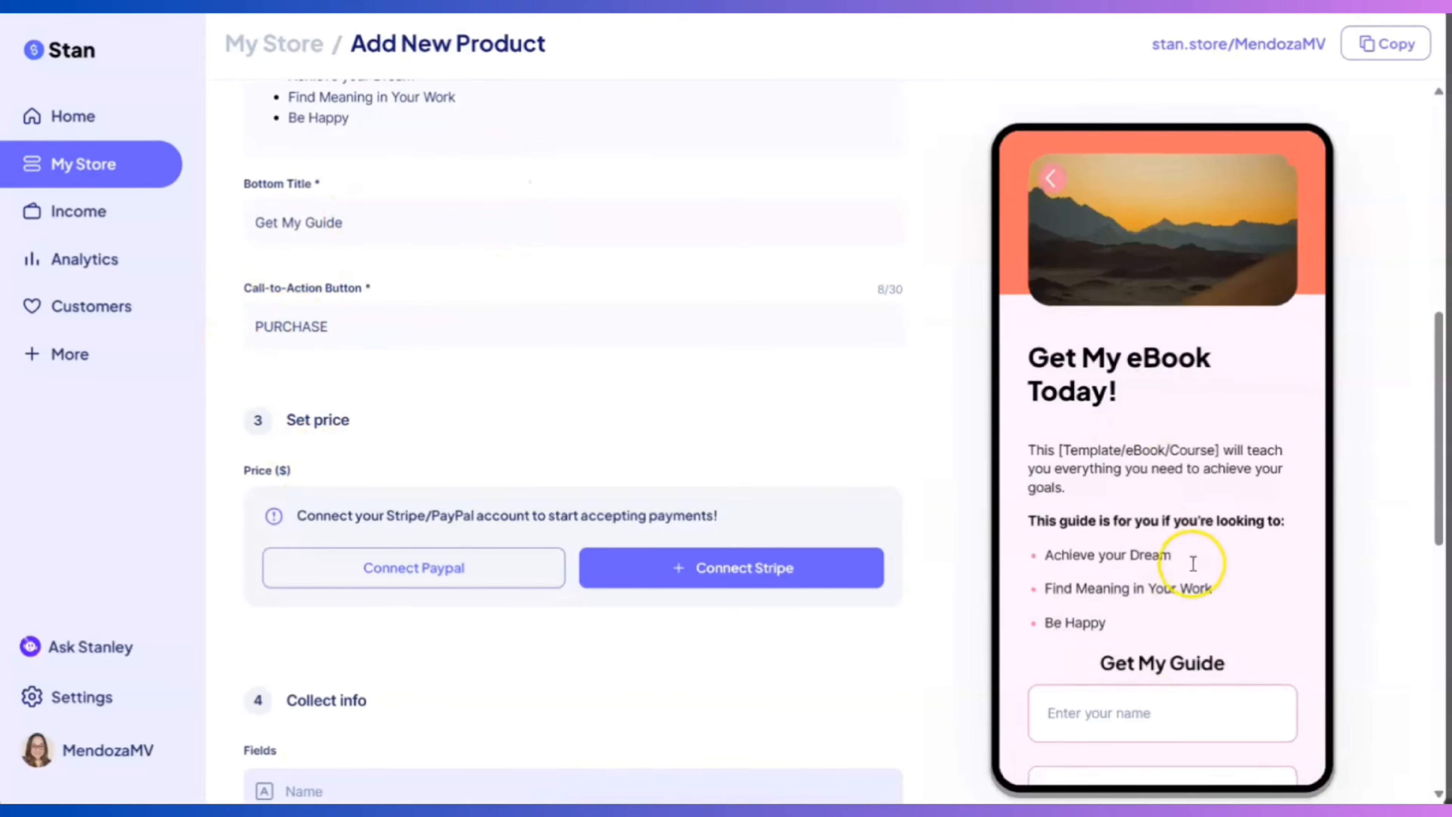
{"action": "scroll", "coordinate": [1195, 549], "scroll_direction": "down", "scroll_amount": 3}
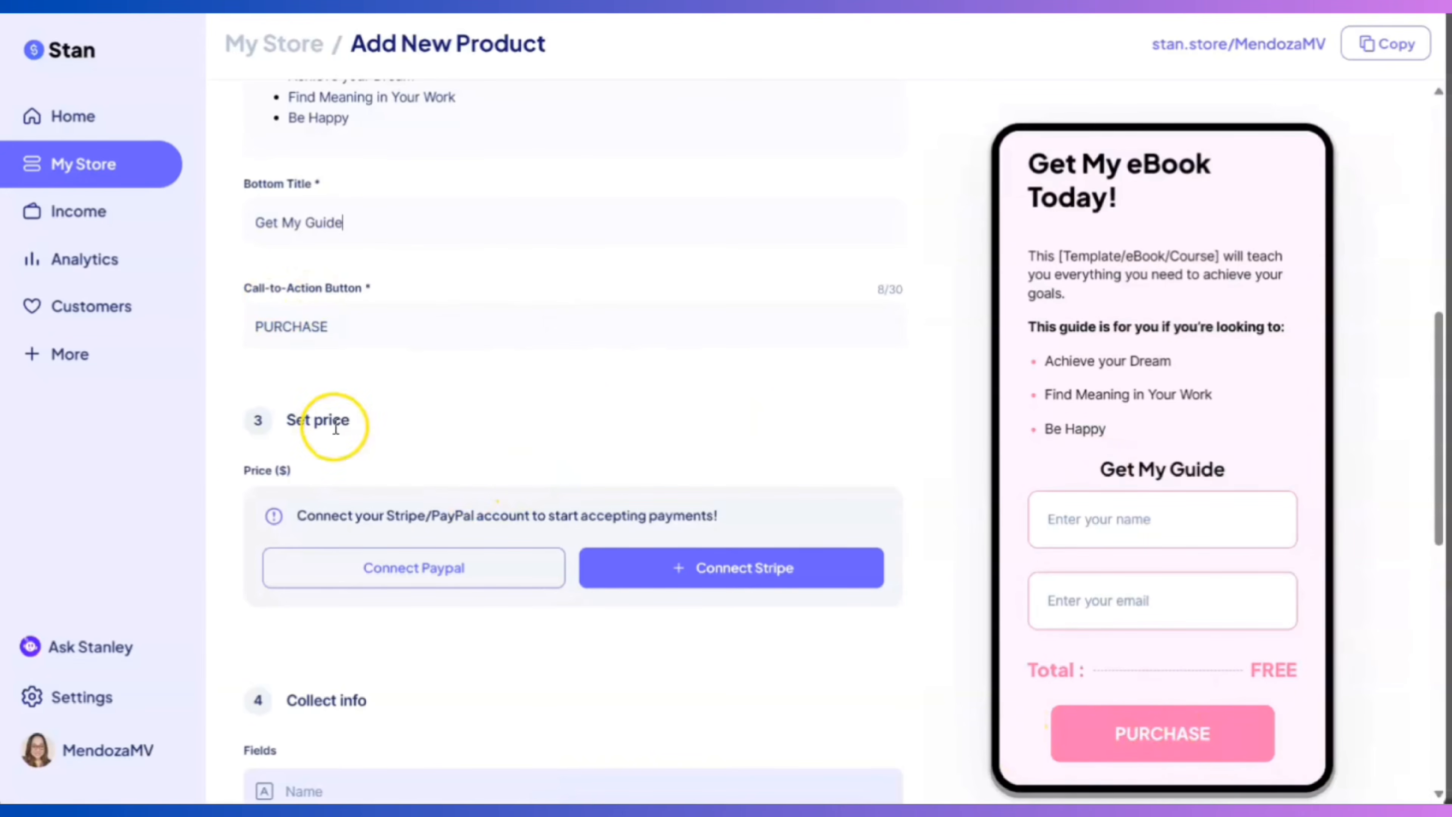
{"action": "scroll", "coordinate": [295, 440], "scroll_direction": "down", "scroll_amount": 5}
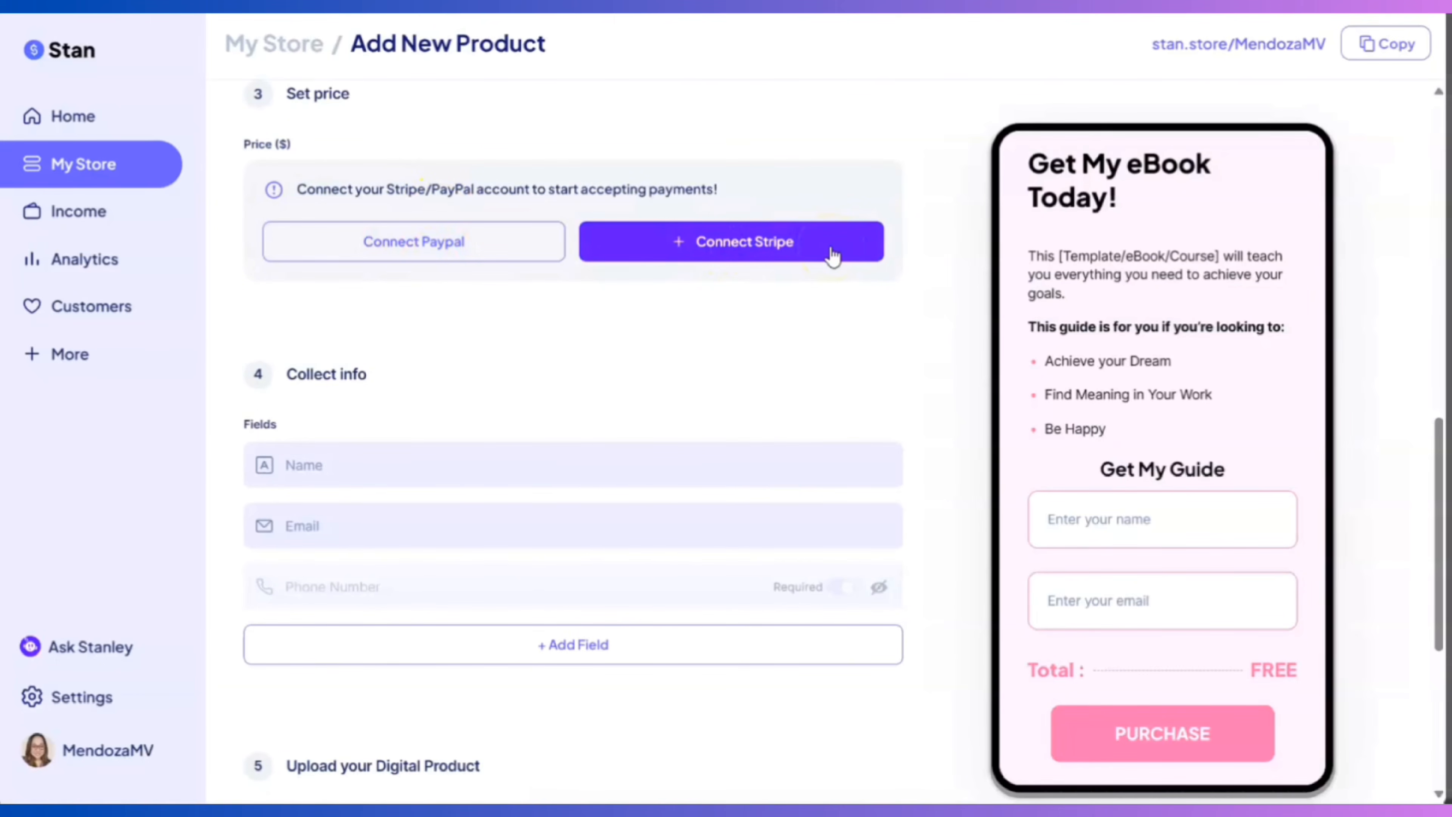
{"action": "scroll", "coordinate": [832, 256], "scroll_direction": "down", "scroll_amount": 6}
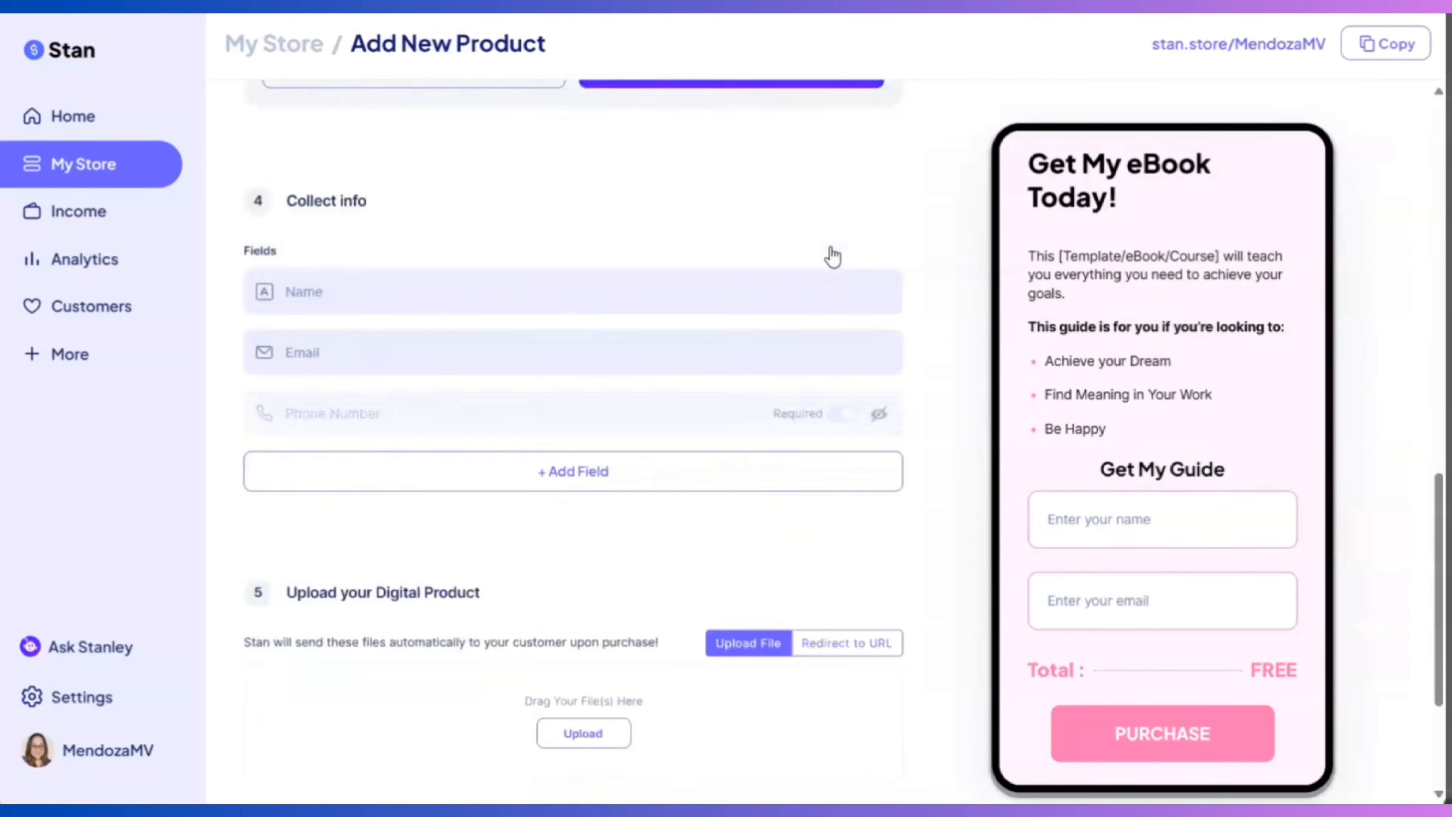
{"action": "scroll", "coordinate": [555, 340], "scroll_direction": "up", "scroll_amount": 3}
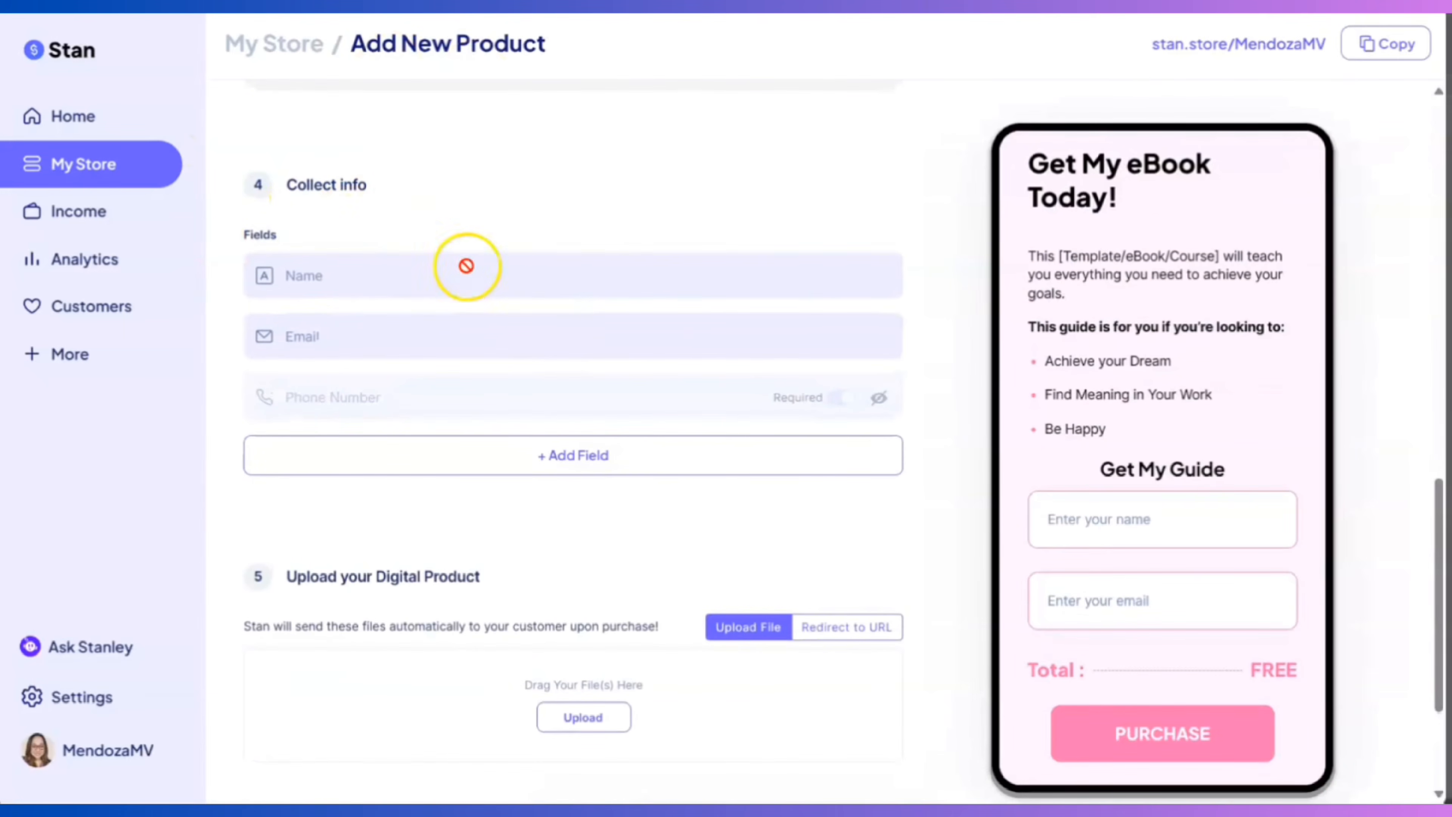
{"action": "left_click", "coordinate": [599, 463]}
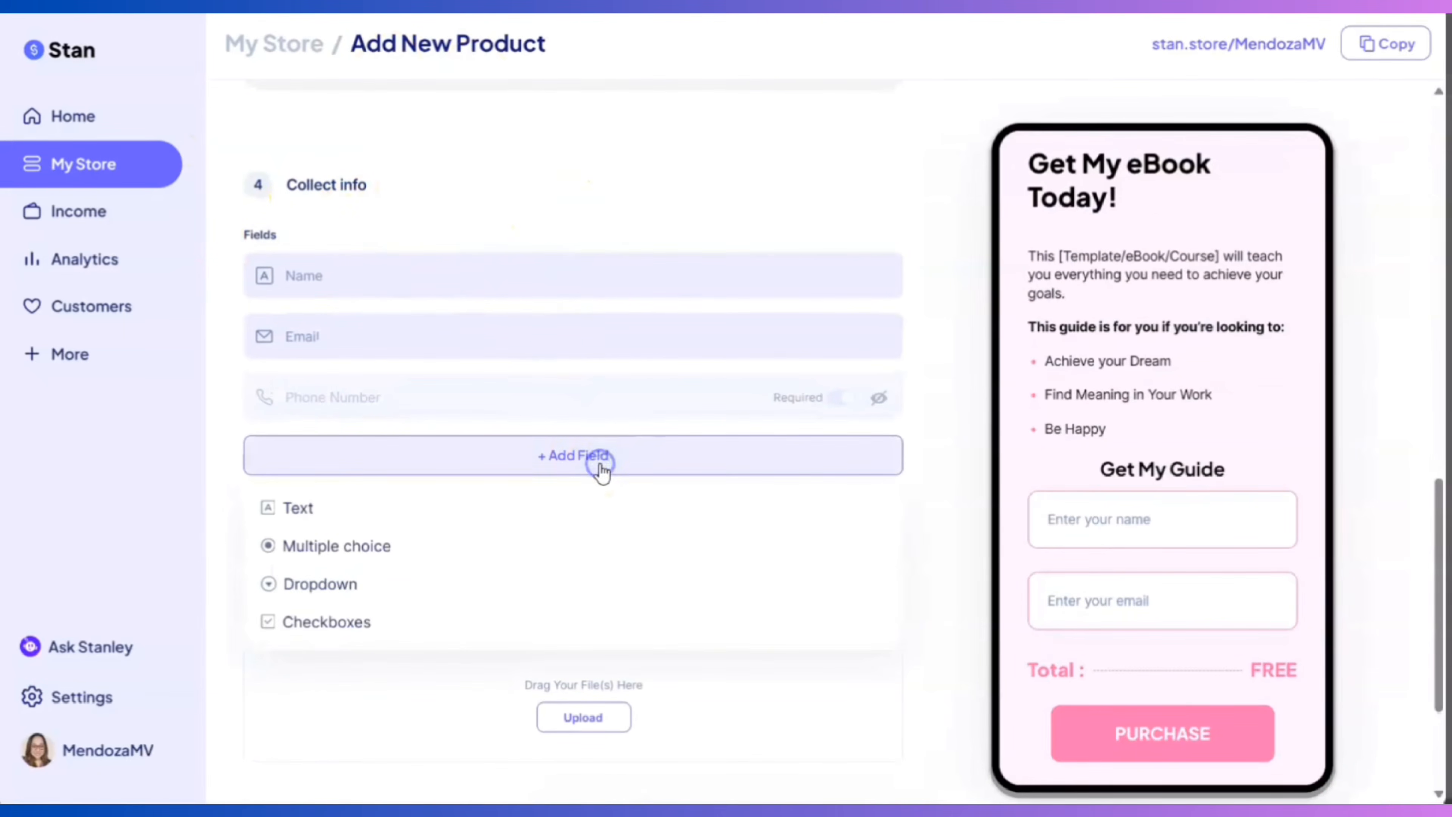
{"action": "left_click", "coordinate": [584, 462]}
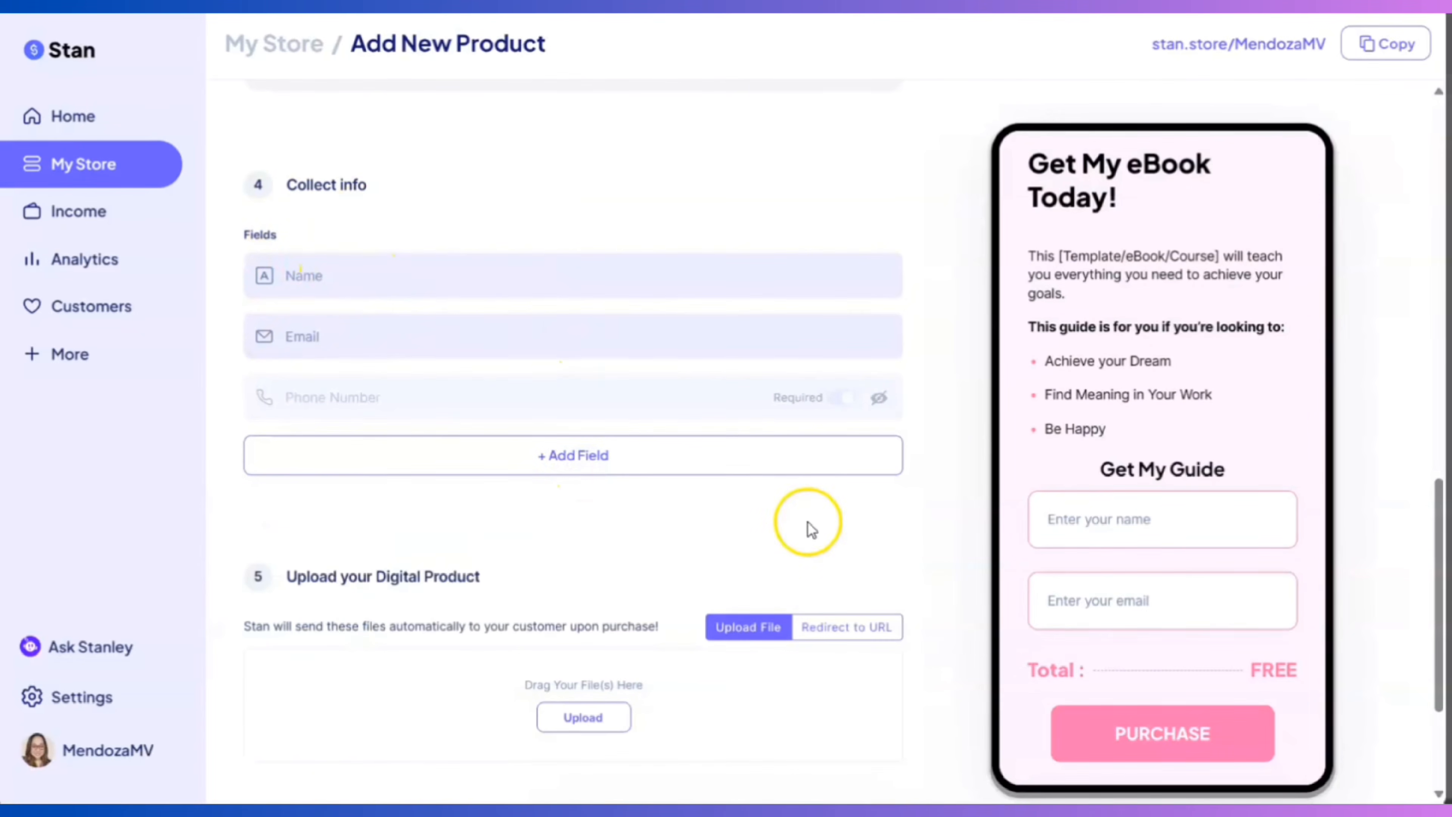
{"action": "scroll", "coordinate": [807, 525], "scroll_direction": "down", "scroll_amount": 4}
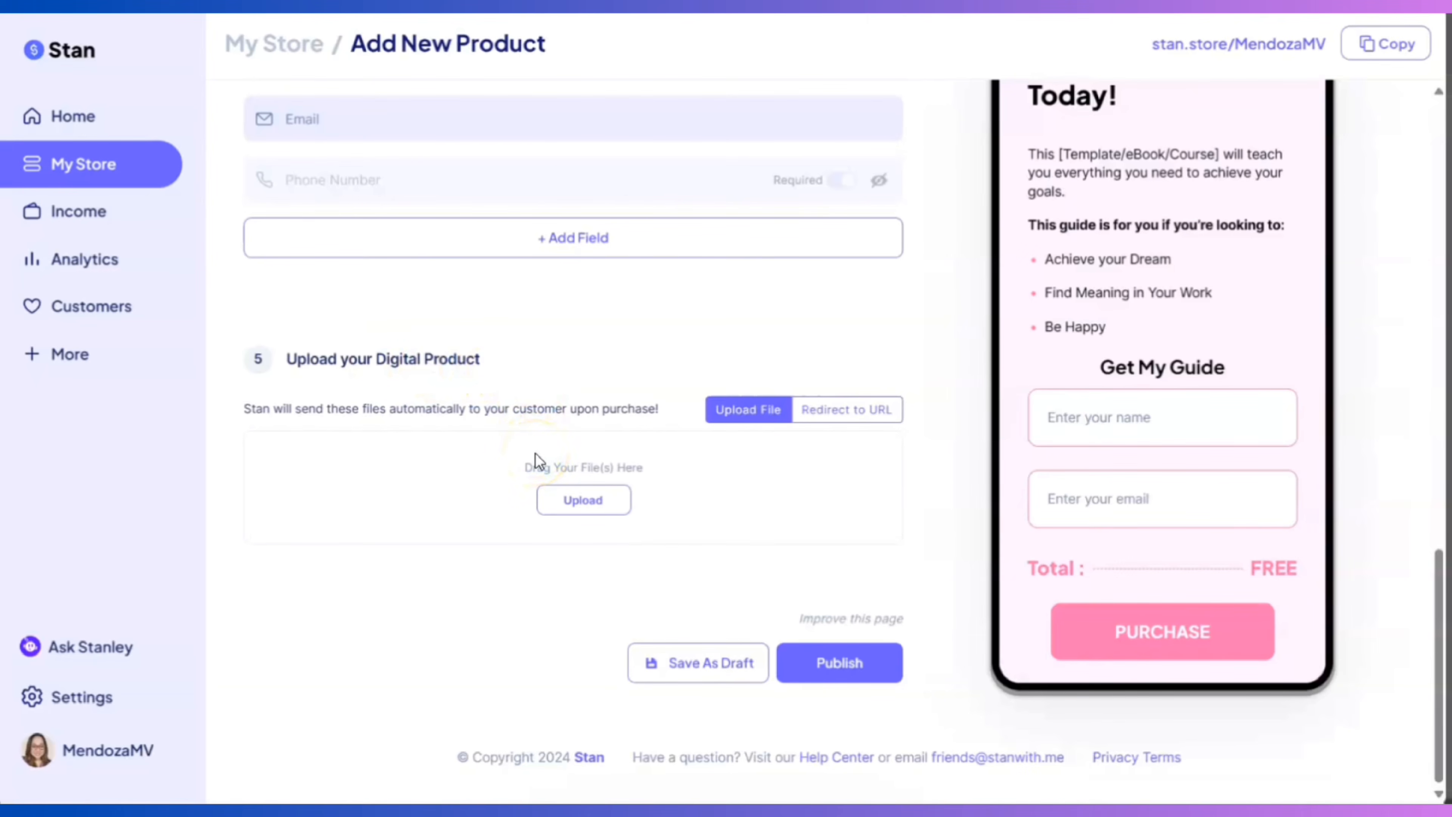
Upload Homeschooling in 2024.pdf as the product file and publish the Download Now product
{"action": "left_click", "coordinate": [578, 502]}
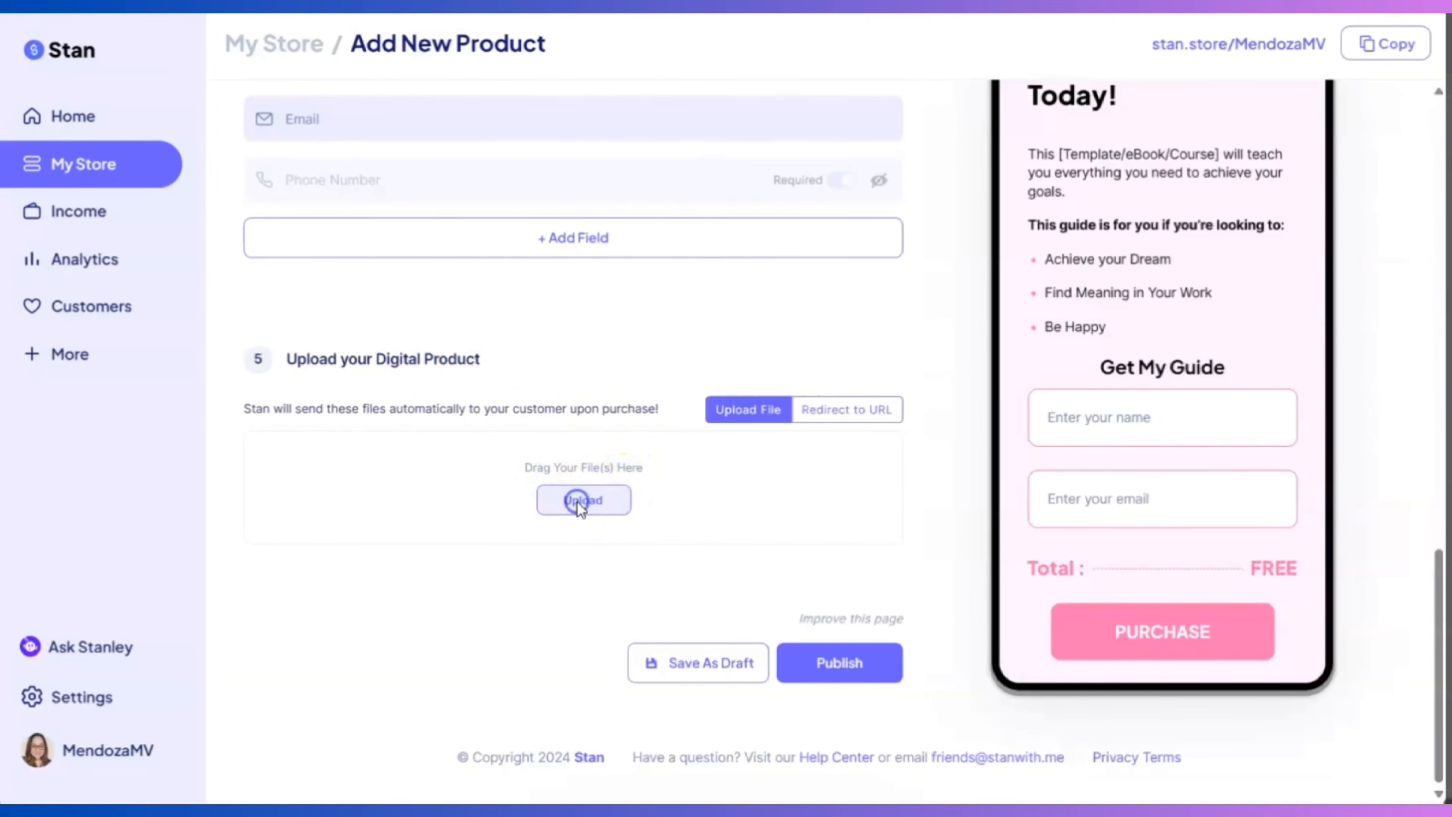
{"action": "double_click", "coordinate": [351, 108]}
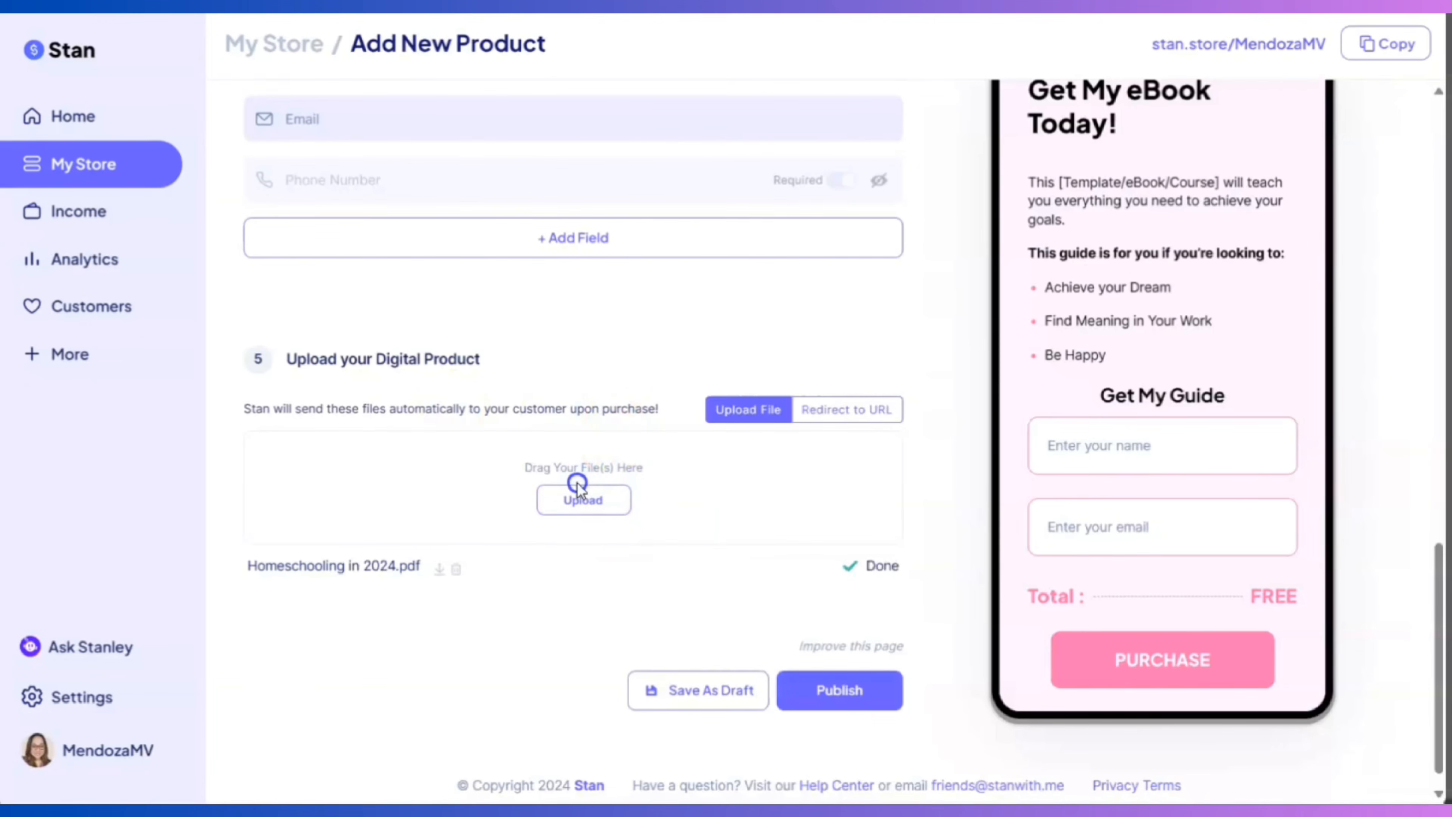
{"action": "left_click", "coordinate": [859, 695]}
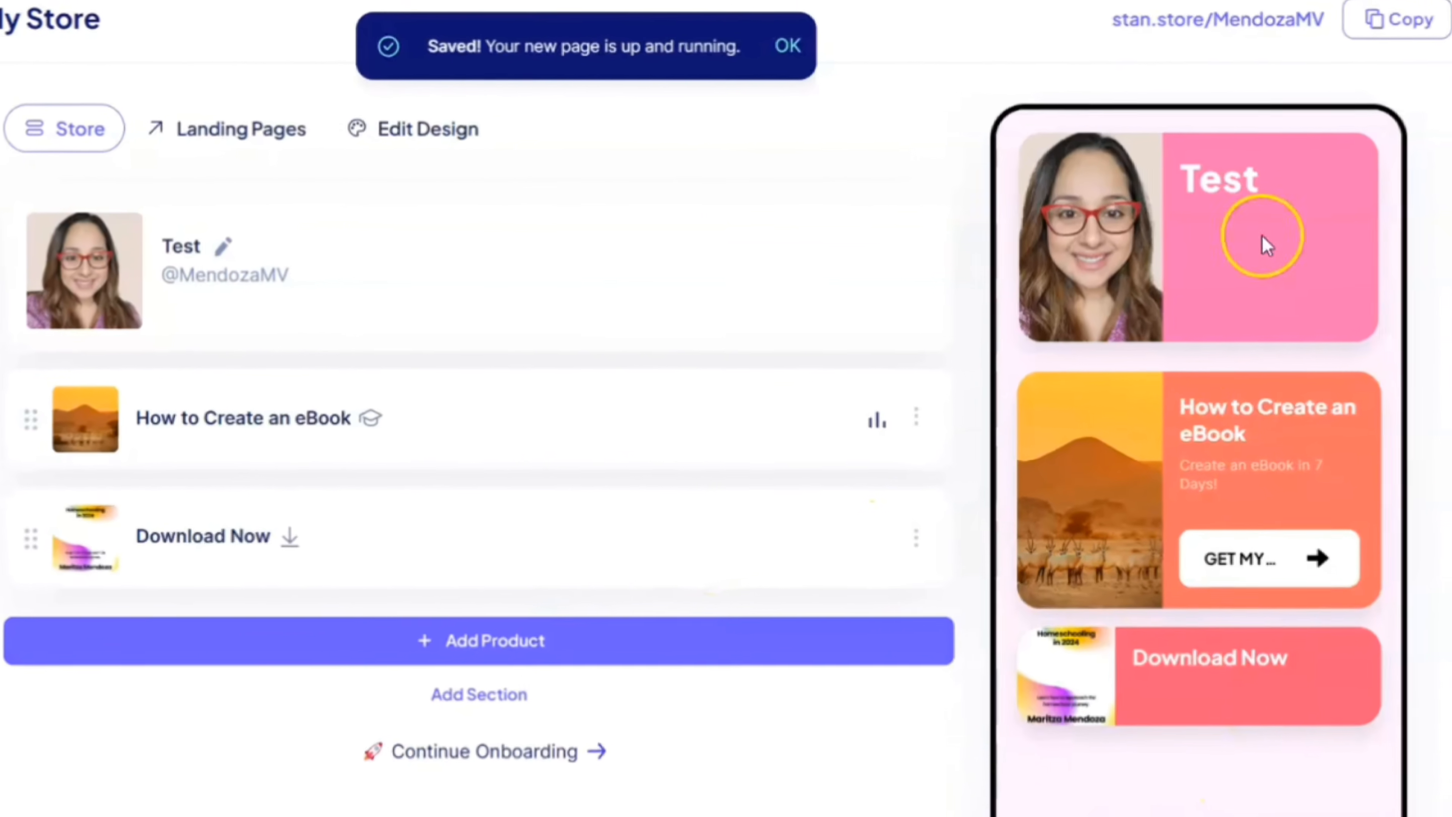
{"action": "scroll", "coordinate": [1302, 666], "scroll_direction": "down", "scroll_amount": 1}
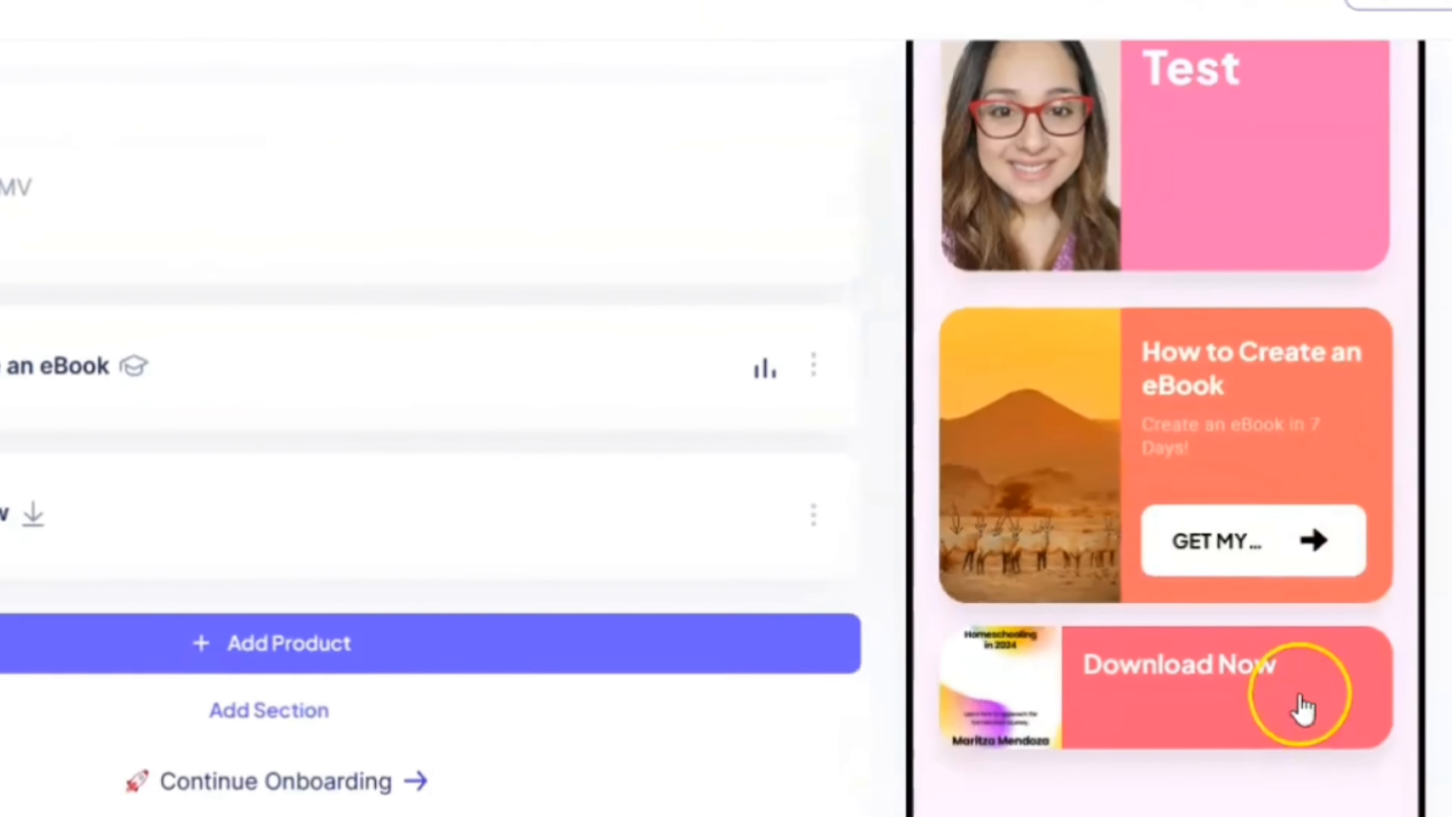
{"action": "scroll", "coordinate": [1364, 473], "scroll_direction": "up", "scroll_amount": 2}
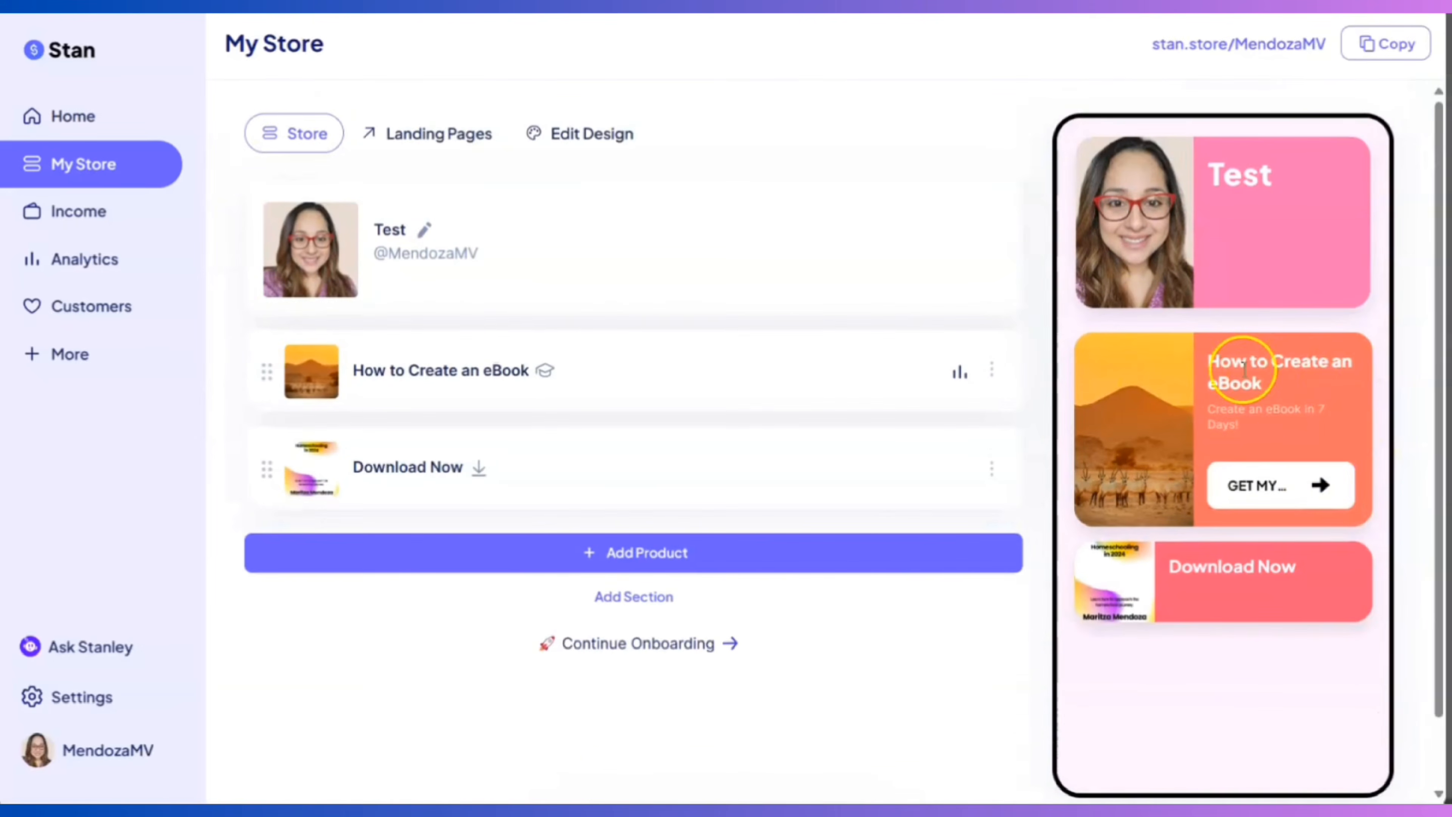